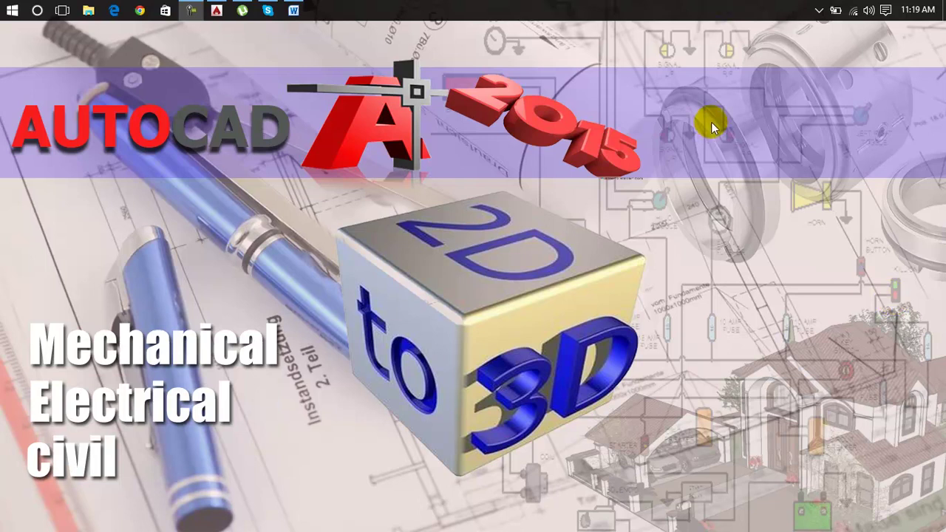
# Step: Check the Lesson 75 outline, then return to the Drawing1 ladder schematic and zoom in
pyautogui.click(293, 10)
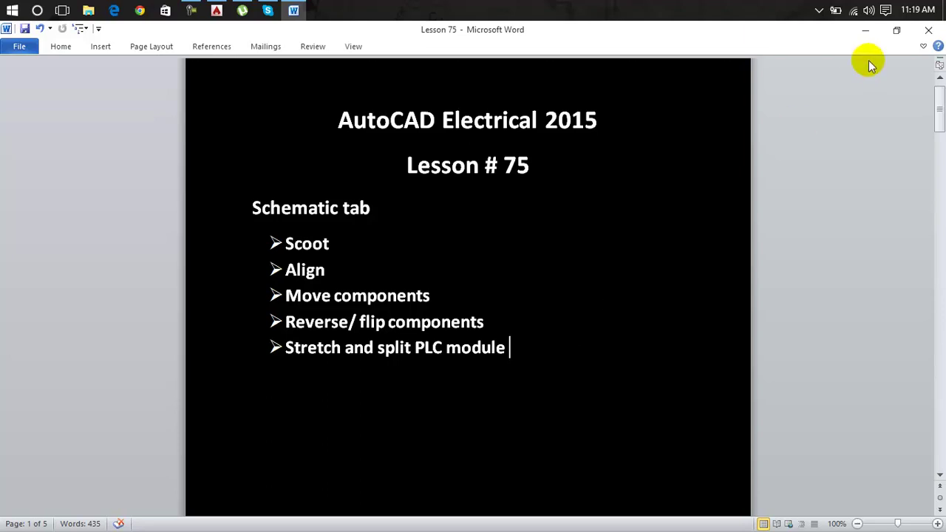
pyautogui.click(928, 29)
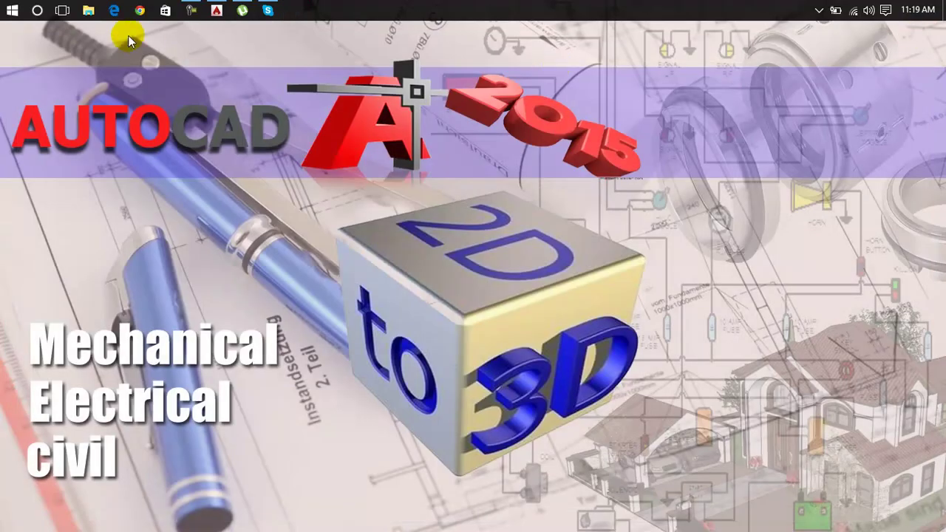
pyautogui.click(217, 10)
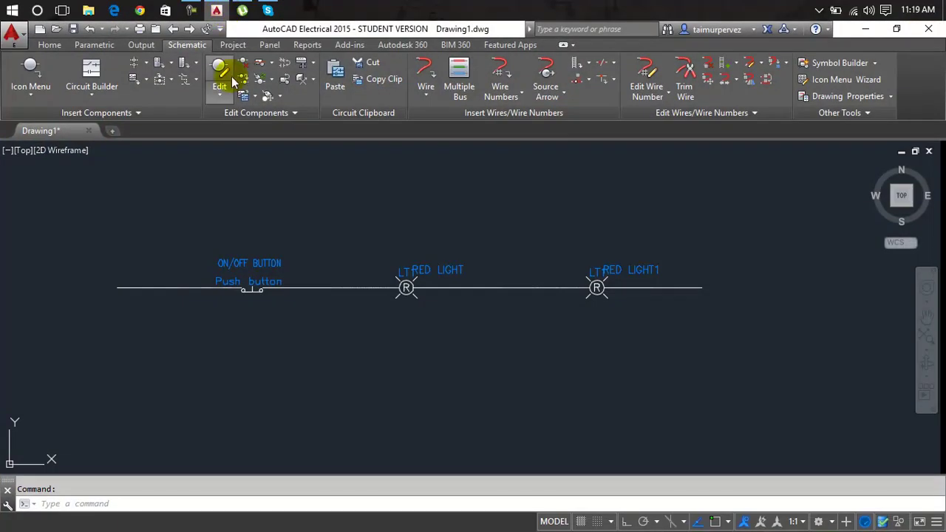
pyautogui.scroll(3, 230, 264)
pyautogui.scroll(5, 229, 268)
pyautogui.scroll(-4, 229, 267)
pyautogui.scroll(-3, 228, 266)
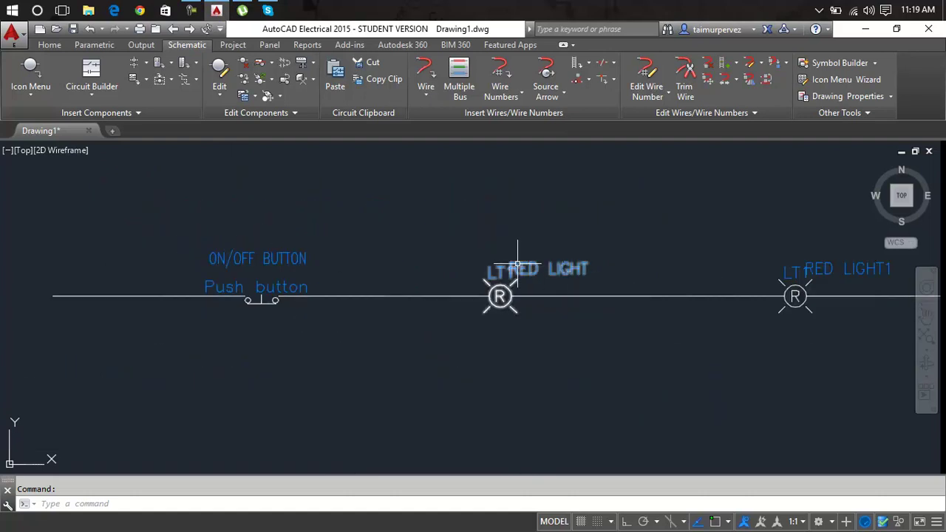
pyautogui.scroll(-4, 771, 296)
# Step: Pan to show the whole rung and window-select the first RED LIGHT lamp
pyautogui.moveTo(776, 300)
pyautogui.mouseDown(button='middle')
pyautogui.moveTo(517, 288)
pyautogui.moveTo(544, 243)
pyautogui.mouseUp(button='middle')
pyautogui.scroll(6, 501, 269)
pyautogui.scroll(-4, 506, 270)
pyautogui.scroll(4, 406, 241)
pyautogui.scroll(2, 406, 241)
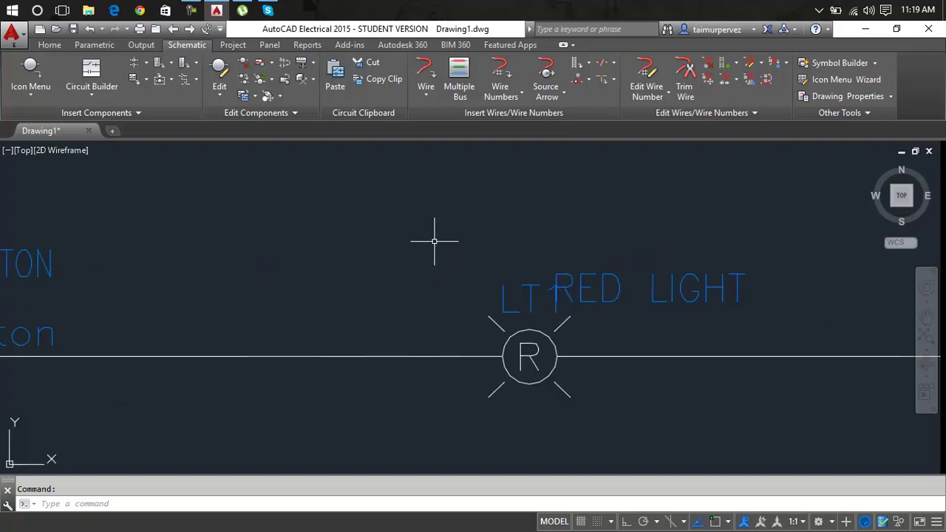
pyautogui.click(579, 280)
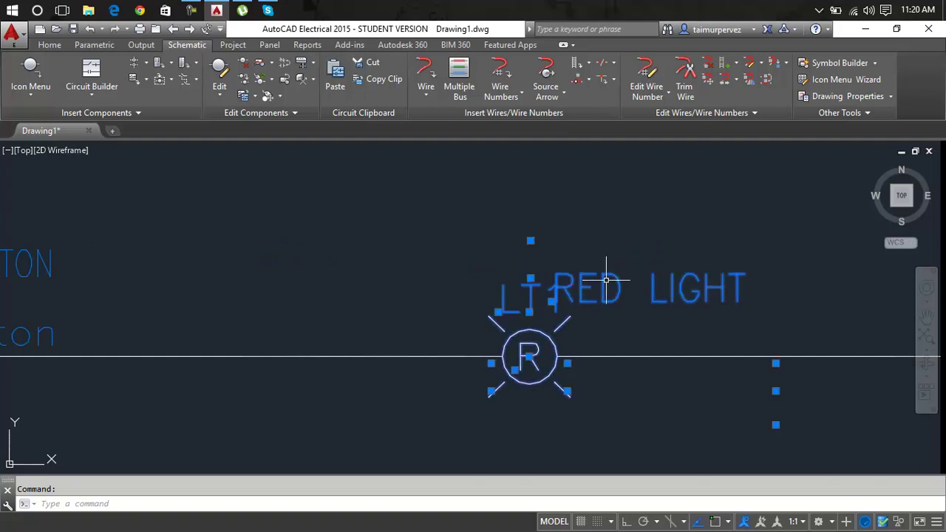
pyautogui.press('Escape')
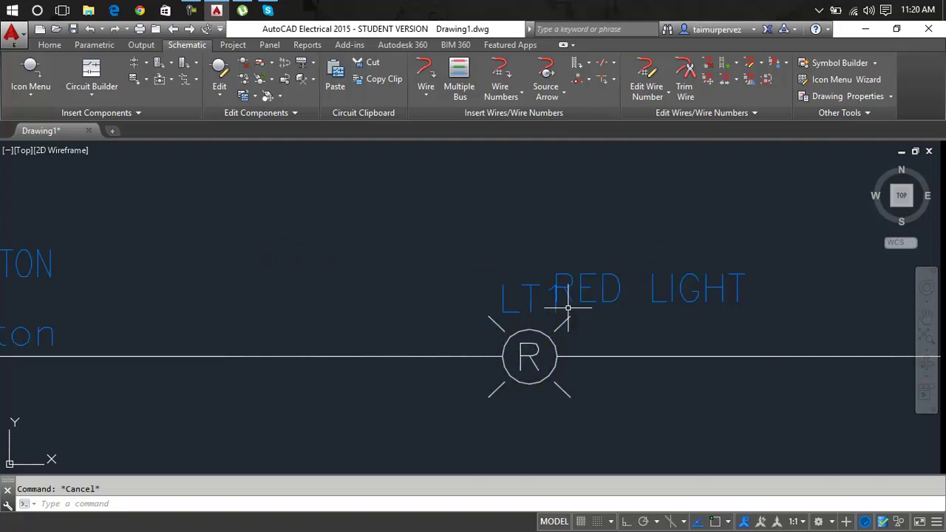
pyautogui.click(563, 300)
# Step: Use Move Attribute to shift the first lamp's RED LIGHT label right, clear of LT1
pyautogui.click(556, 285)
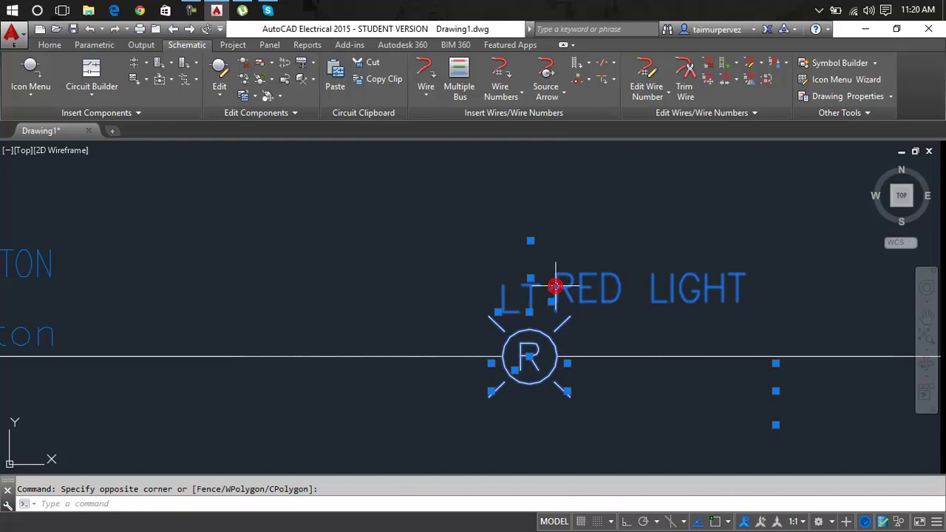
pyautogui.rightClick(556, 286)
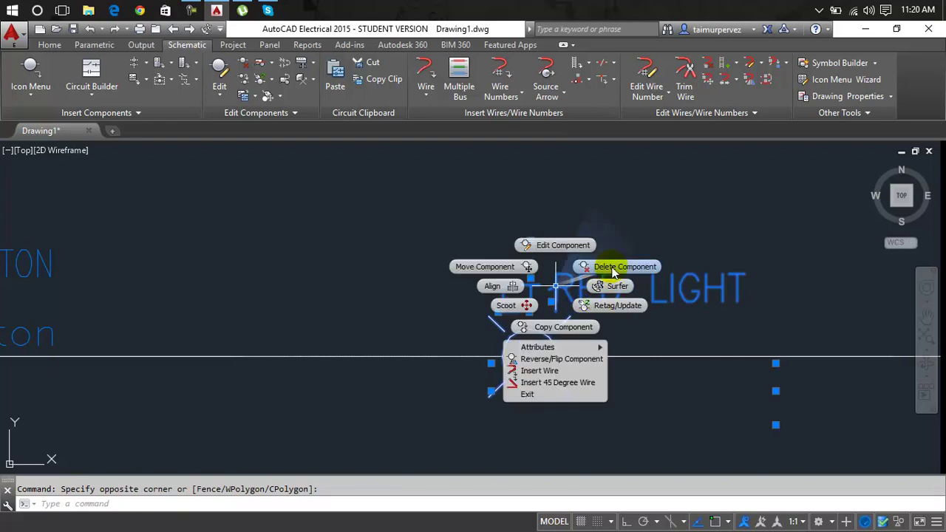
pyautogui.moveTo(553, 348)
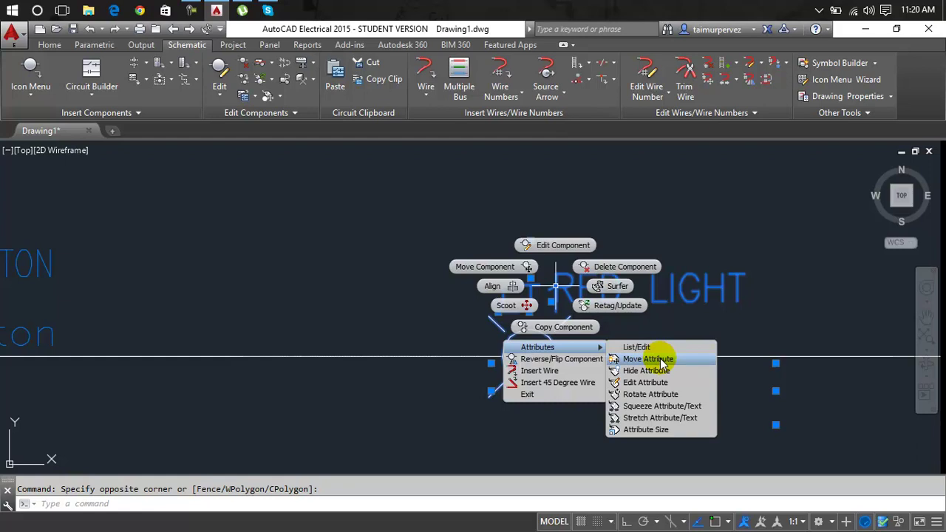
pyautogui.click(662, 362)
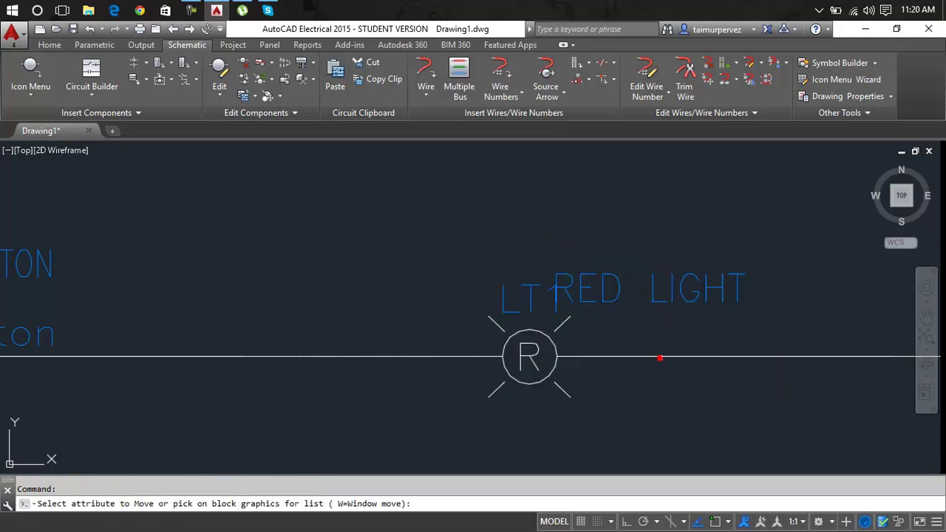
pyautogui.click(563, 286)
pyautogui.press('Return')
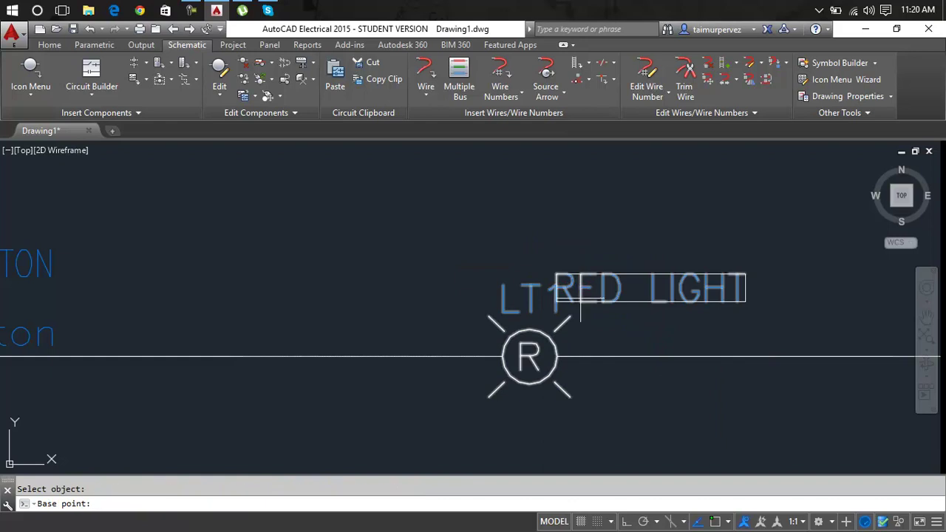
pyautogui.click(561, 301)
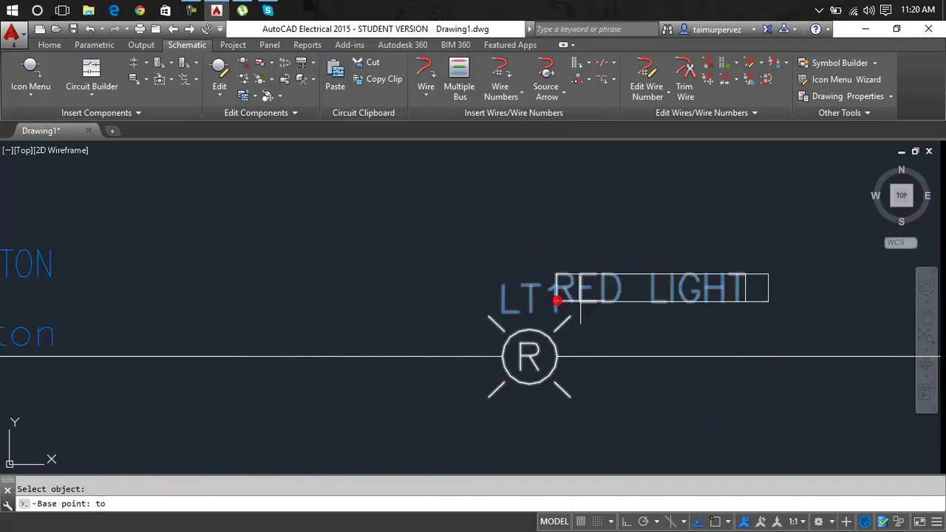
pyautogui.click(586, 300)
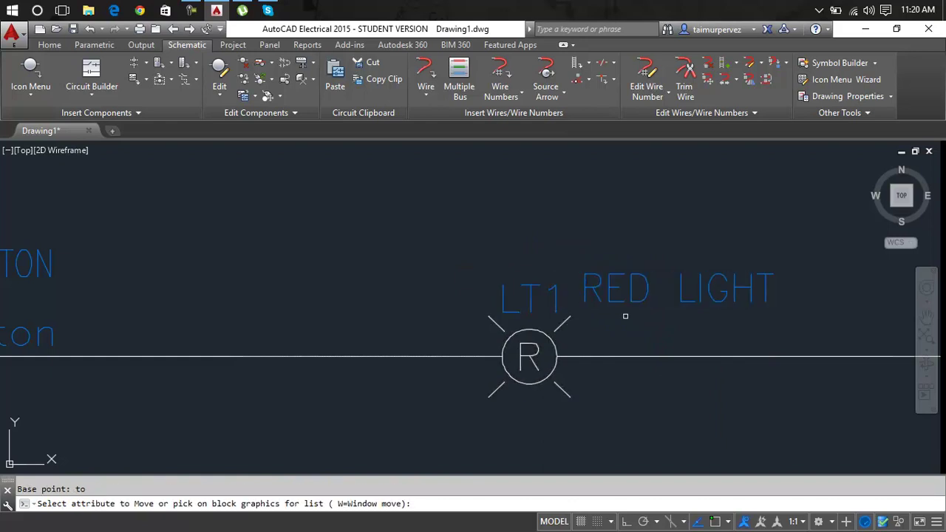
pyautogui.press('Return')
pyautogui.scroll(-5, 613, 317)
pyautogui.scroll(-2, 666, 317)
pyautogui.scroll(6, 753, 321)
pyautogui.scroll(2, 753, 320)
pyautogui.scroll(2, 745, 318)
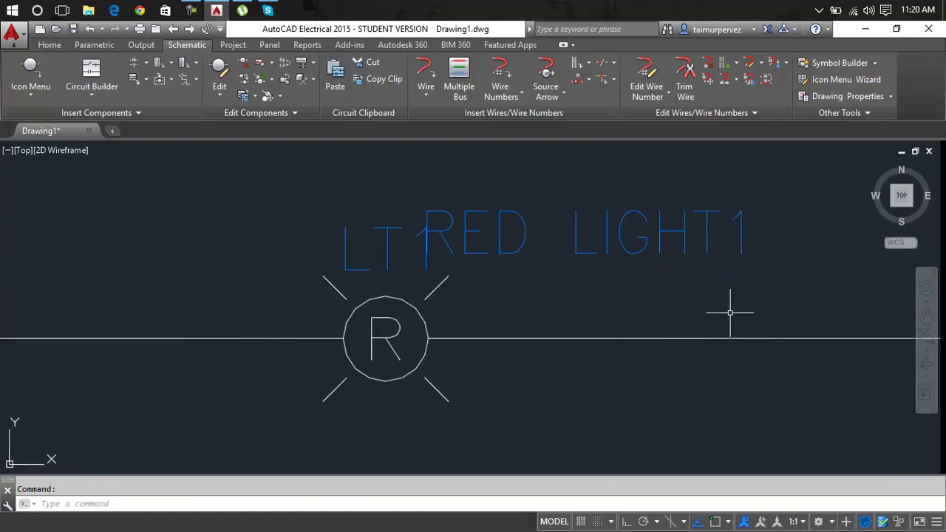
# Step: Delete the second red light and the leftover wire segment on its right
pyautogui.click(416, 303)
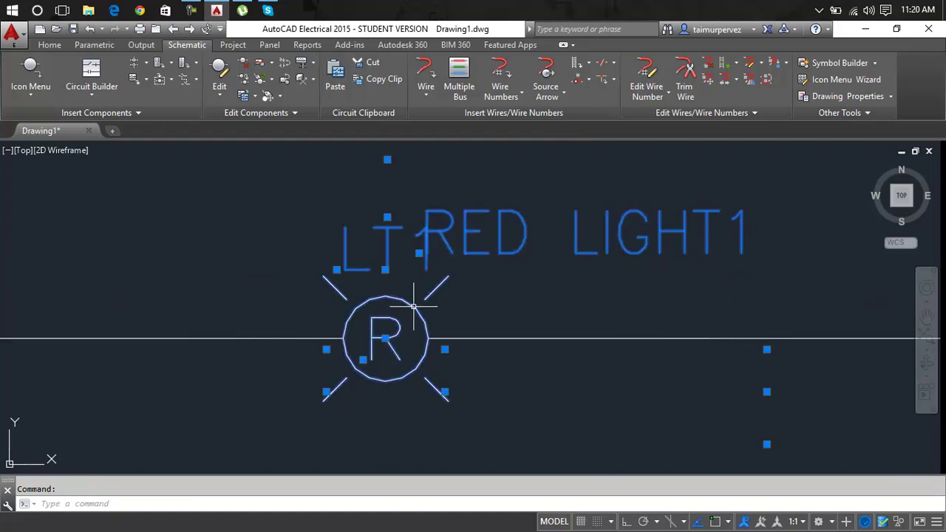
pyautogui.press('Delete')
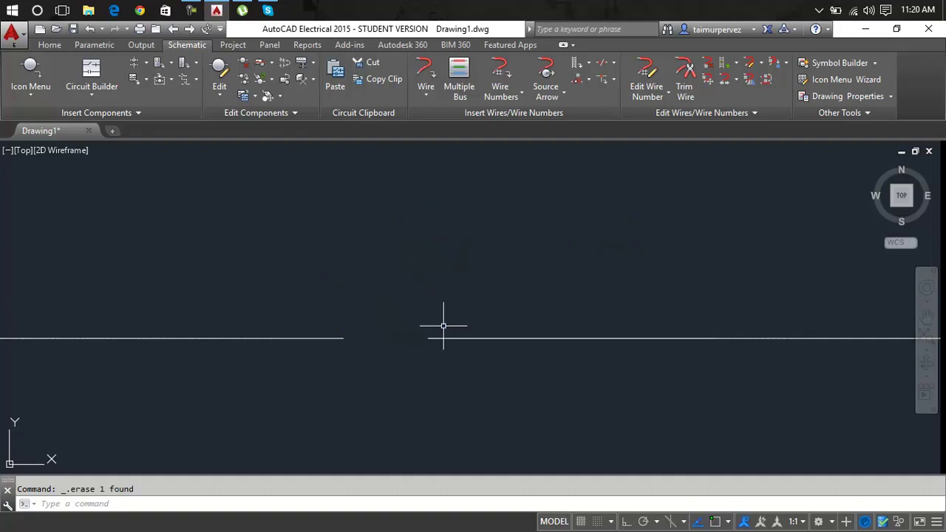
pyautogui.click(448, 338)
pyautogui.press('Delete')
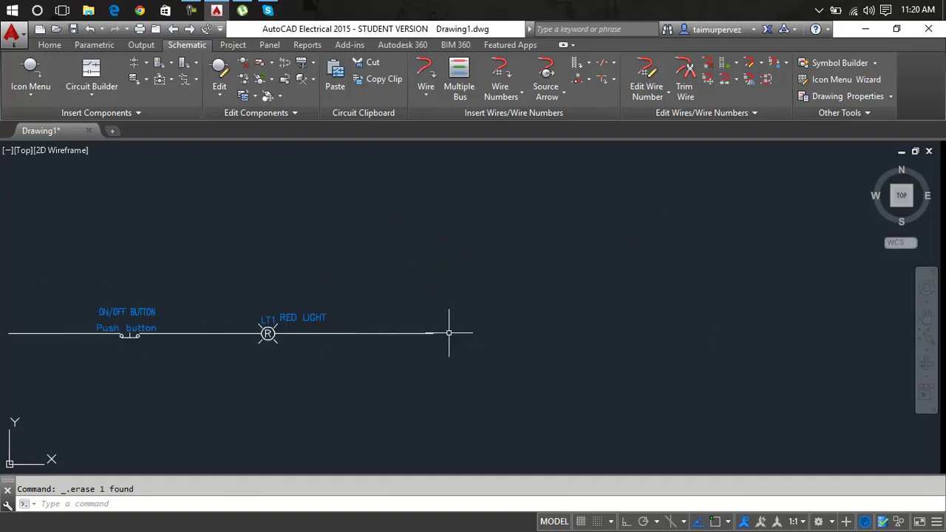
# Step: Grip-stretch the wire right of LT1 farther right, undoing the accidental erase
pyautogui.click(419, 334)
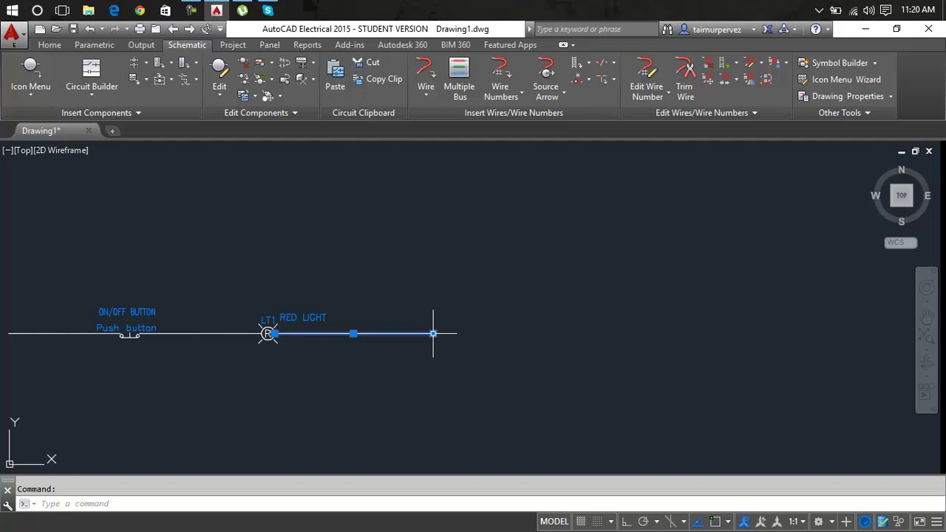
pyautogui.click(433, 334)
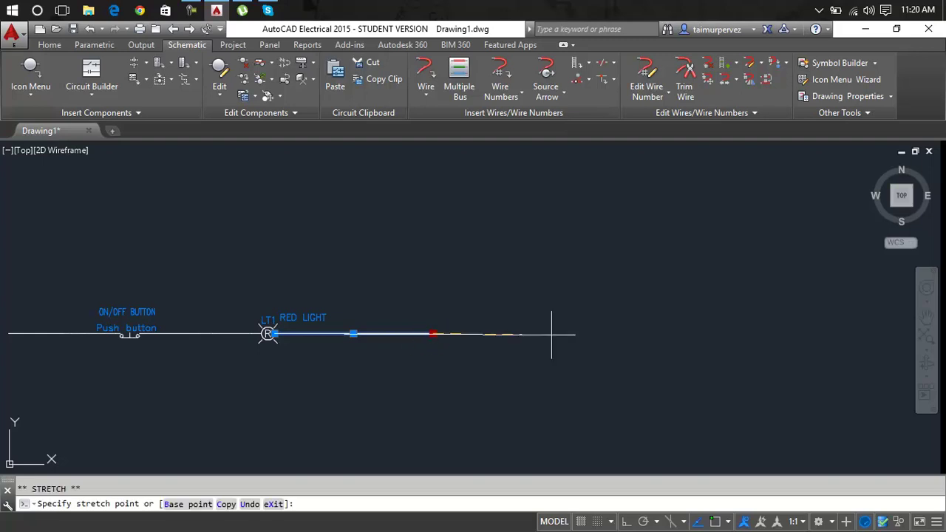
pyautogui.click(609, 332)
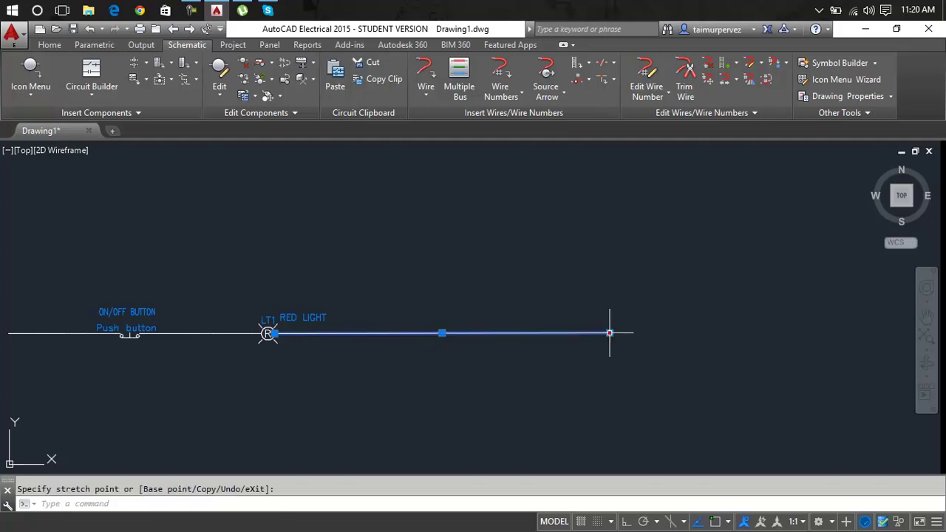
pyautogui.press('Escape')
pyautogui.click(624, 281)
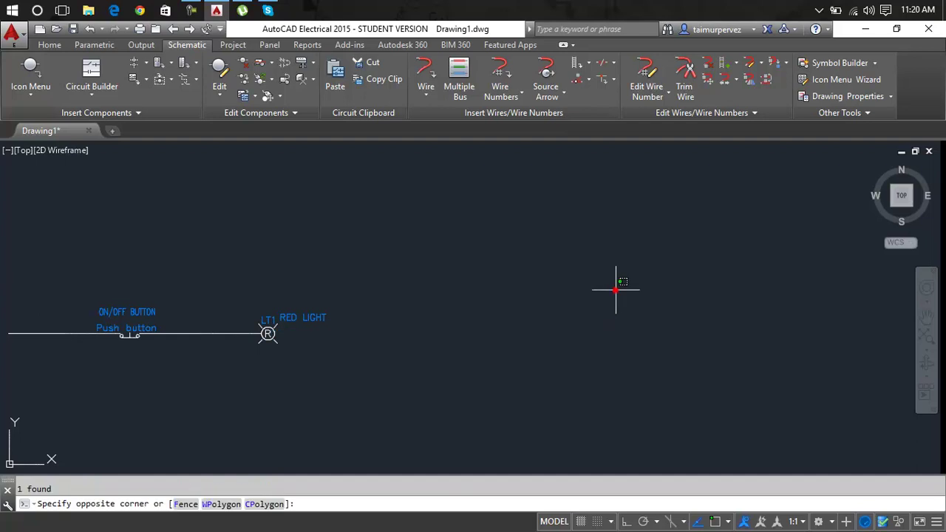
pyautogui.click(616, 289)
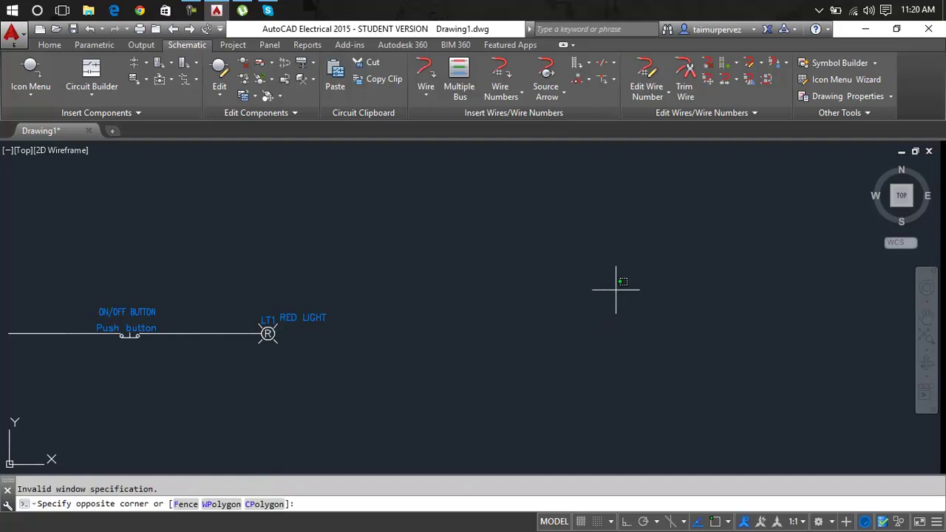
pyautogui.press('Escape')
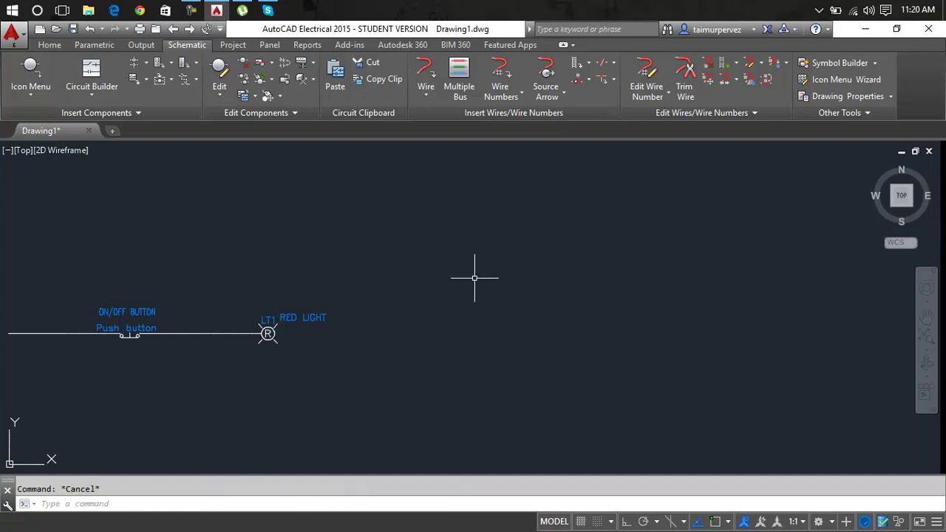
pyautogui.hotkey('ctrl', 'z')
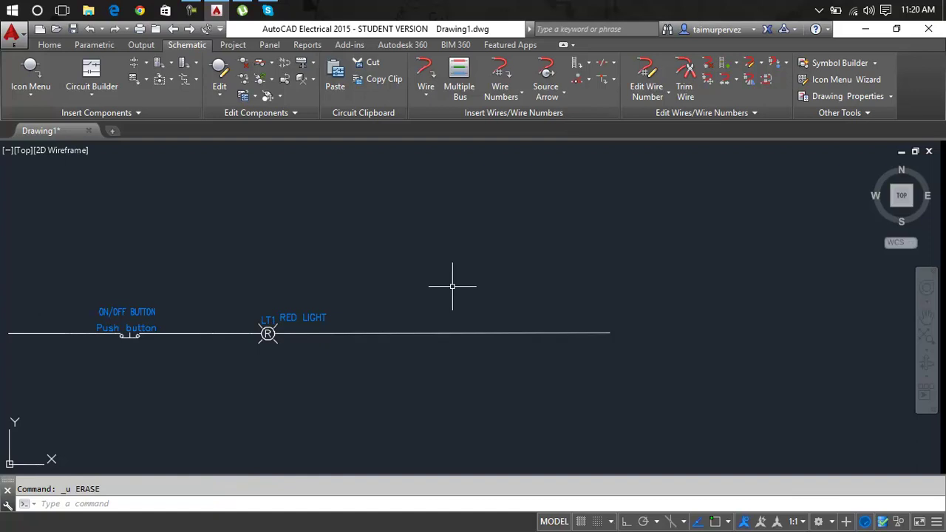
pyautogui.scroll(-2, 450, 281)
pyautogui.moveTo(450, 280); pyautogui.dragTo(505, 301, button='middle')
pyautogui.scroll(2, 269, 289)
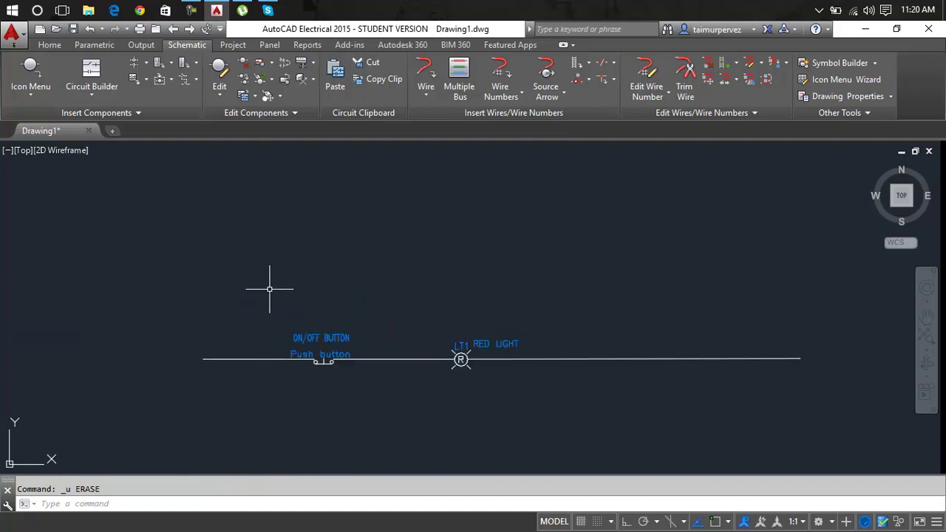
pyautogui.scroll(2, 269, 289)
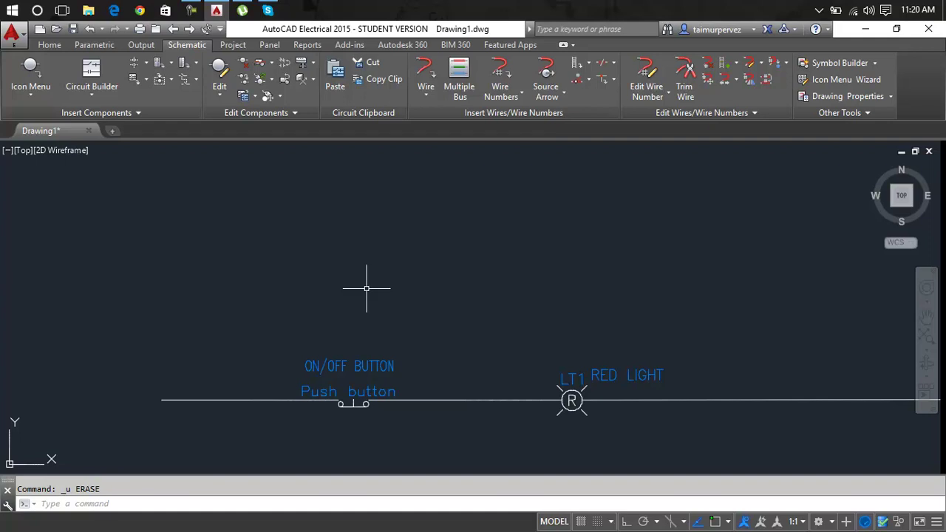
# Step: Scoot the LT1 red light further right along the wire
pyautogui.click(272, 63)
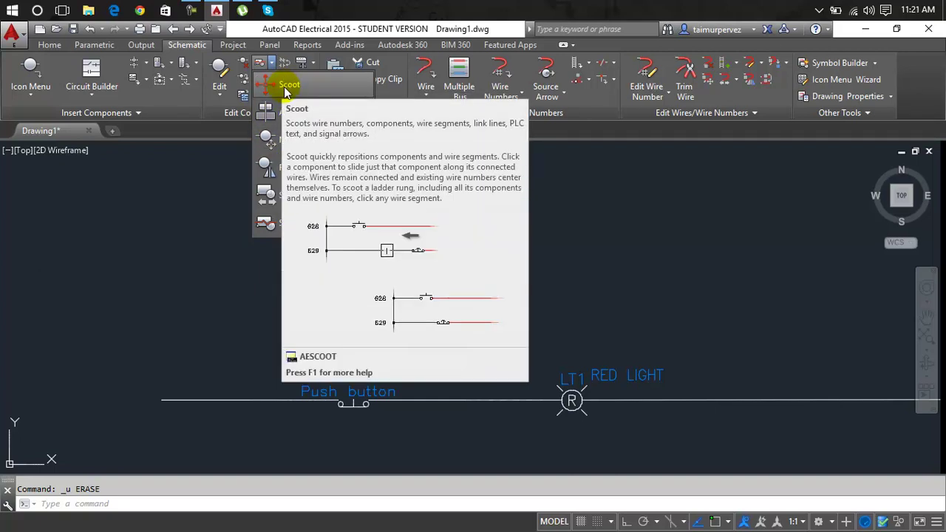
pyautogui.click(285, 92)
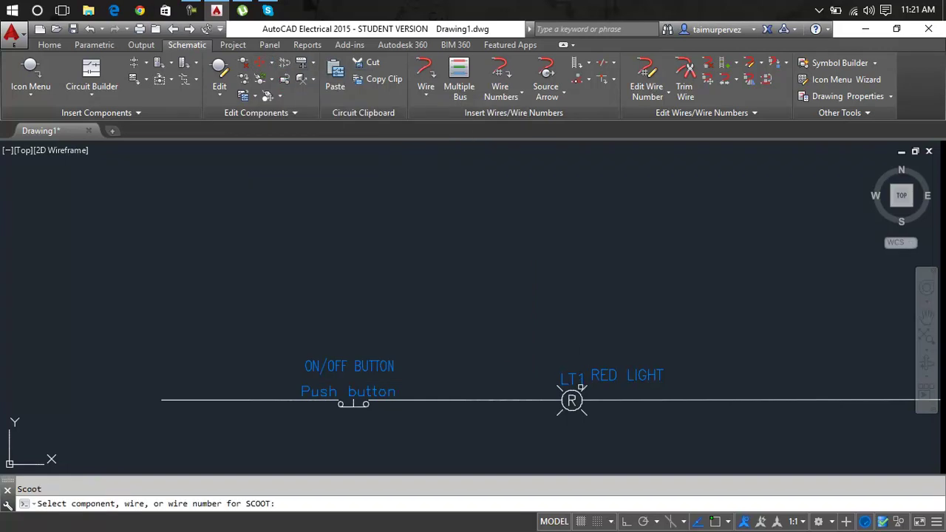
pyautogui.click(573, 397)
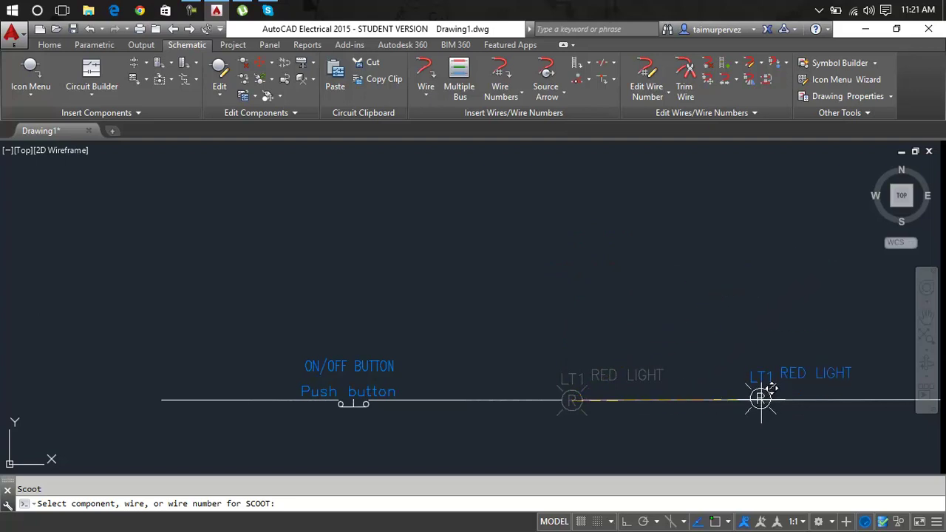
pyautogui.click(761, 397)
# Step: Cancel the pending move and undo the last change to the schematic
pyautogui.scroll(-2, 652, 246)
pyautogui.moveTo(661, 300)
pyautogui.mouseDown(button='middle')
pyautogui.moveTo(397, 325)
pyautogui.moveTo(288, 323)
pyautogui.mouseUp(button='middle')
pyautogui.click(353, 331)
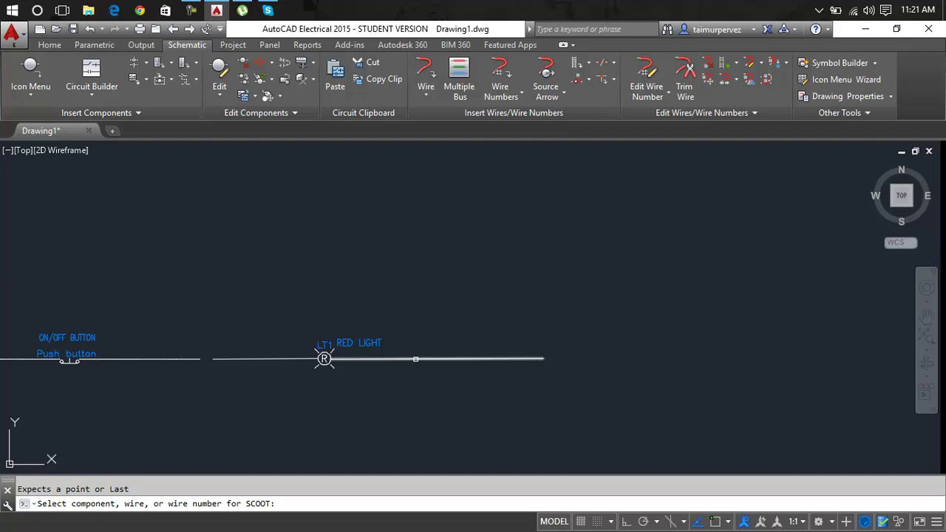
pyautogui.press('Escape')
pyautogui.hotkey('ctrl', 'z')
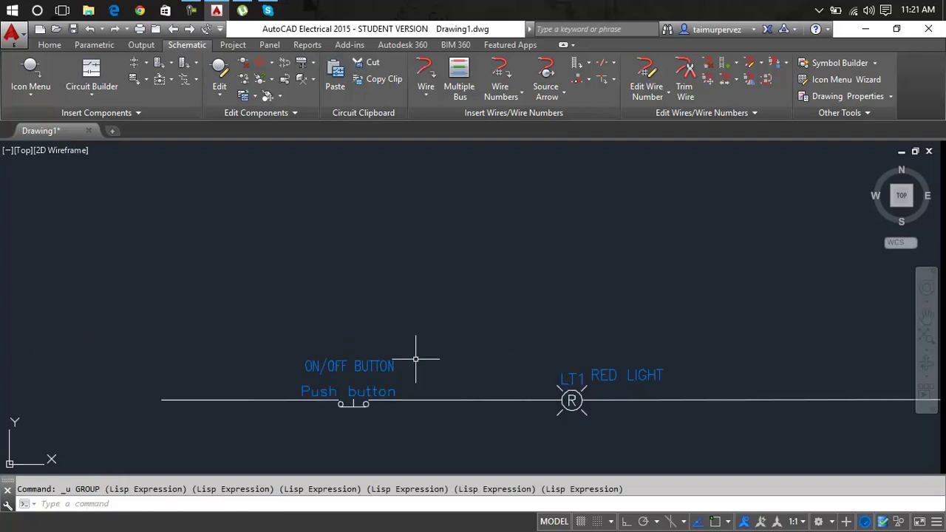
# Step: Try placing a Multiple Wire Bus, then cancel the placement
pyautogui.click(432, 93)
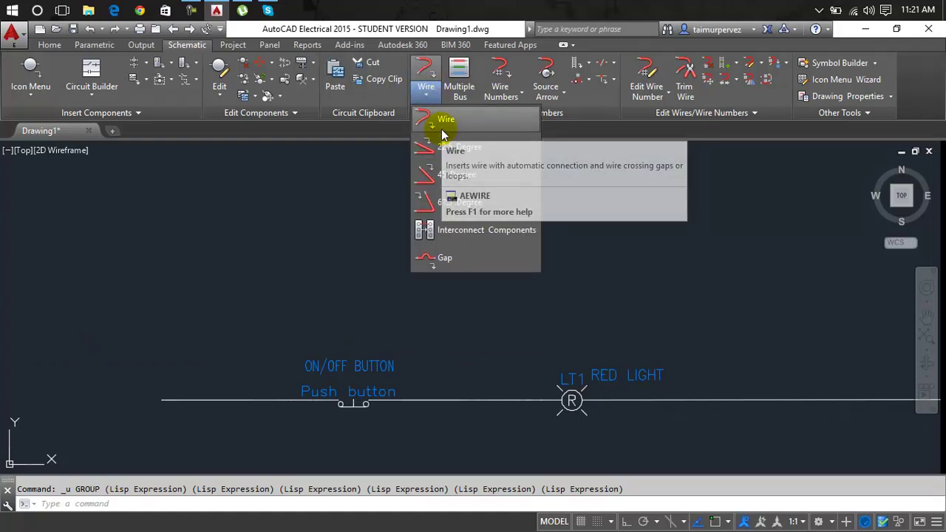
pyautogui.click(459, 74)
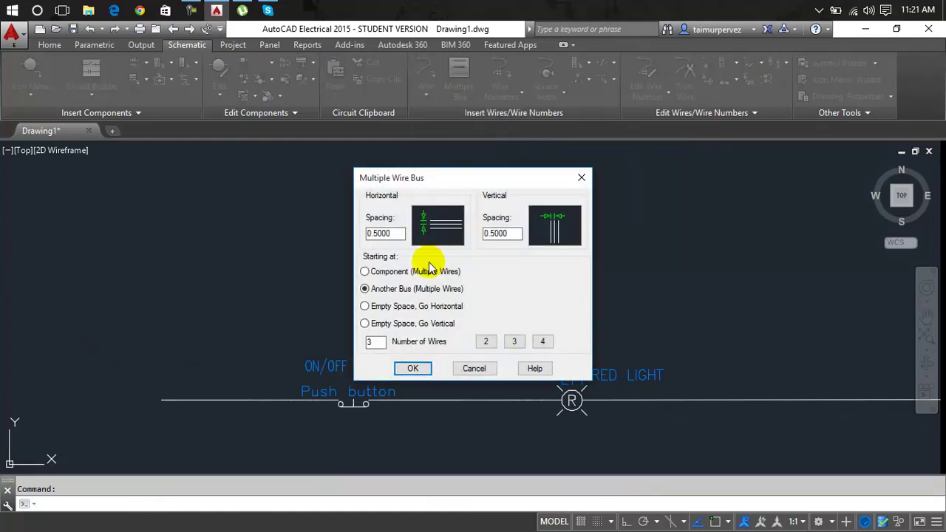
pyautogui.click(422, 372)
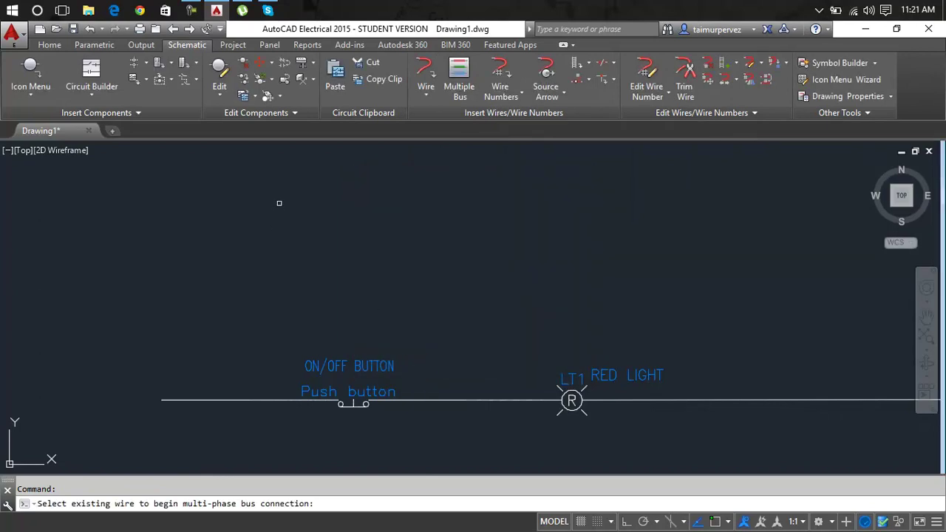
pyautogui.press('Escape')
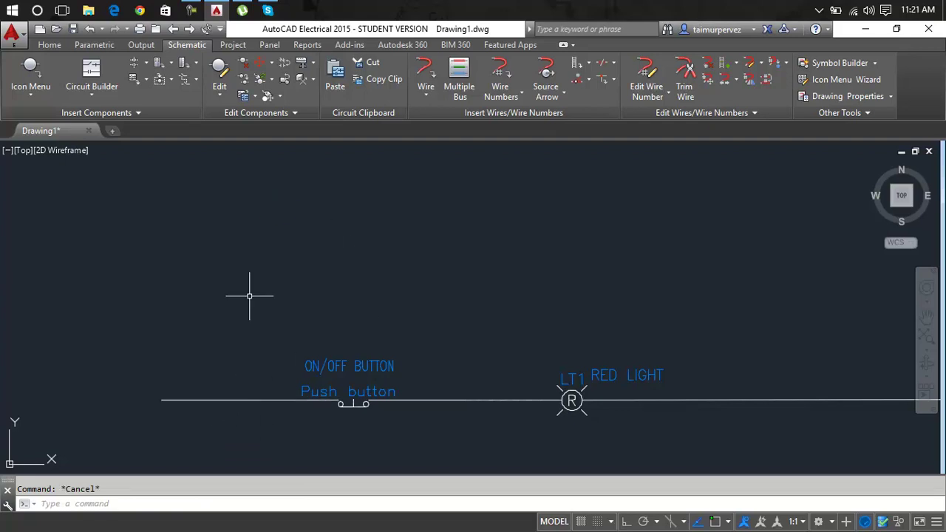
# Step: Draw a vertical line from near the top down to the rung's left end
pyautogui.write('l')
pyautogui.press('Return')
pyautogui.click(242, 150)
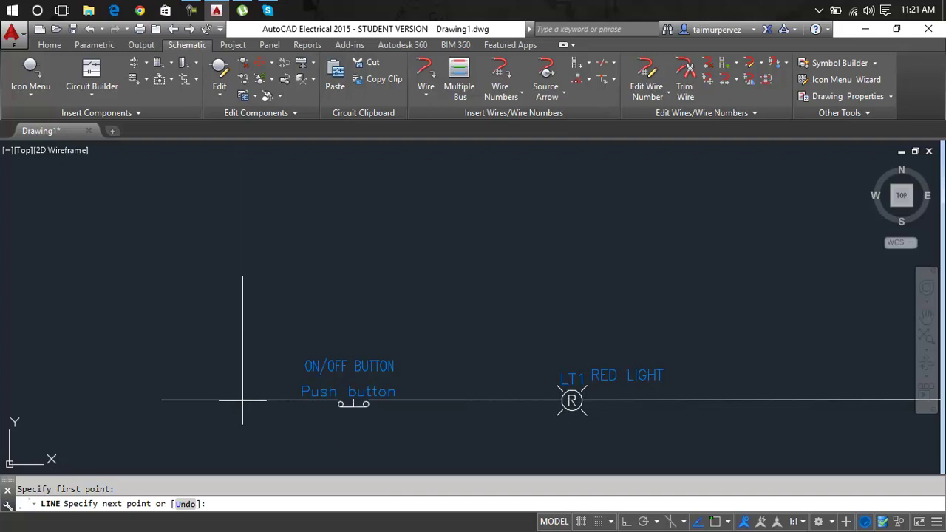
pyautogui.press('F5')
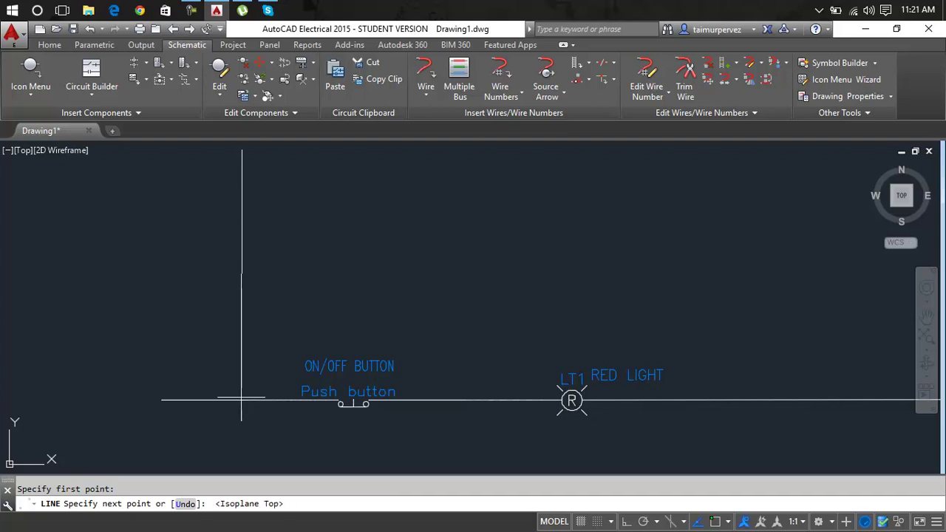
pyautogui.click(243, 399)
pyautogui.press('Return')
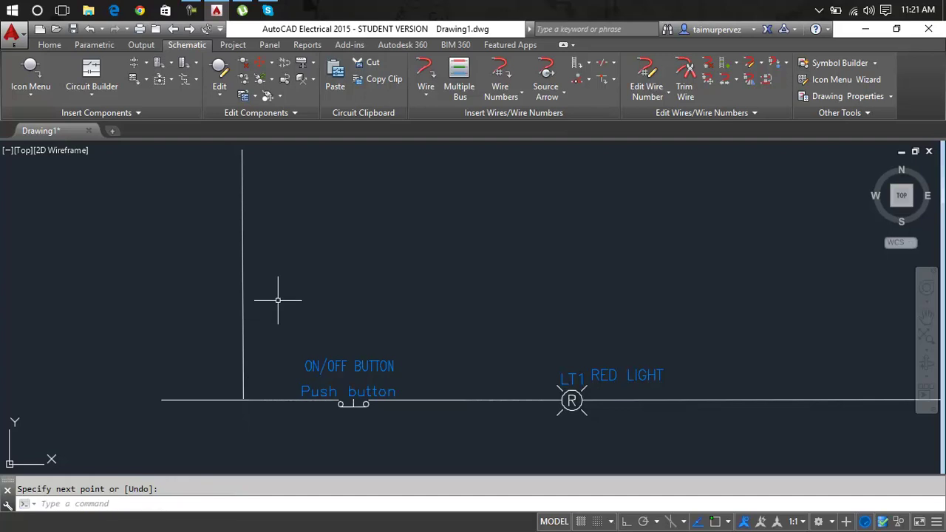
pyautogui.click(458, 70)
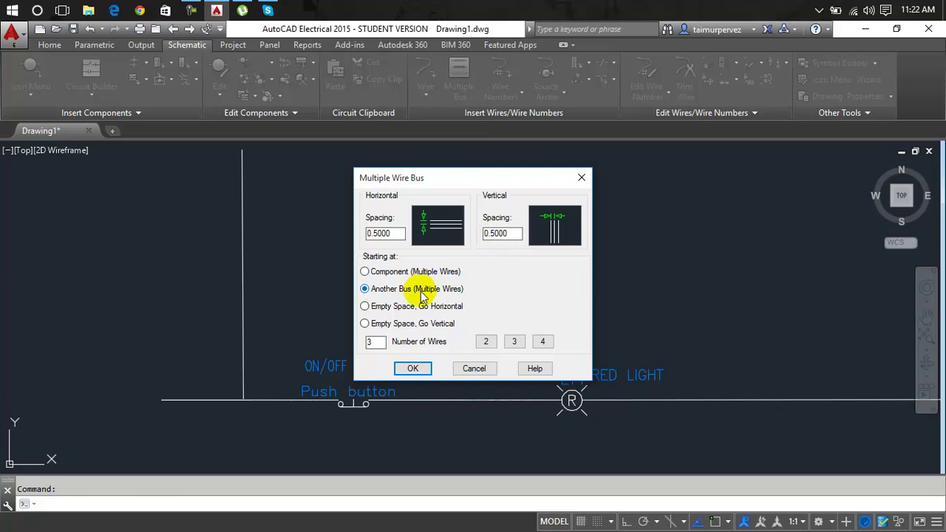
# Step: Set Number of Wires to 4 and branch four wires right from the vertical line
pyautogui.doubleClick(371, 341)
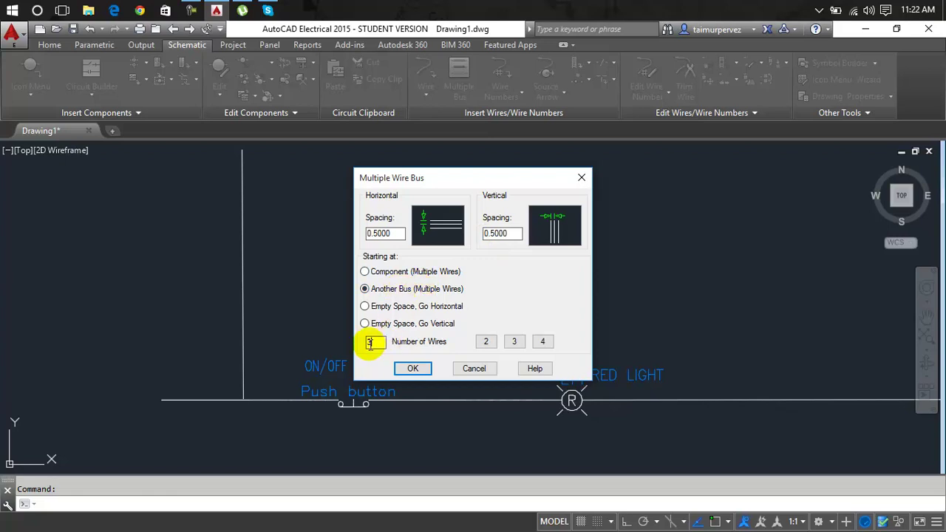
pyautogui.write('4')
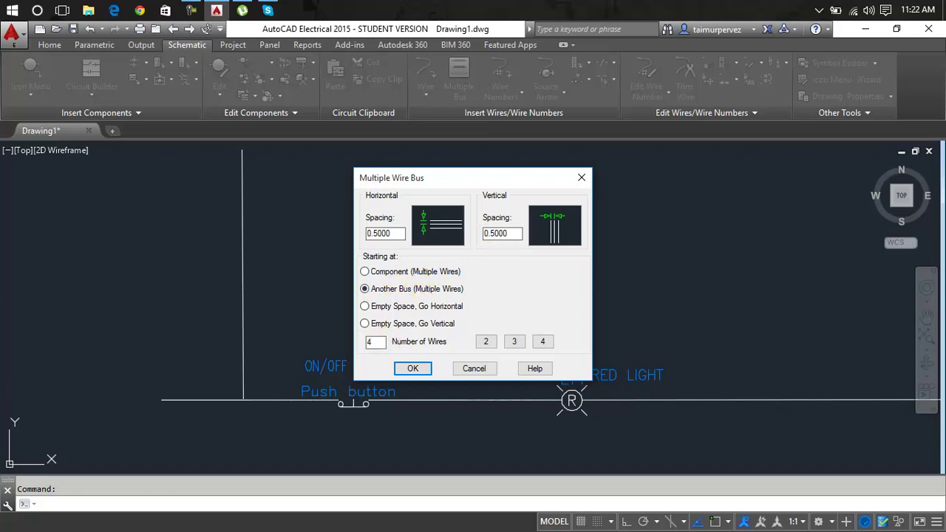
pyautogui.click(410, 368)
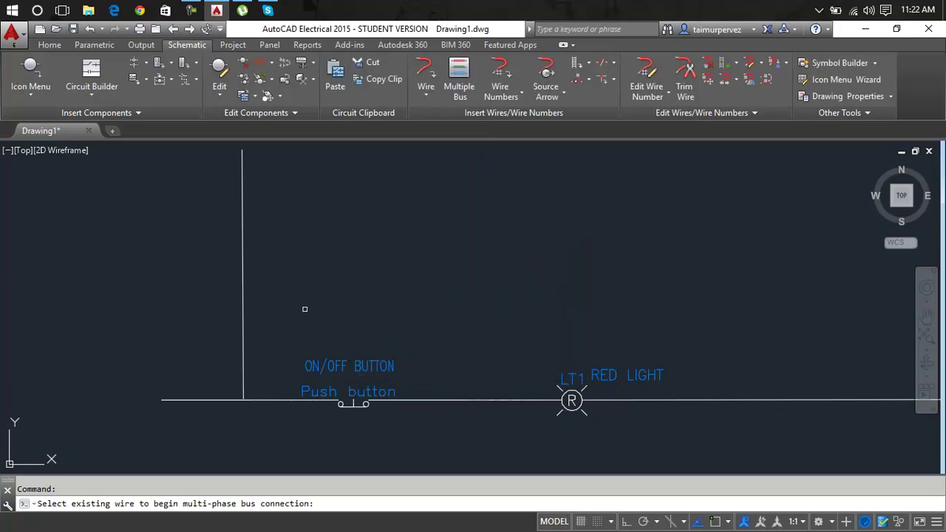
pyautogui.click(245, 250)
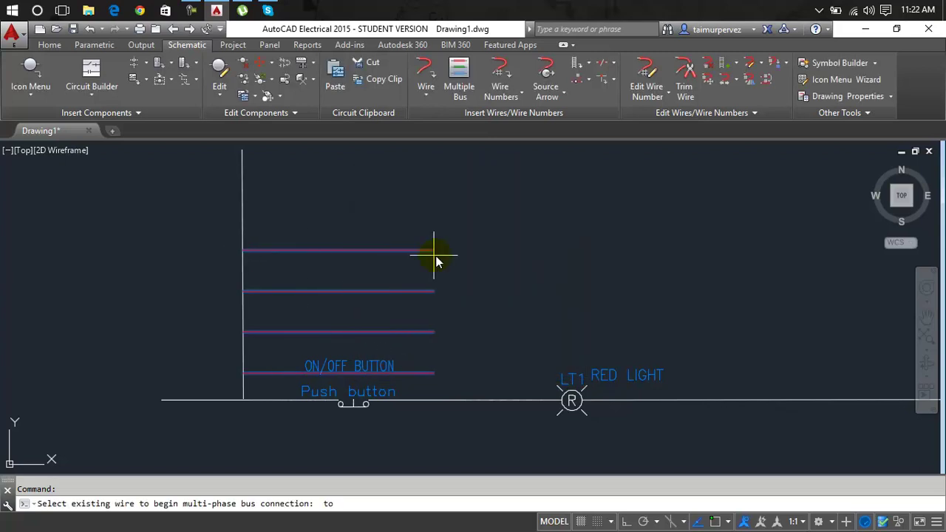
pyautogui.click(517, 266)
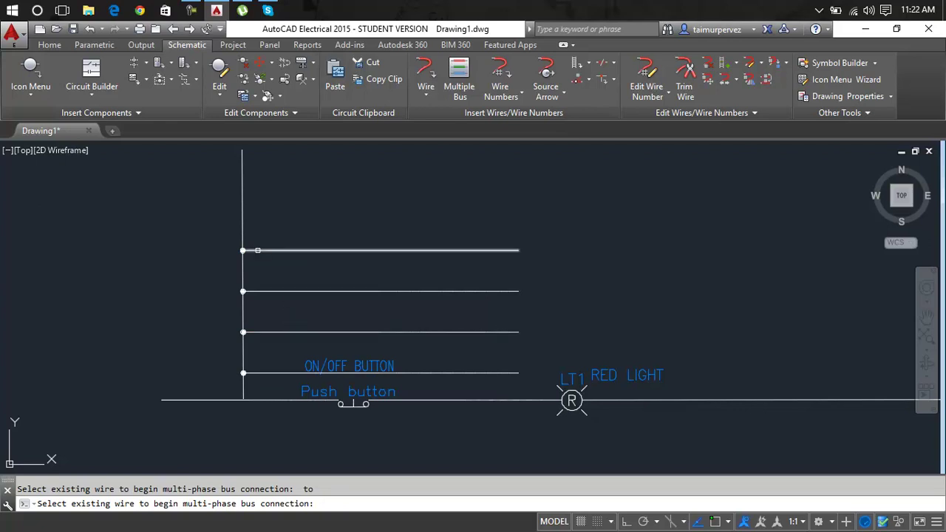
pyautogui.press('Escape')
# Step: Start Scoot and pick the LT1 red light to slide
pyautogui.click(243, 222)
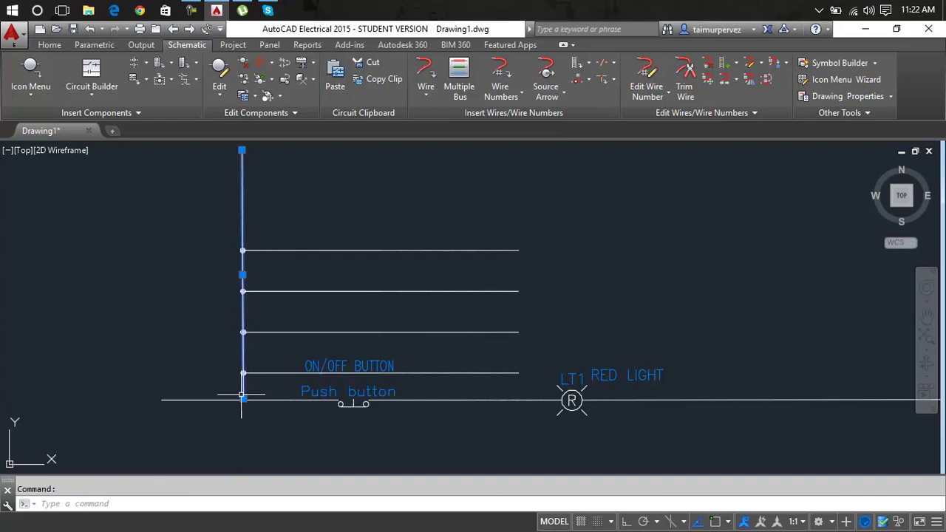
pyautogui.press('Escape')
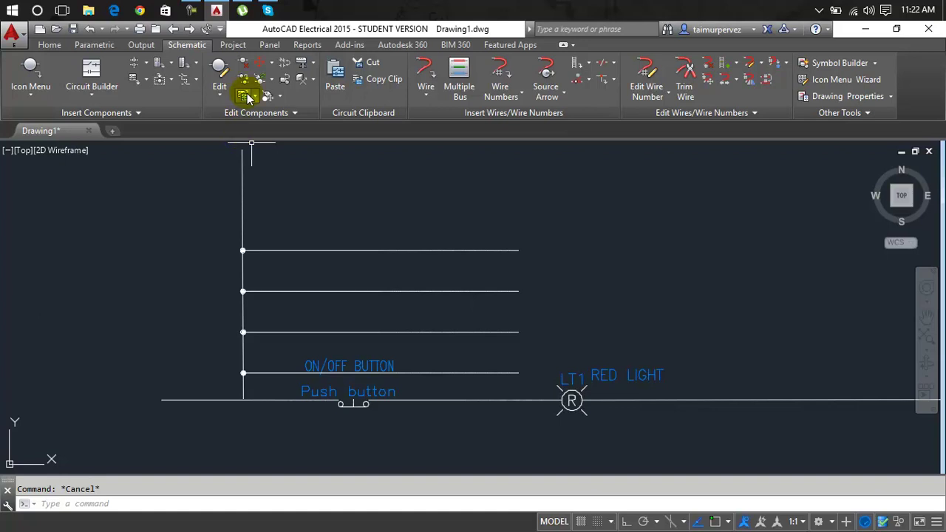
pyautogui.click(258, 63)
pyautogui.click(571, 399)
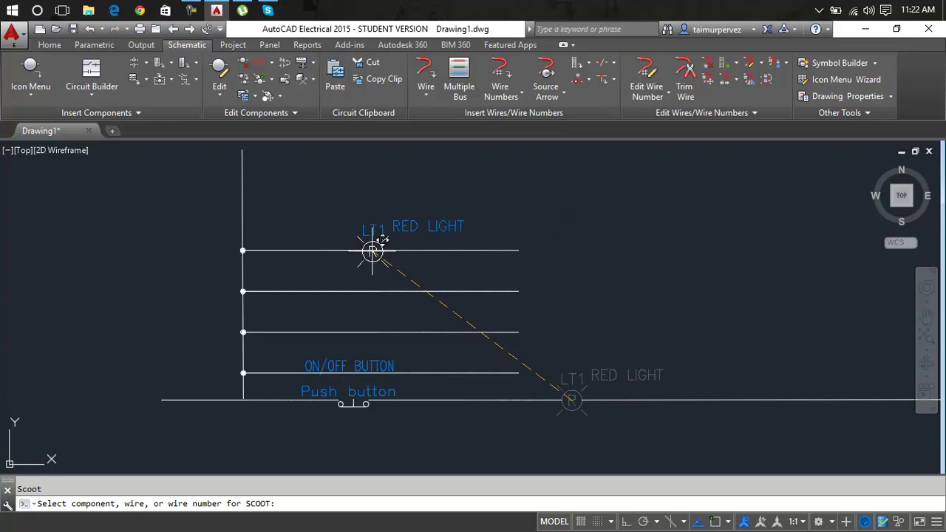
# Step: Drop LT1 onto the top branch wire and nudge the second branch wire higher
pyautogui.click(371, 252)
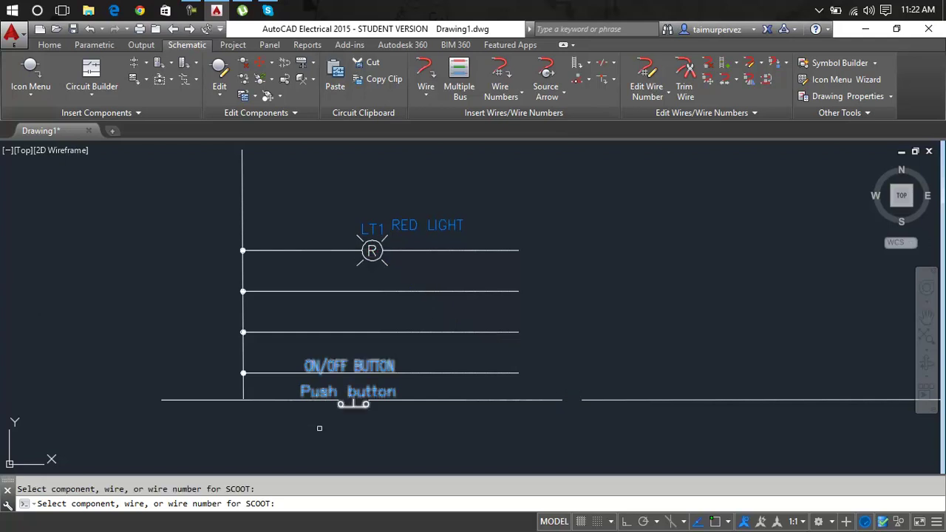
pyautogui.rightClick(540, 214)
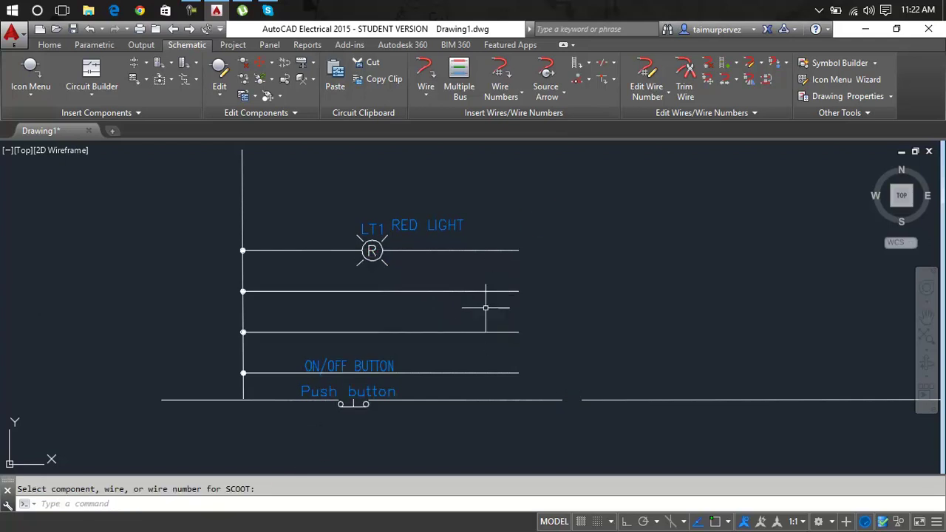
pyautogui.press('Return')
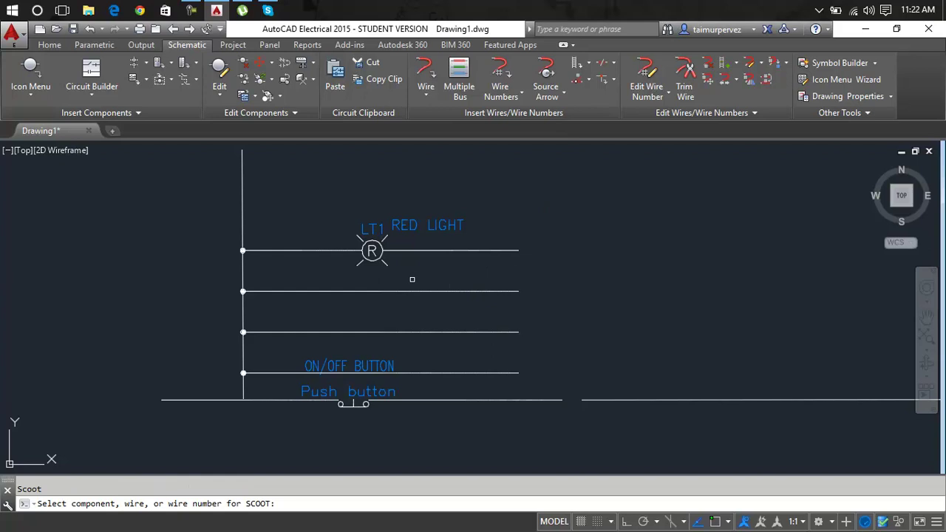
pyautogui.click(408, 289)
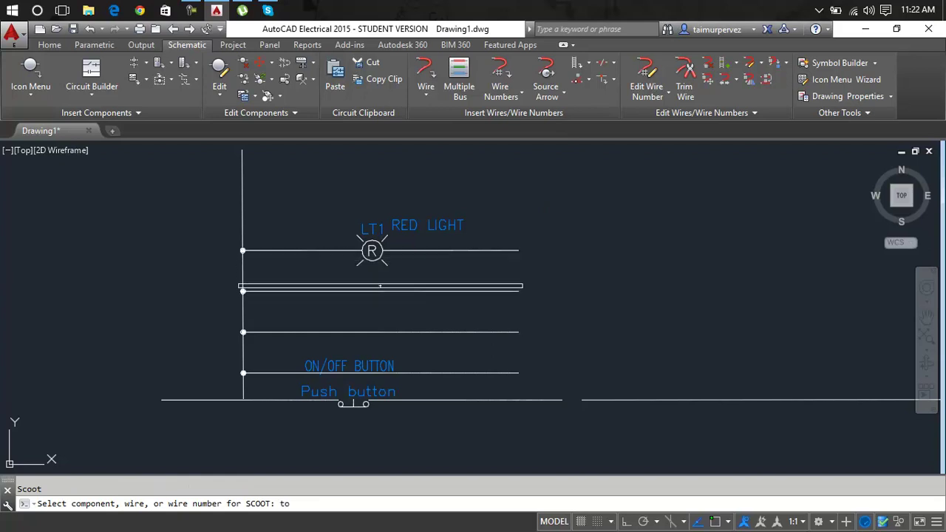
pyautogui.click(435, 283)
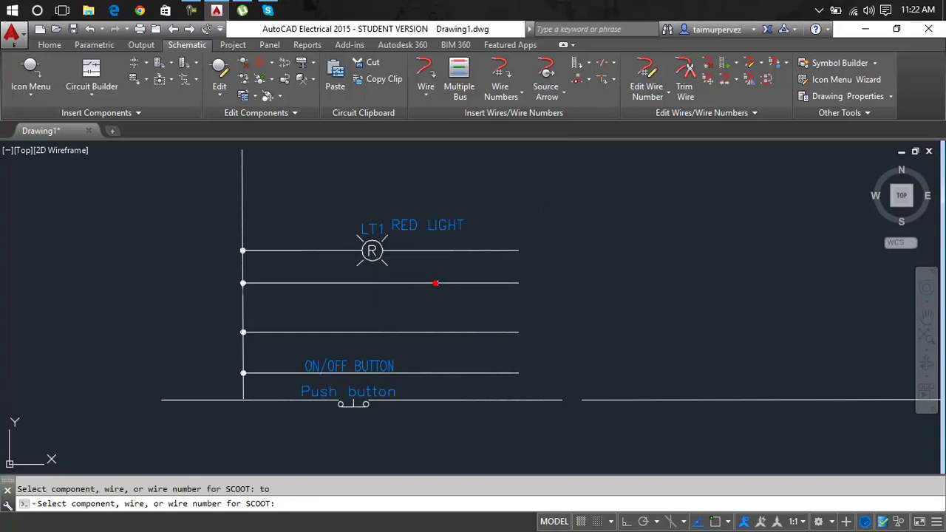
pyautogui.click(477, 286)
# Step: Raise the top, second, third and lowest branch wires to respace them evenly
pyautogui.click(406, 252)
pyautogui.click(412, 208)
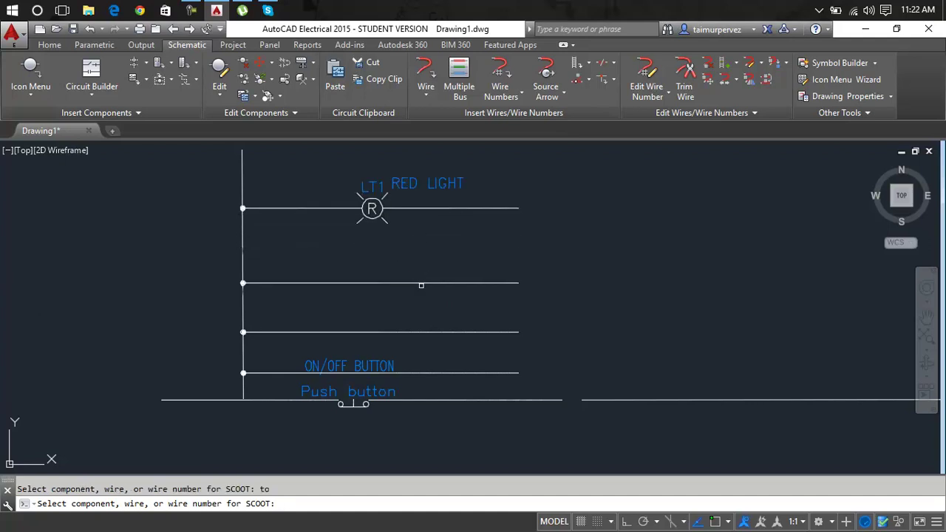
pyautogui.click(421, 284)
pyautogui.click(421, 258)
pyautogui.click(411, 331)
pyautogui.click(412, 302)
pyautogui.click(412, 372)
pyautogui.click(413, 339)
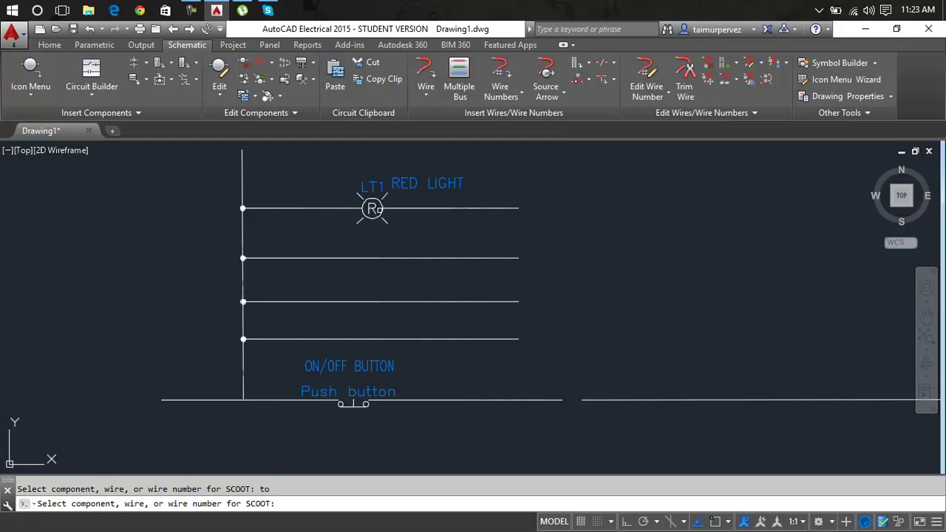
# Step: Slide LT1 right and then left along the top branch wire
pyautogui.click(373, 209)
pyautogui.click(441, 208)
pyautogui.click(441, 208)
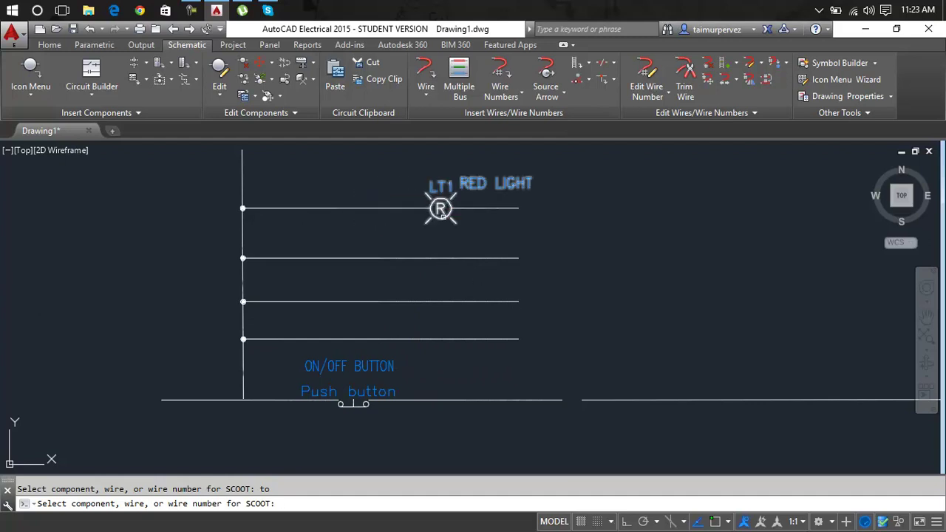
pyautogui.click(386, 209)
pyautogui.click(386, 212)
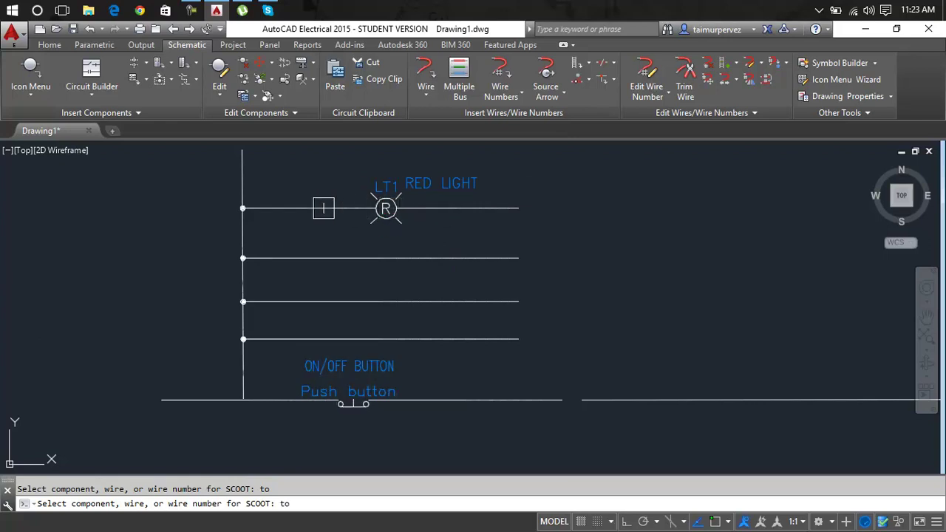
pyautogui.click(324, 209)
# Step: Rescoot LT1 along the top wire, settling it near the vertical line
pyautogui.click(273, 65)
pyautogui.click(276, 85)
pyautogui.click(320, 221)
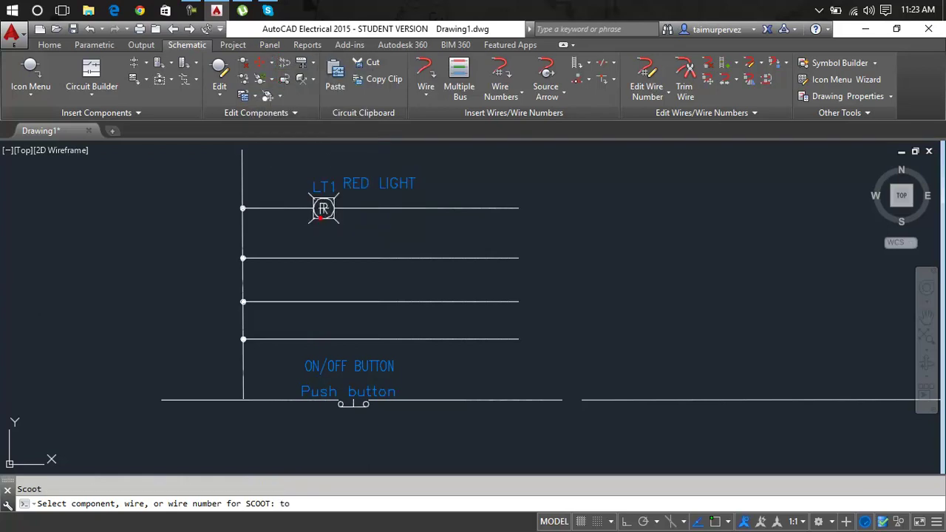
pyautogui.click(405, 218)
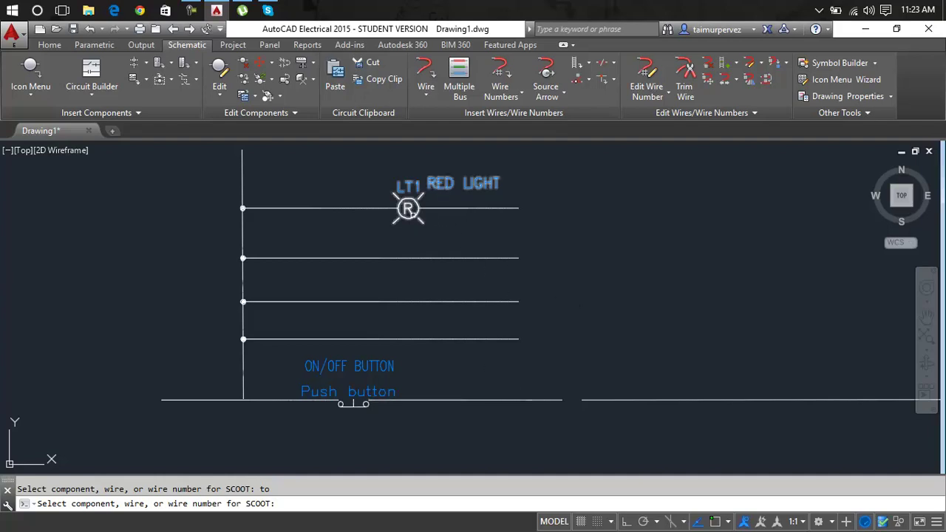
pyautogui.click(407, 208)
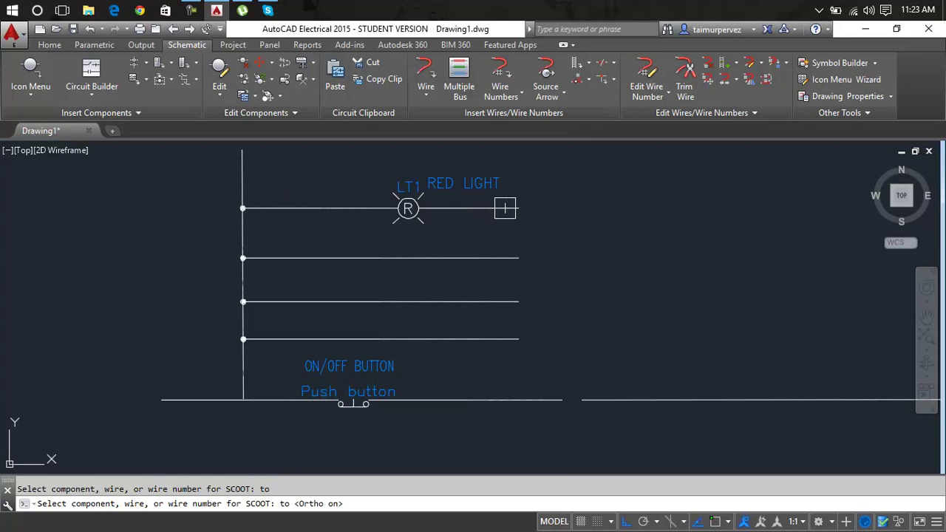
pyautogui.click(345, 208)
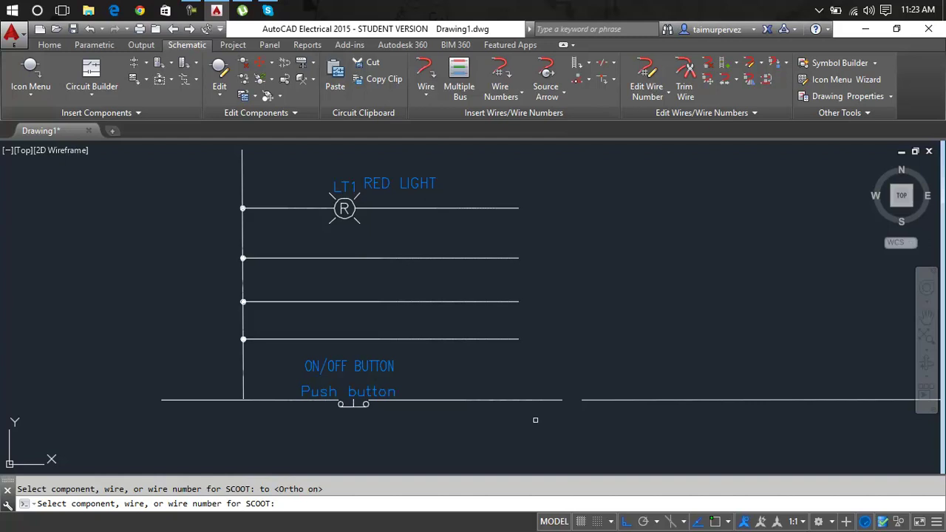
pyautogui.click(346, 206)
pyautogui.press('Escape')
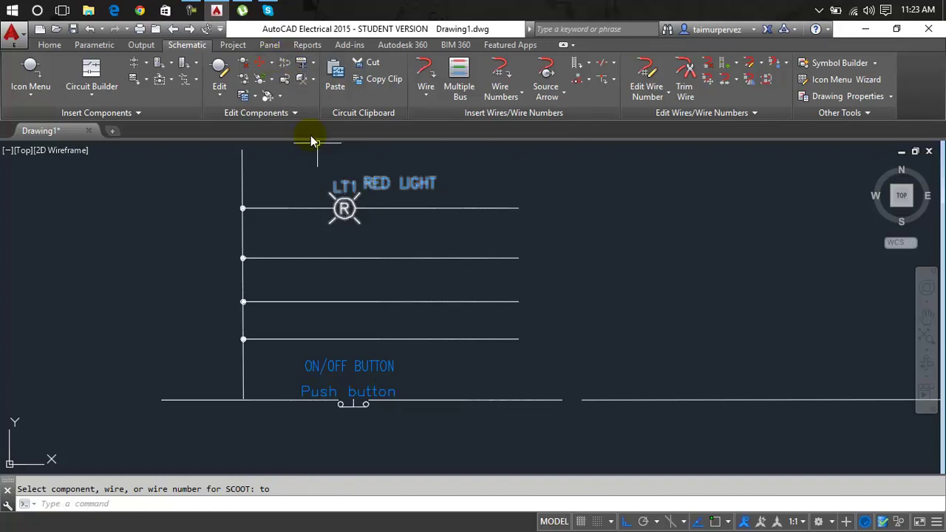
# Step: Use Move Component with Ortho off to drop LT1 on the main rung, right of ON/OFF
pyautogui.click(275, 63)
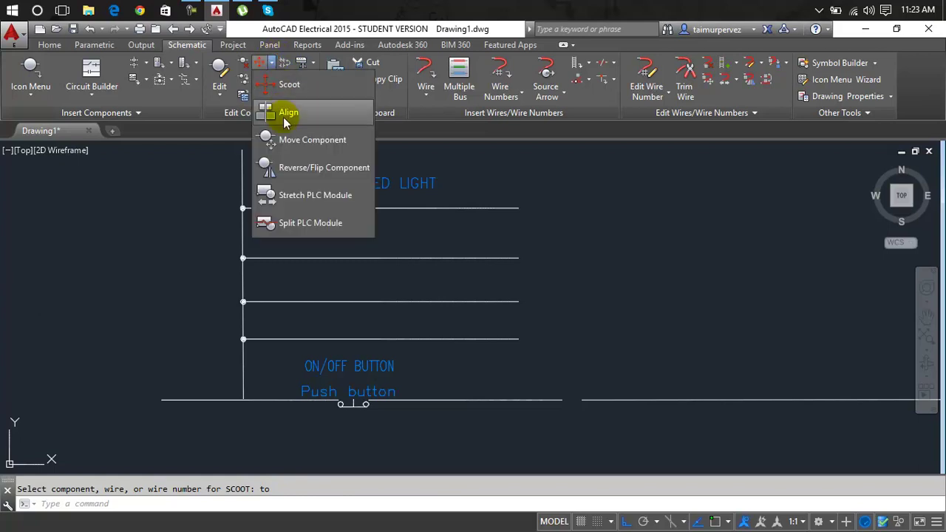
pyautogui.click(289, 135)
pyautogui.click(343, 208)
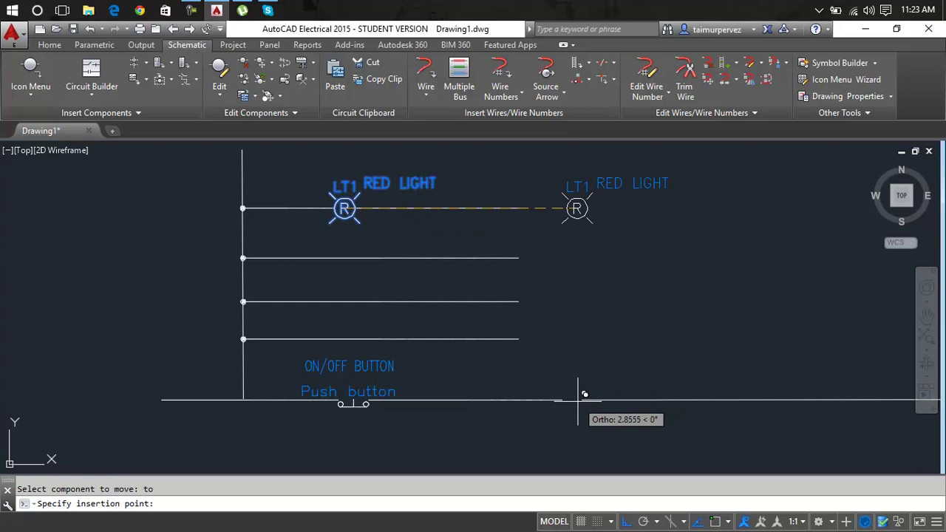
pyautogui.press('F8')
pyautogui.scroll(5, 575, 395)
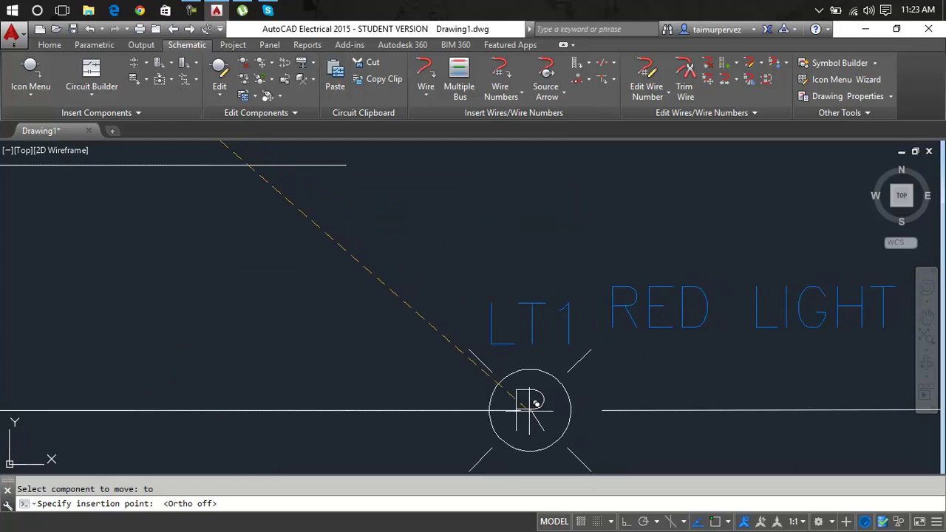
pyautogui.click(556, 408)
pyautogui.scroll(-5, 588, 332)
pyautogui.scroll(-2, 588, 332)
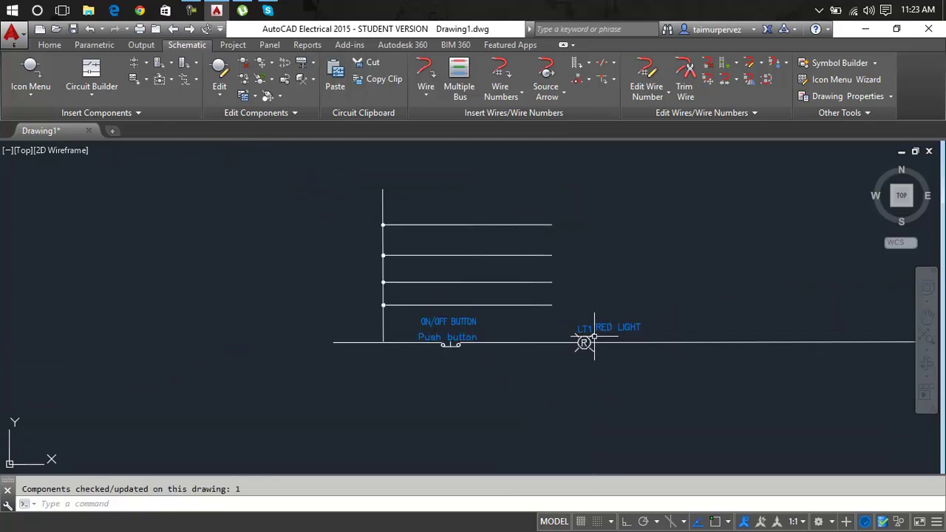
pyautogui.click(273, 65)
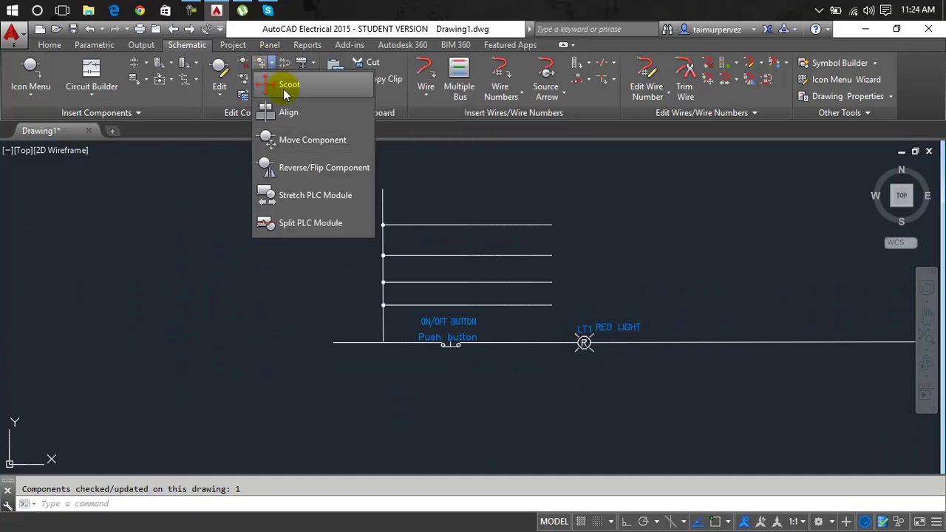
pyautogui.click(284, 81)
pyautogui.click(584, 341)
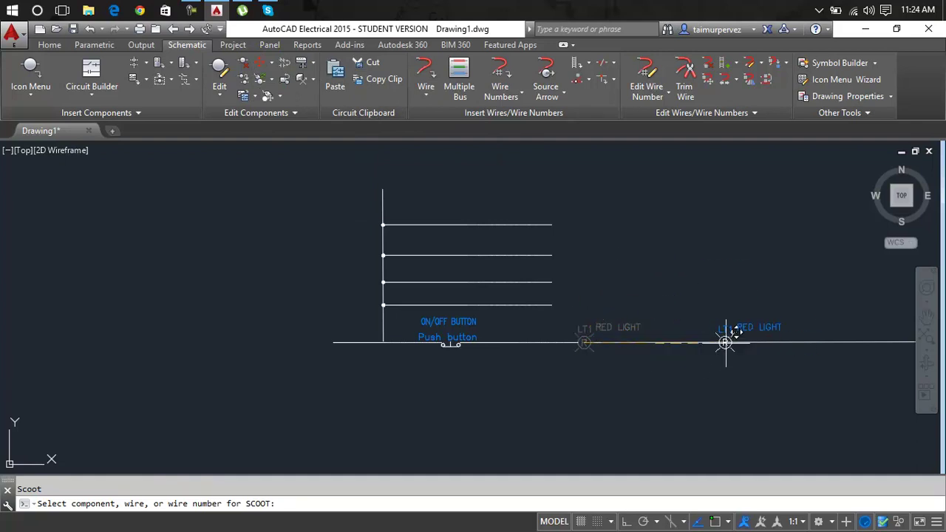
pyautogui.click(439, 225)
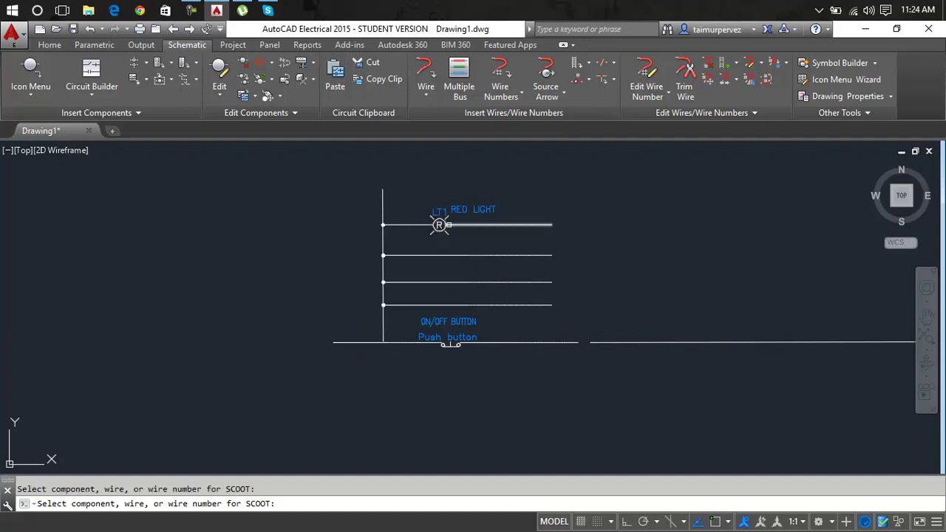
pyautogui.click(439, 226)
pyautogui.click(497, 226)
pyautogui.click(417, 225)
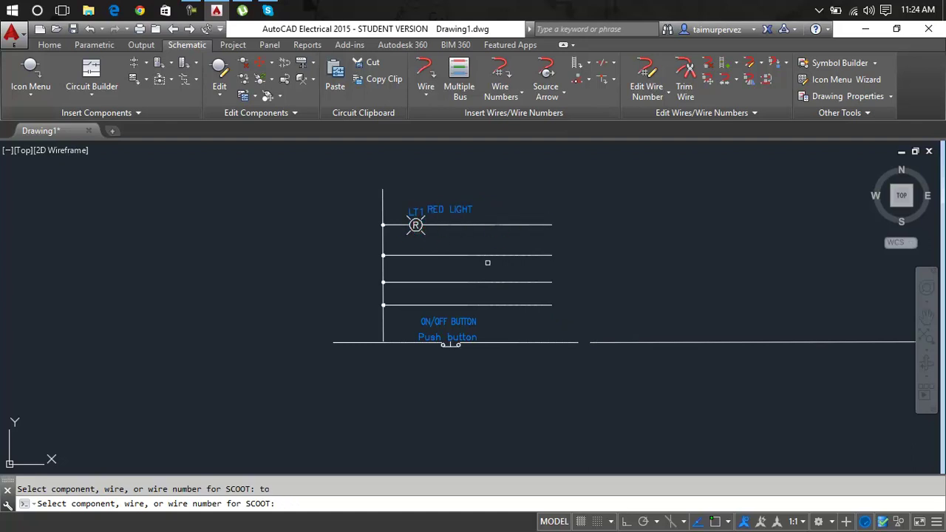
pyautogui.scroll(5, 482, 197)
pyautogui.press('Escape')
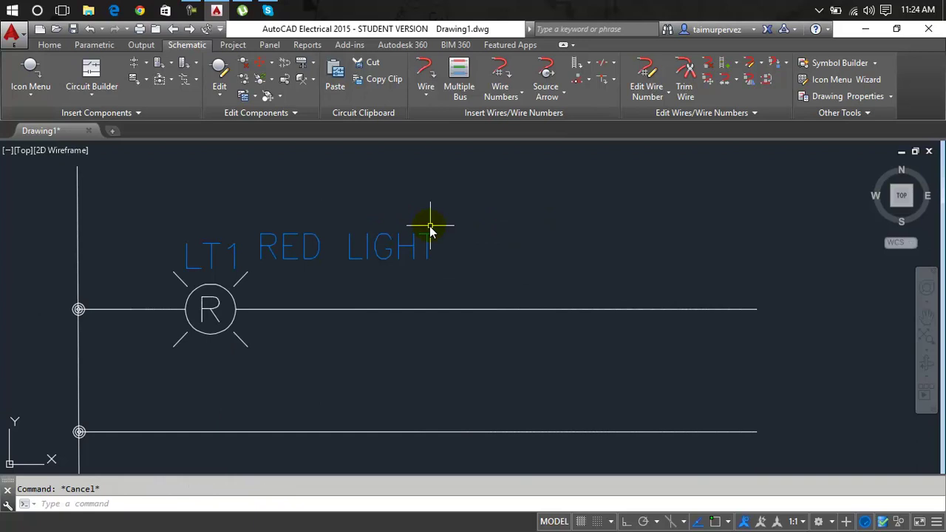
pyautogui.scroll(-5, 430, 226)
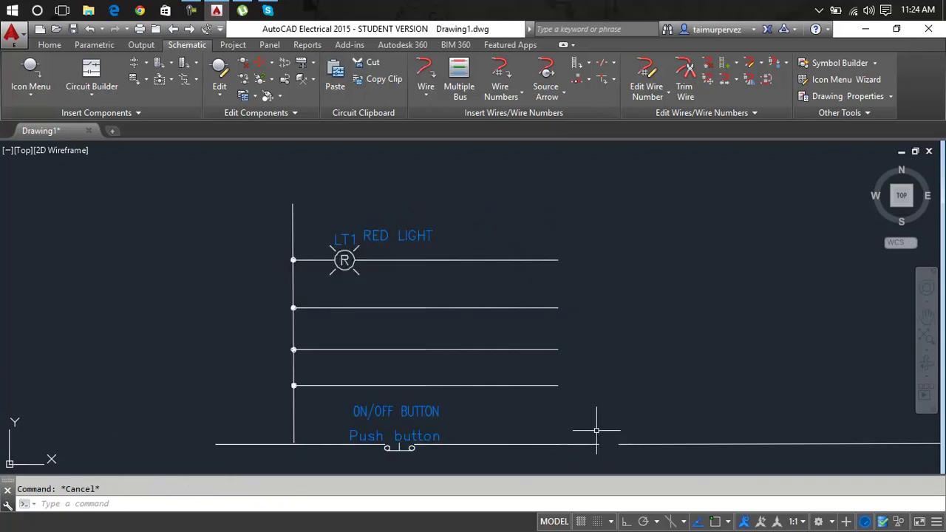
pyautogui.click(344, 260)
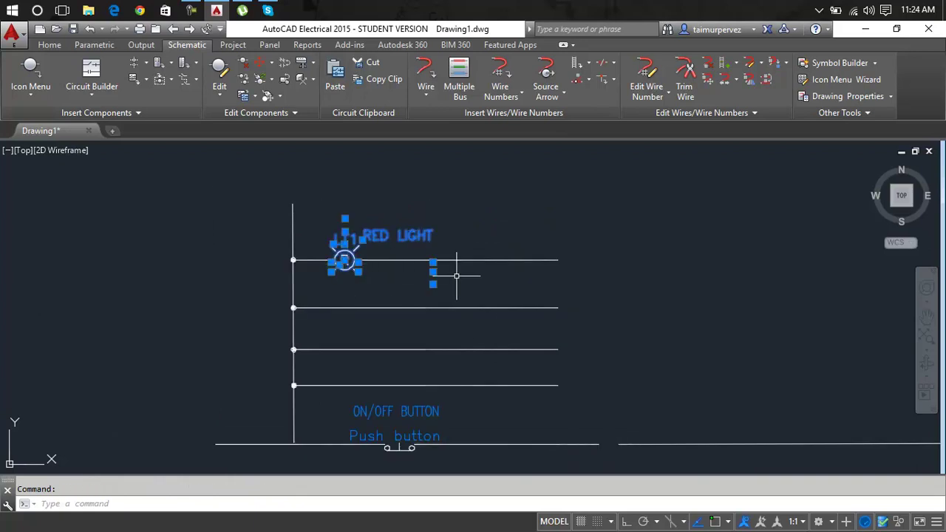
pyautogui.hotkey('ctrl', 'z')
pyautogui.hotkey('ctrl', 'z')
pyautogui.hotkey('ctrl', 'z')
pyautogui.hotkey('ctrl', 'z')
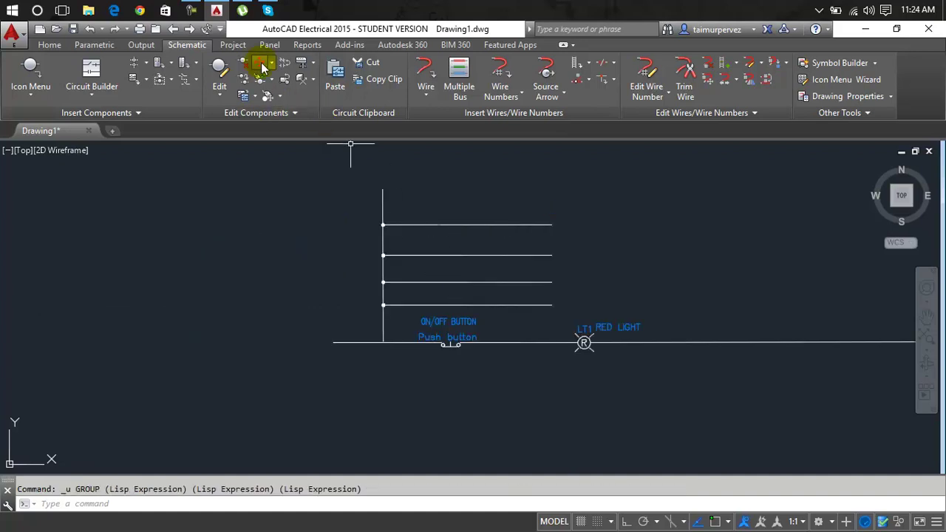
# Step: Try aligning the red light with the Align command, then cancel it
pyautogui.click(272, 64)
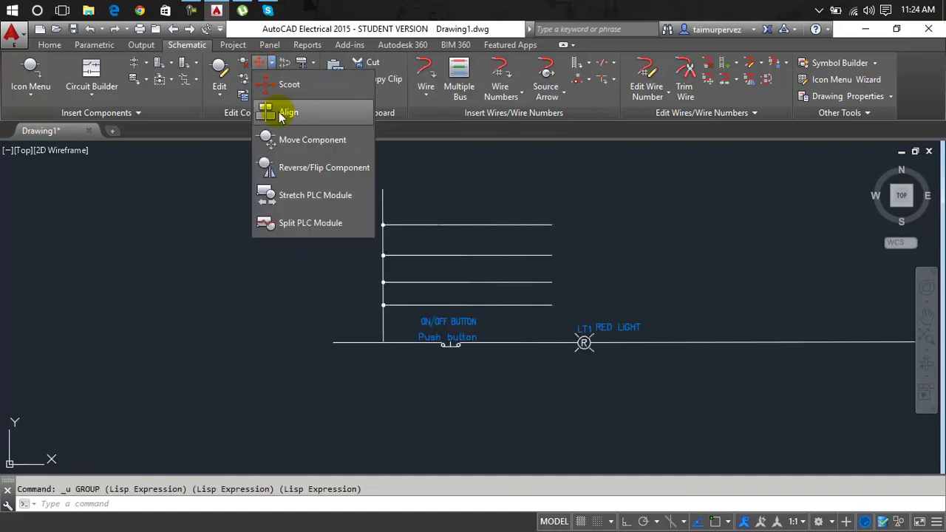
pyautogui.moveTo(285, 113)
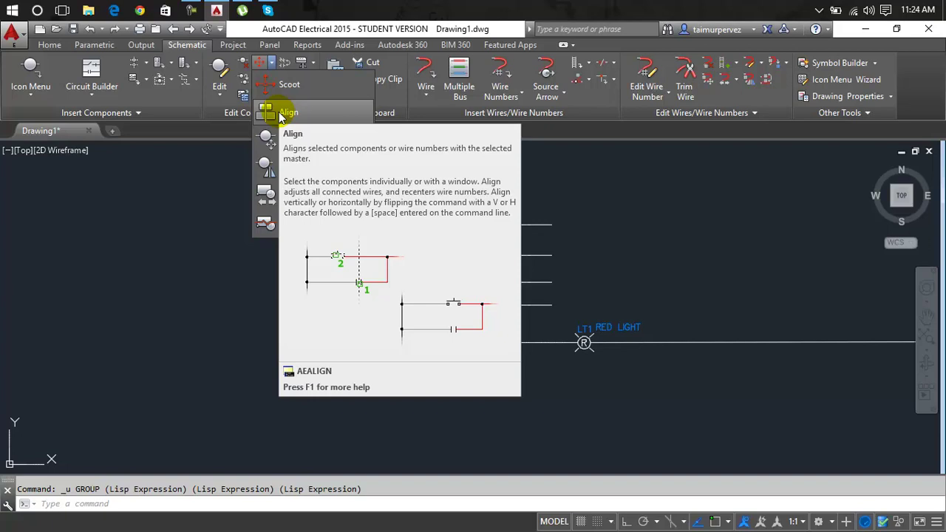
pyautogui.click(280, 117)
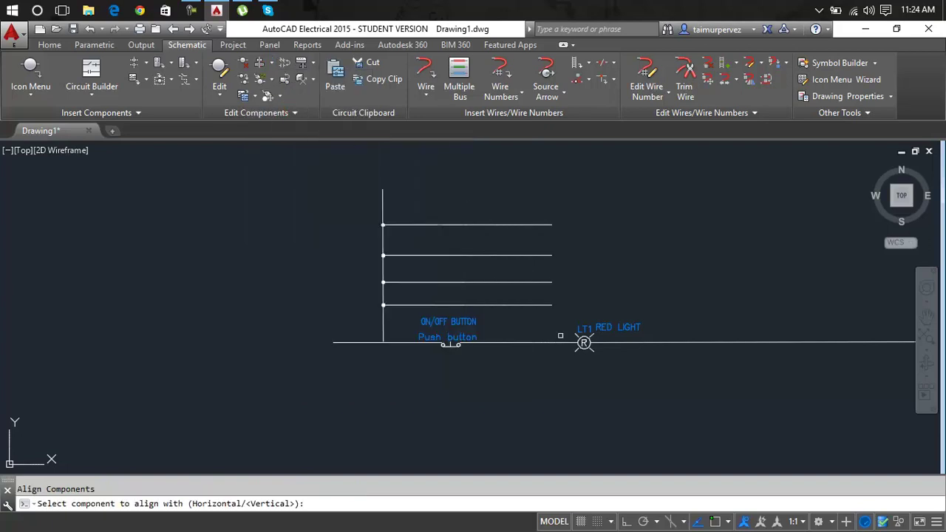
pyautogui.click(583, 343)
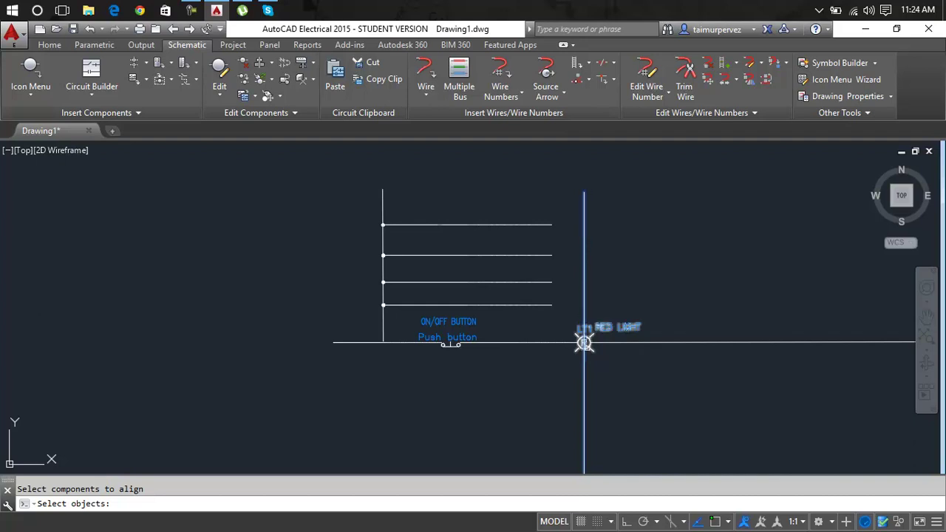
pyautogui.scroll(4, 584, 342)
pyautogui.scroll(2, 583, 342)
pyautogui.click(579, 336)
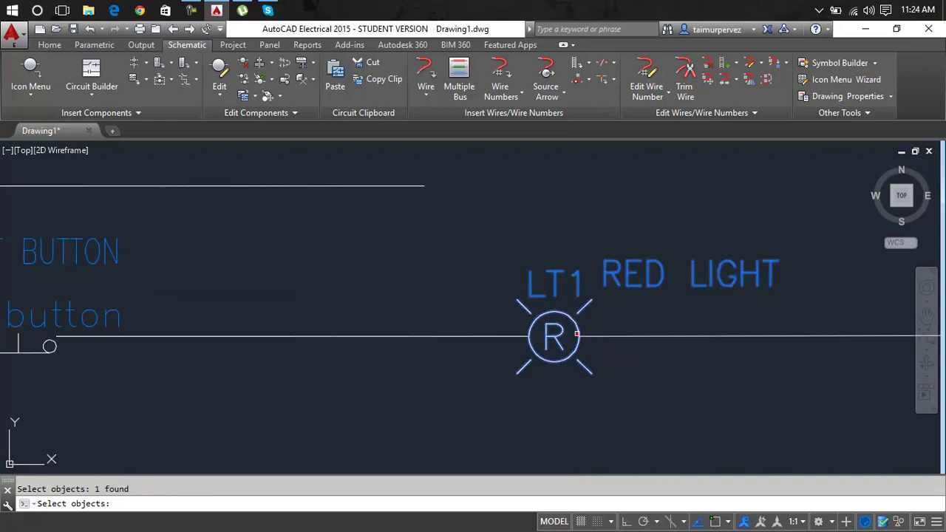
pyautogui.scroll(-5, 562, 244)
pyautogui.press('Return')
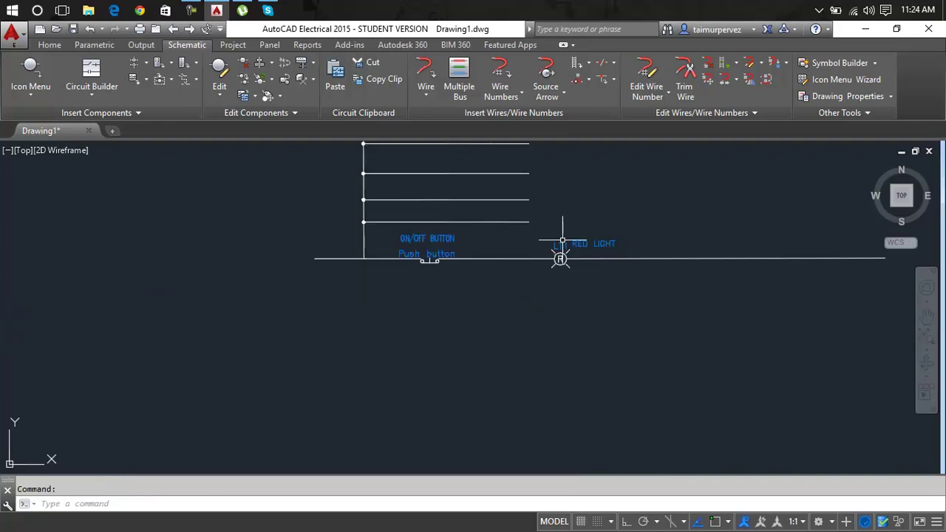
pyautogui.press('Escape')
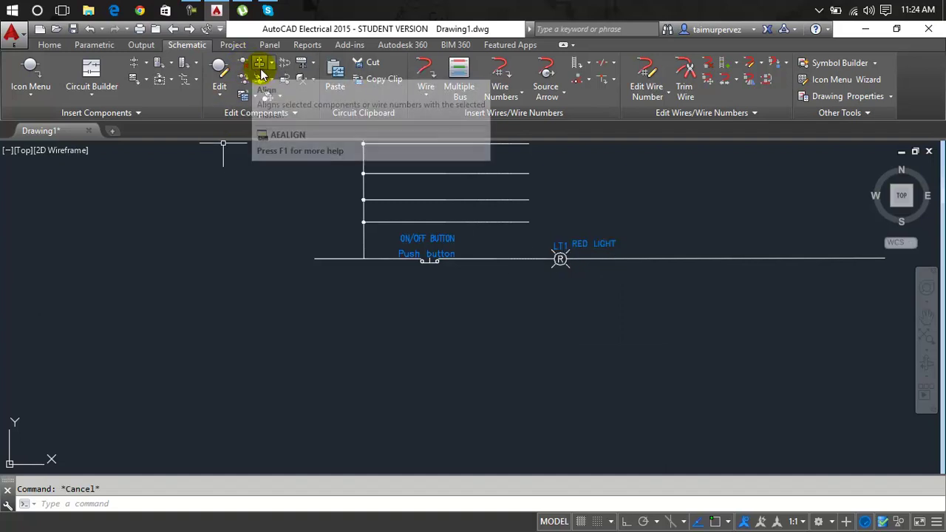
# Step: Start Scoot, pick the red light and drag it up toward the top rung
pyautogui.click(260, 68)
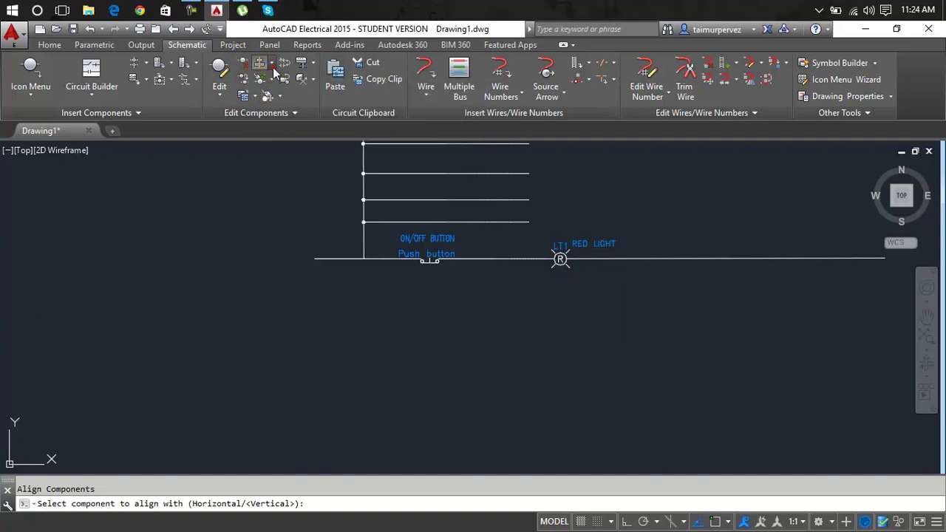
pyautogui.click(272, 65)
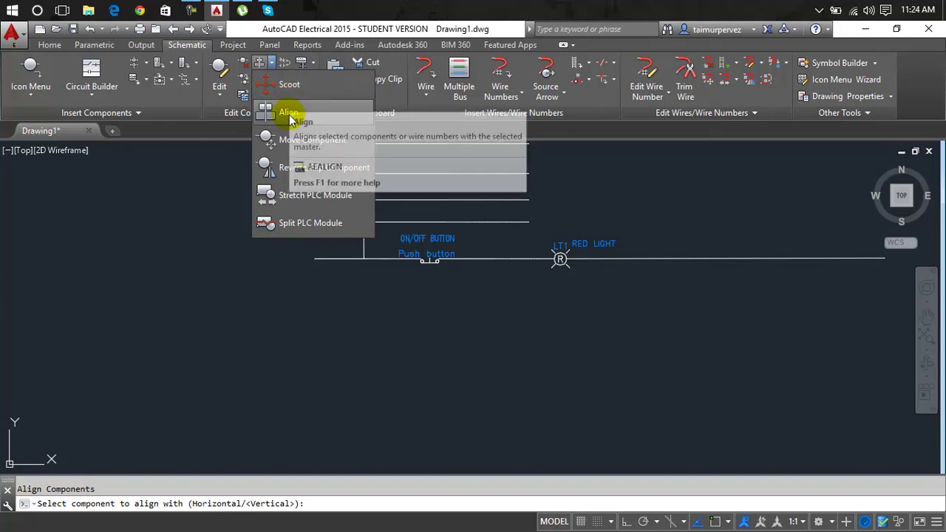
pyautogui.click(288, 86)
pyautogui.click(560, 258)
pyautogui.scroll(-2, 460, 190)
pyautogui.moveTo(460, 199); pyautogui.dragTo(460, 272, button='middle')
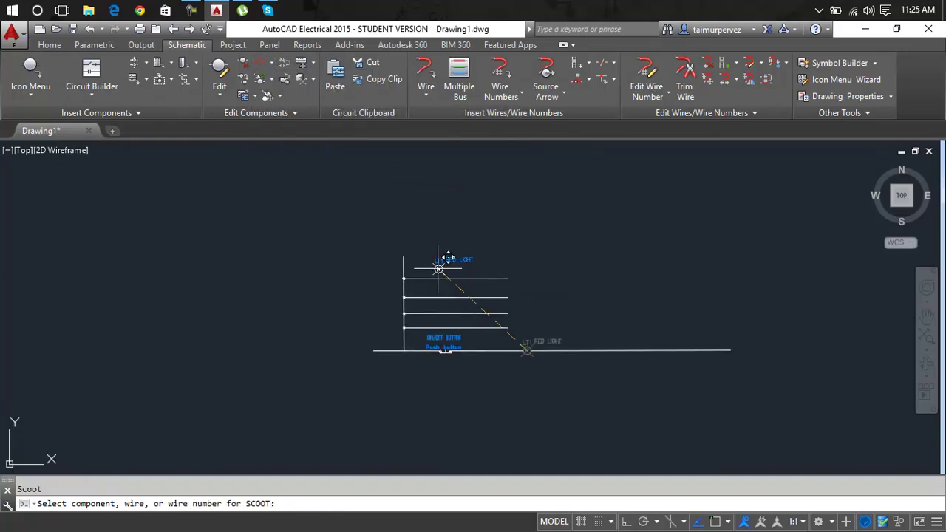
# Step: Set the scooted red light down on the top rung
pyautogui.scroll(5, 438, 266)
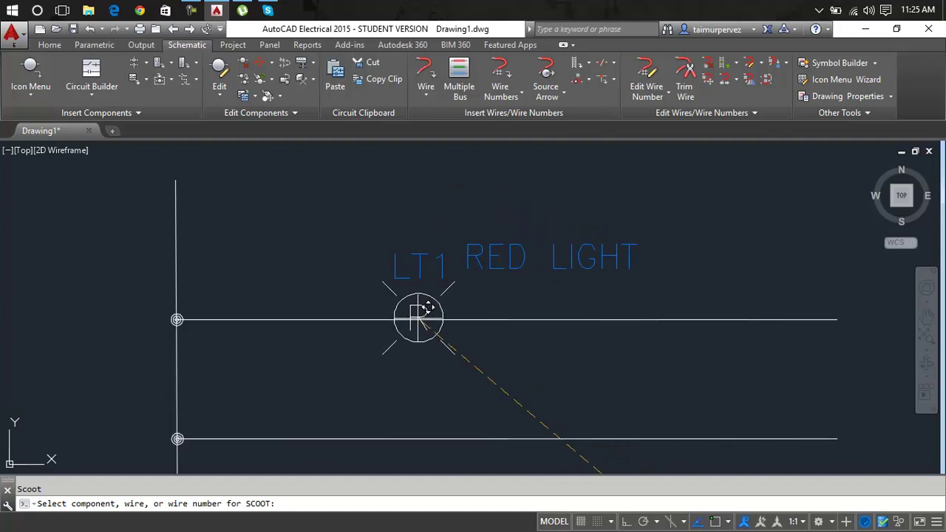
pyautogui.click(418, 316)
pyautogui.scroll(-2, 477, 301)
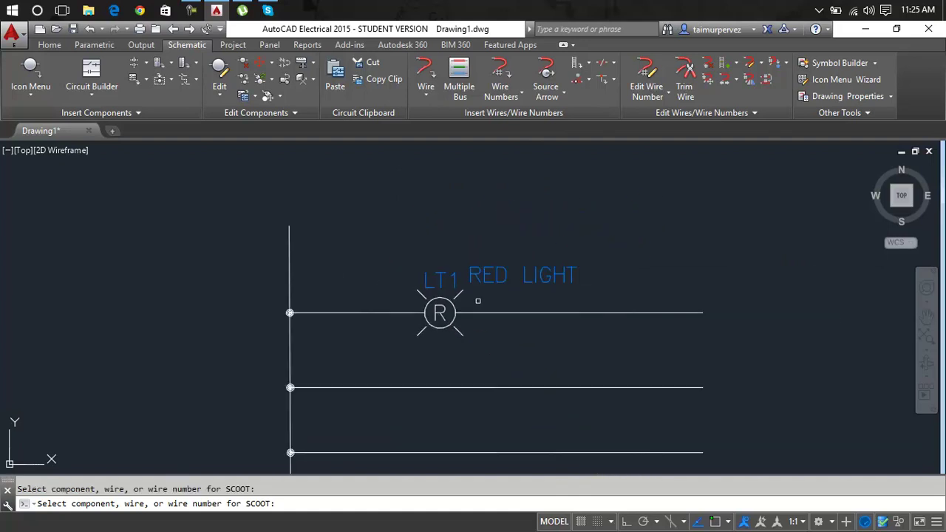
# Step: Copy the red light onto the second rung, accepting the LT? tag details
pyautogui.click(243, 81)
pyautogui.click(456, 309)
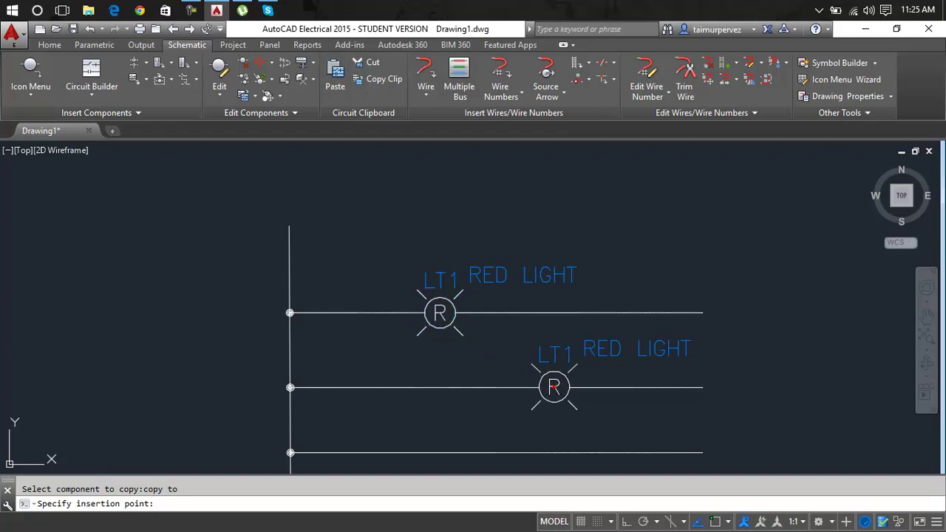
pyautogui.click(553, 385)
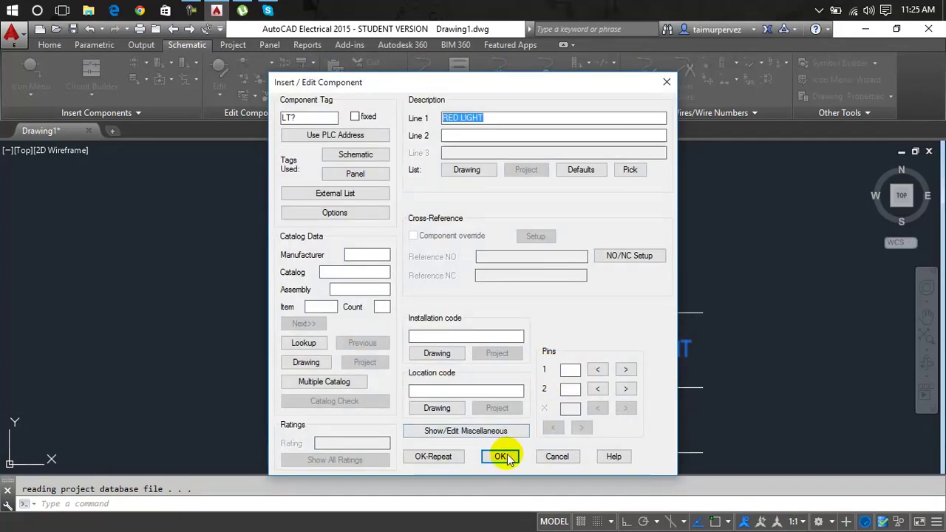
pyautogui.click(510, 456)
pyautogui.scroll(-4, 529, 295)
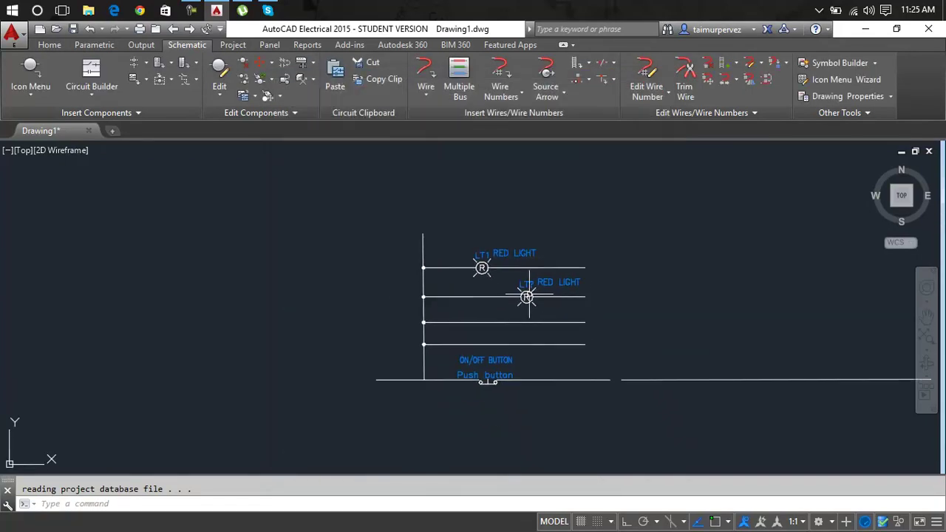
pyautogui.scroll(4, 529, 295)
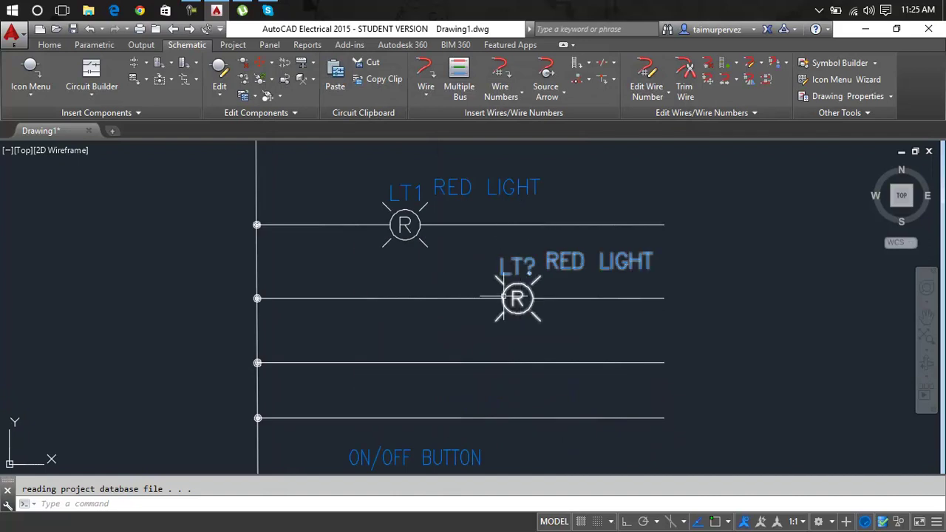
pyautogui.click(271, 63)
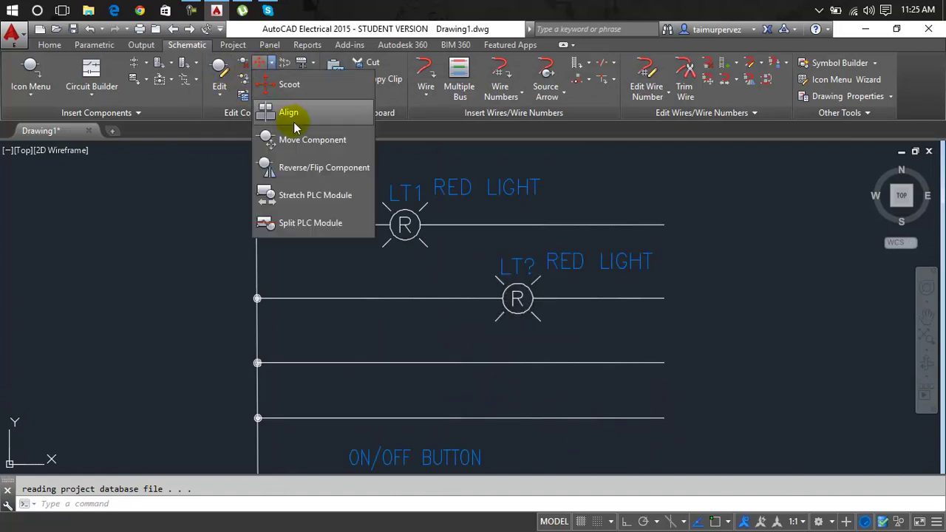
pyautogui.click(296, 122)
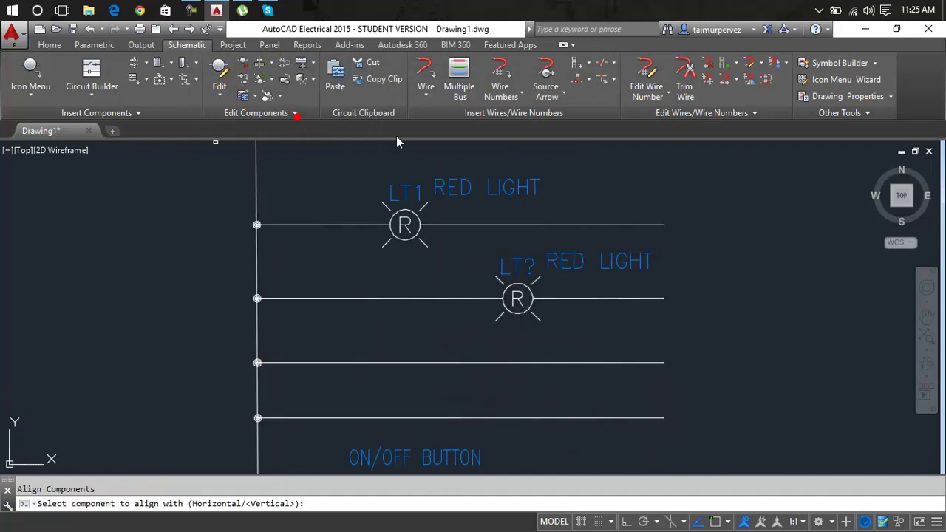
pyautogui.click(531, 303)
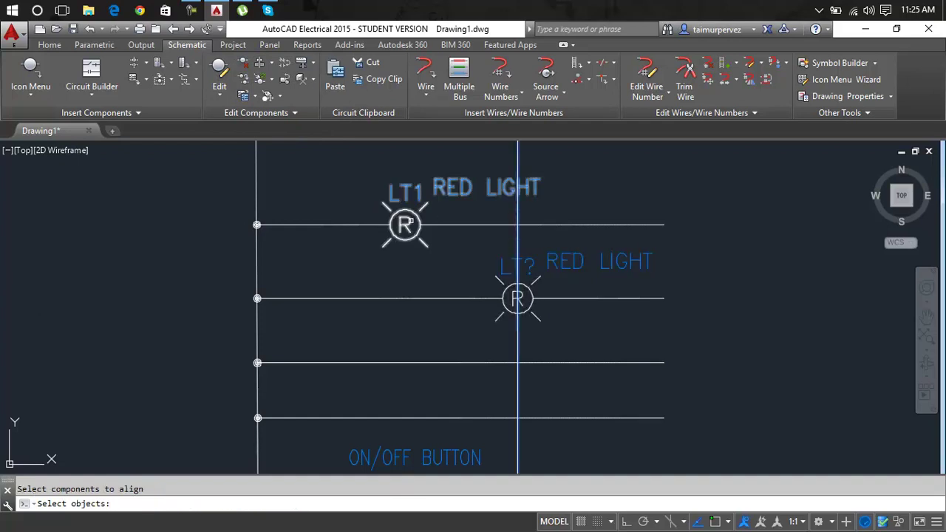
pyautogui.click(410, 223)
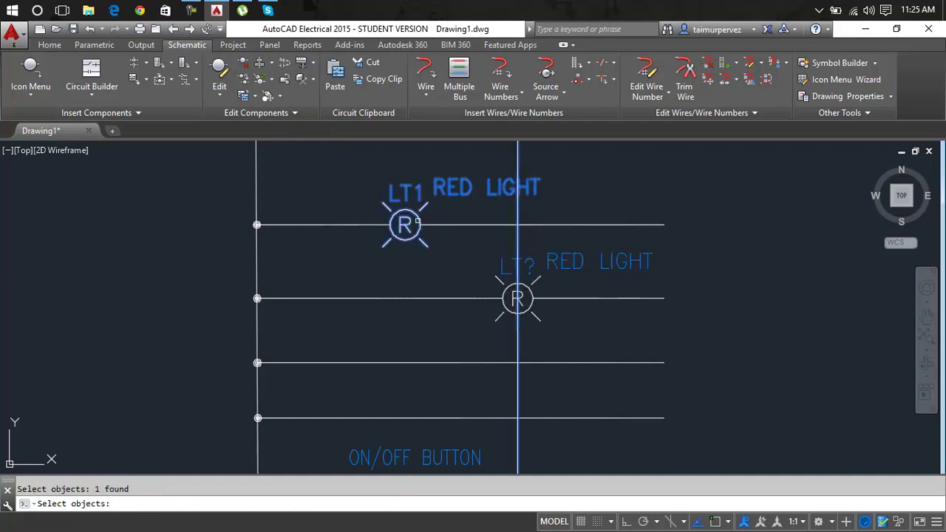
pyautogui.press('Return')
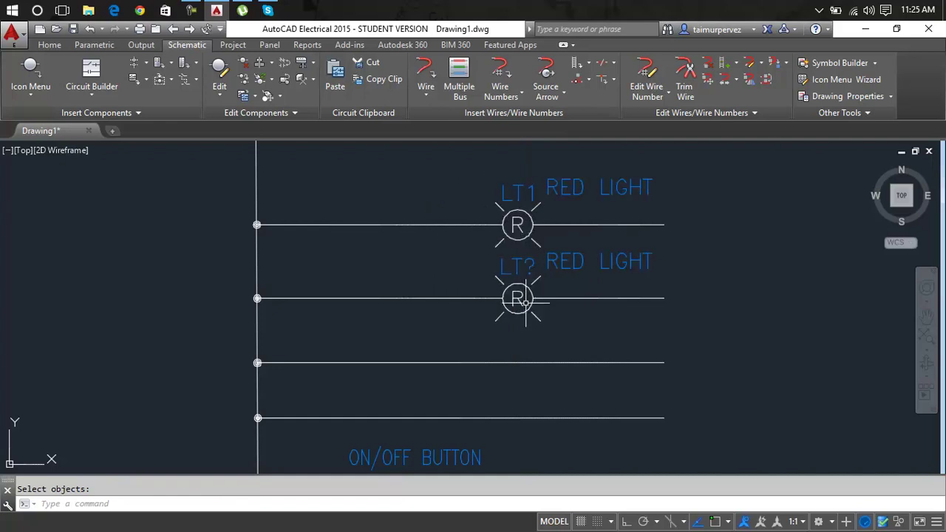
pyautogui.scroll(-4, 517, 301)
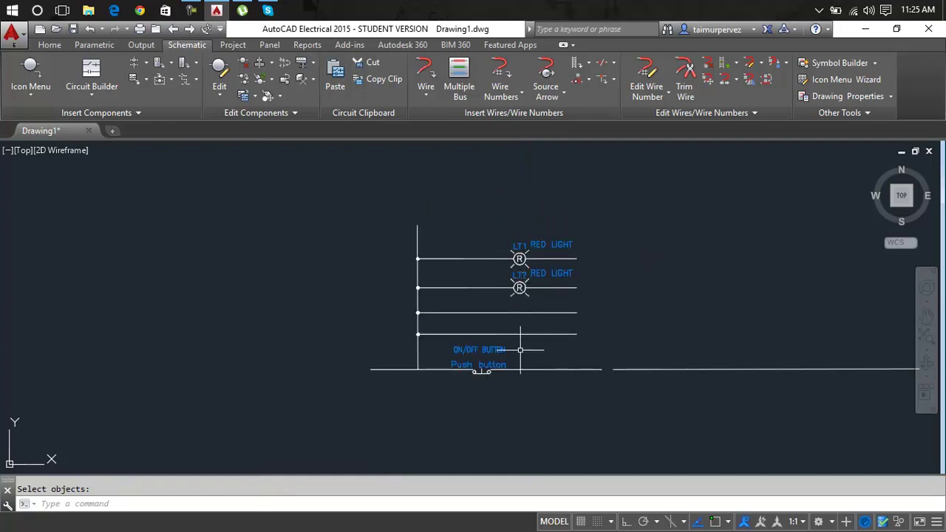
# Step: Move the LT? red light to the left end of the middle rung
pyautogui.scroll(6, 518, 278)
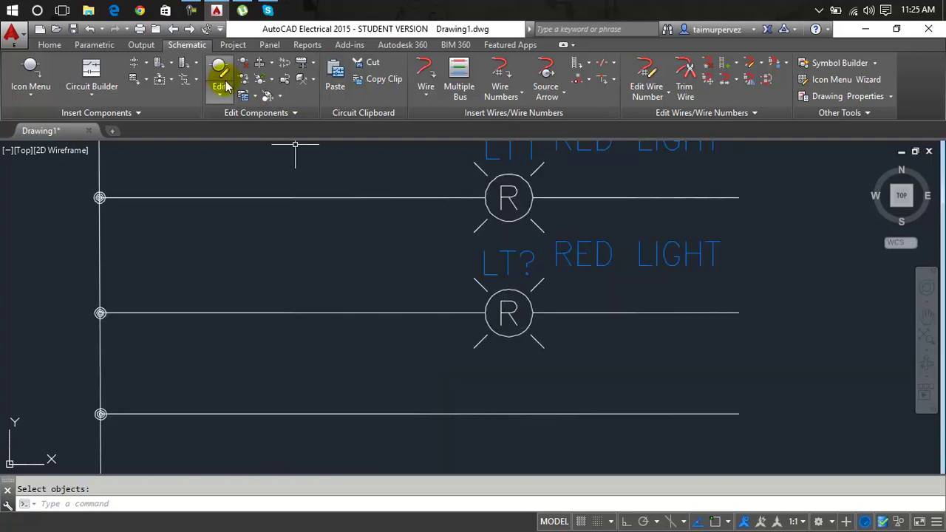
pyautogui.click(277, 65)
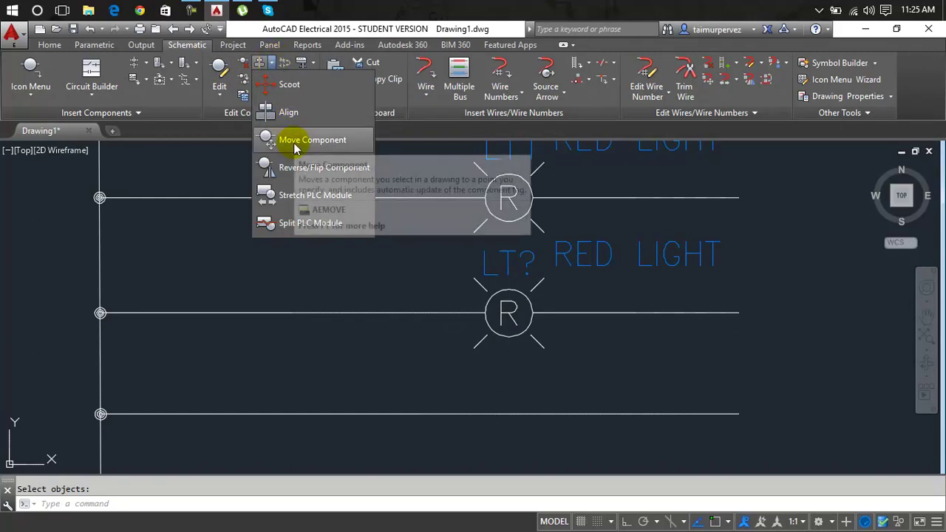
pyautogui.click(294, 140)
pyautogui.click(507, 310)
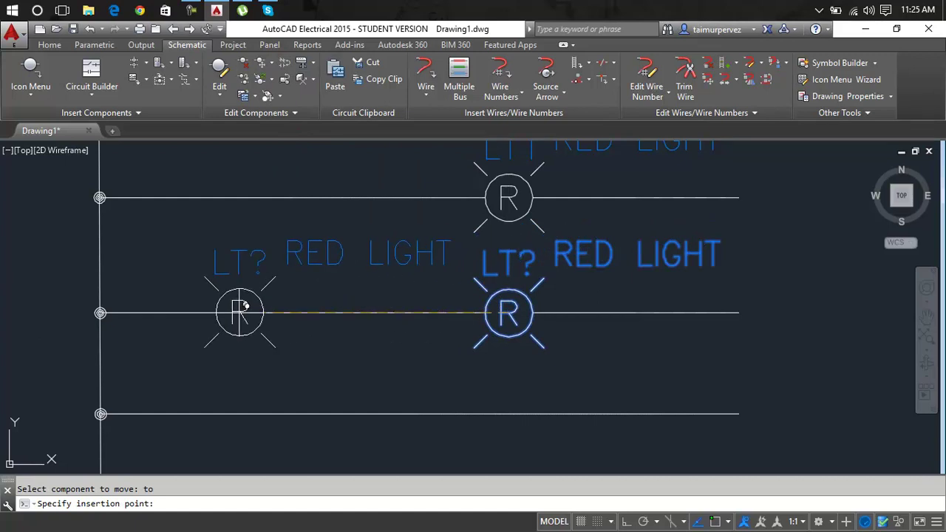
pyautogui.click(241, 309)
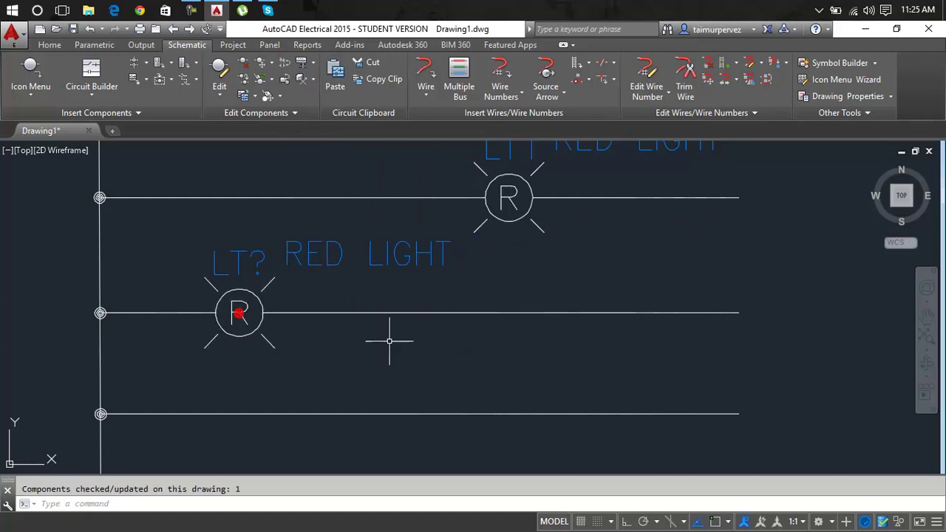
# Step: Align the LT? light directly beneath LT1 using LT1 as the reference
pyautogui.click(275, 81)
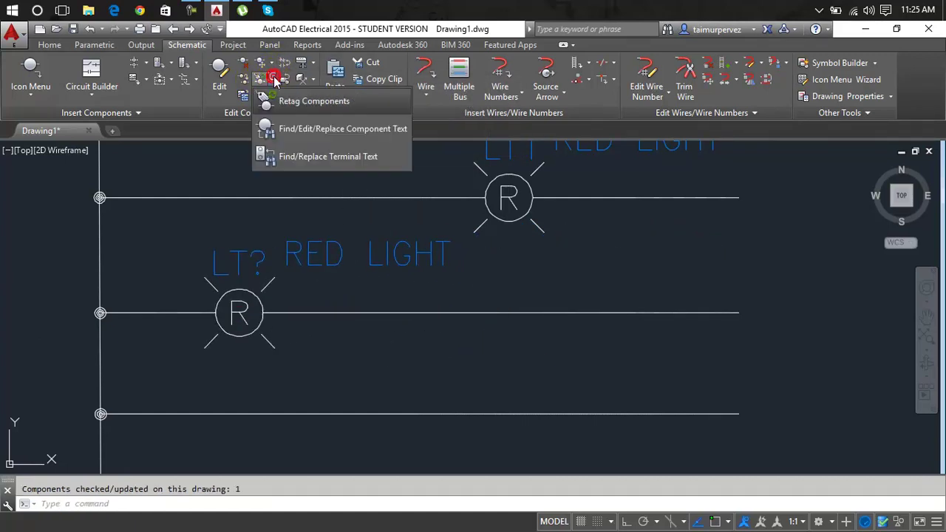
pyautogui.click(270, 62)
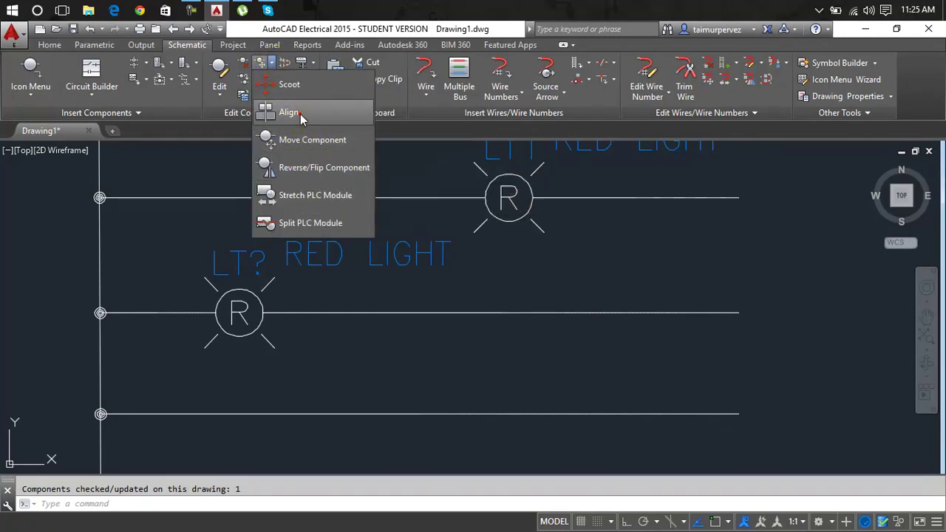
pyautogui.click(290, 112)
pyautogui.click(515, 220)
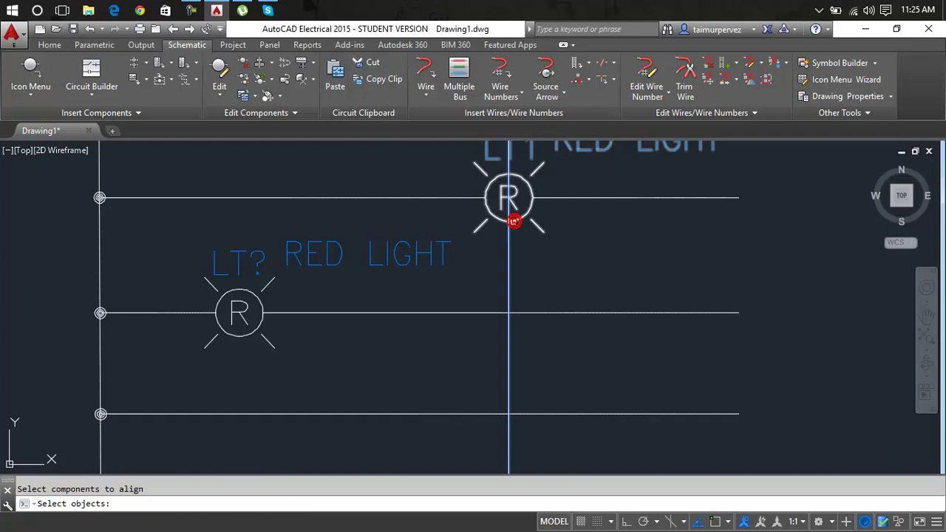
pyautogui.click(254, 296)
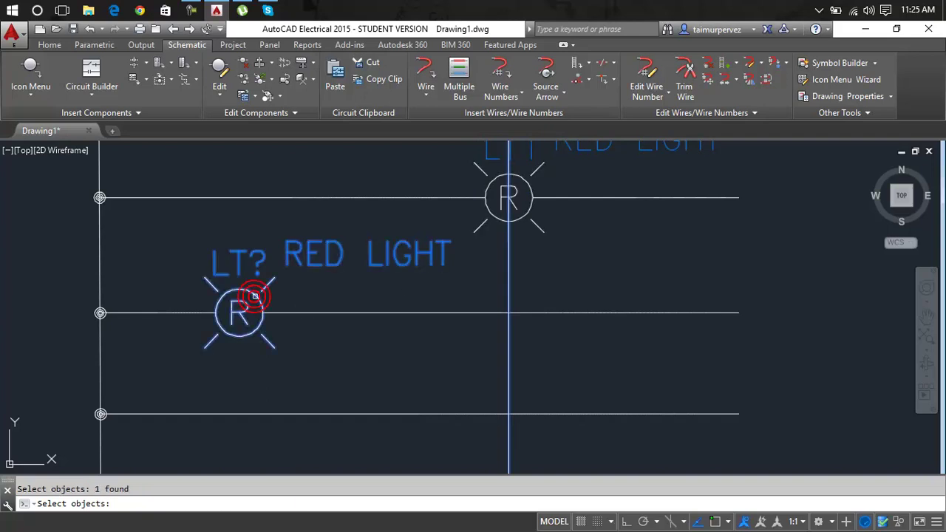
pyautogui.press('Return')
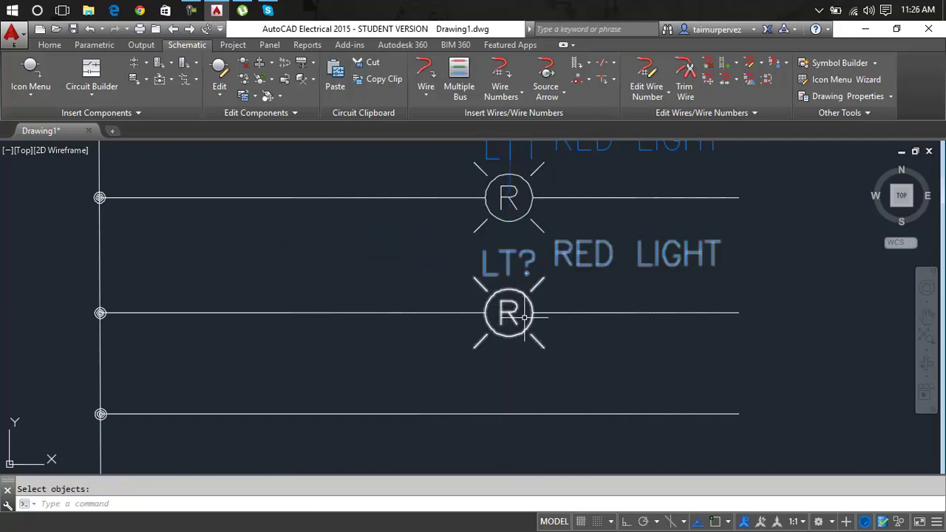
pyautogui.scroll(-2, 583, 277)
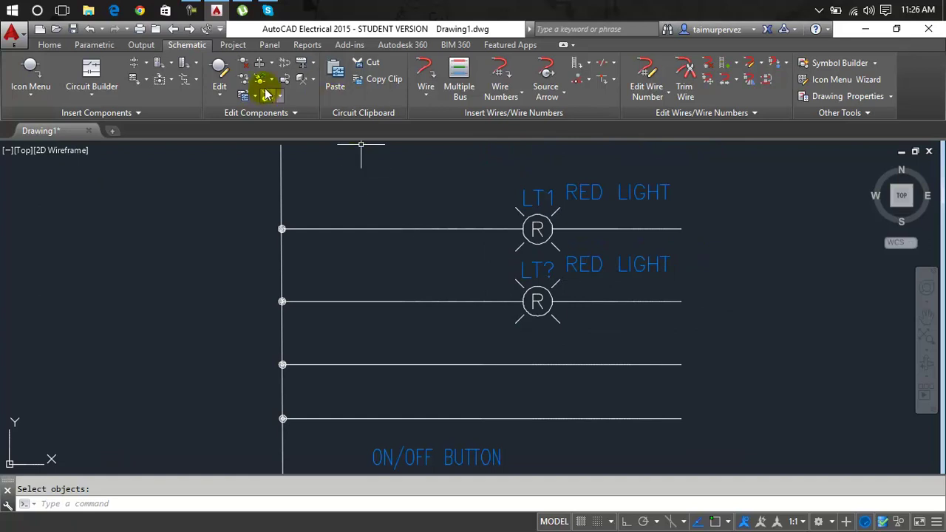
pyautogui.click(271, 66)
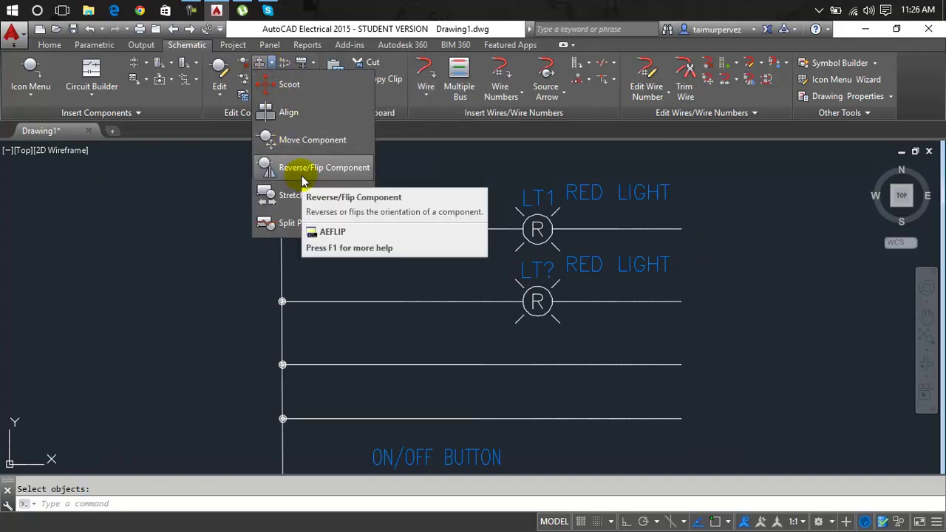
pyautogui.scroll(-3, 376, 301)
pyautogui.scroll(-2, 376, 301)
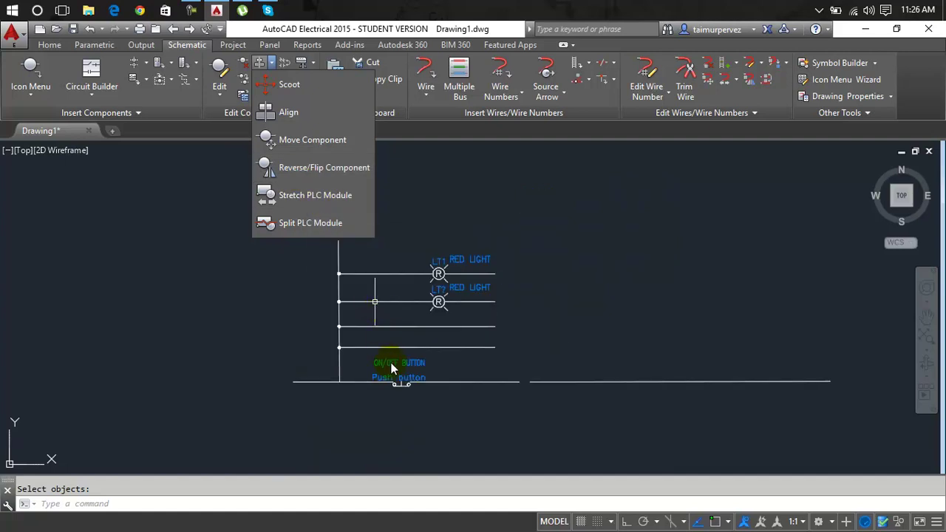
pyautogui.scroll(2, 391, 369)
pyautogui.scroll(2, 391, 370)
pyautogui.scroll(2, 392, 370)
pyautogui.moveTo(359, 314)
pyautogui.mouseDown(button='middle')
pyautogui.moveTo(354, 275)
pyautogui.moveTo(329, 274)
pyautogui.mouseUp(button='middle')
pyautogui.scroll(-2, 346, 275)
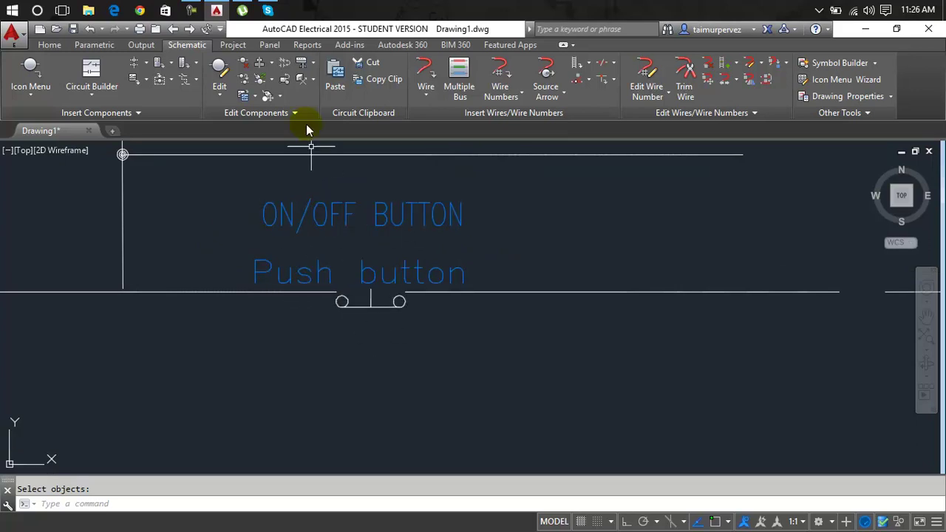
pyautogui.click(274, 65)
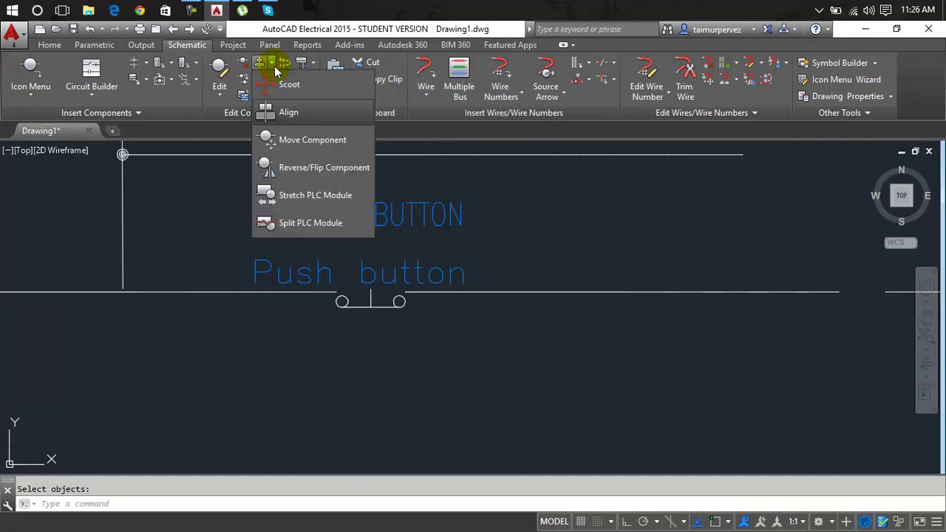
pyautogui.click(298, 175)
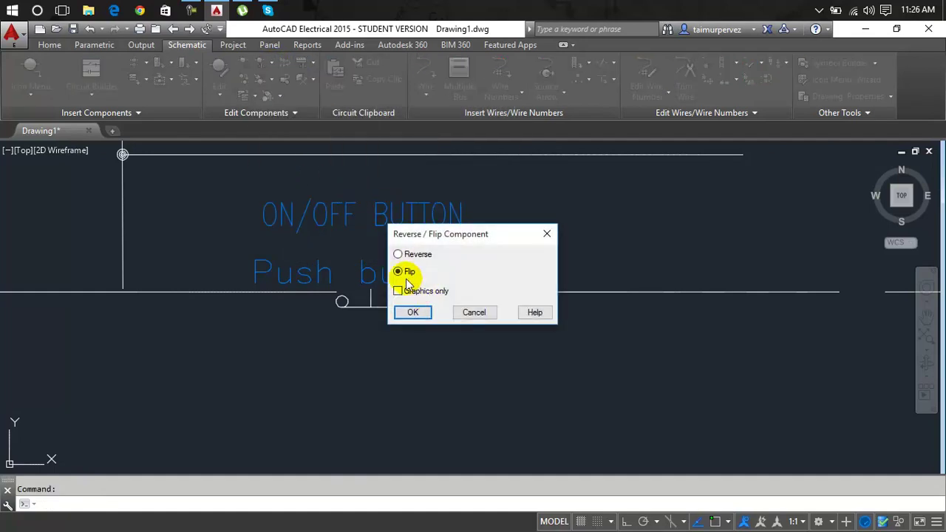
pyautogui.click(413, 312)
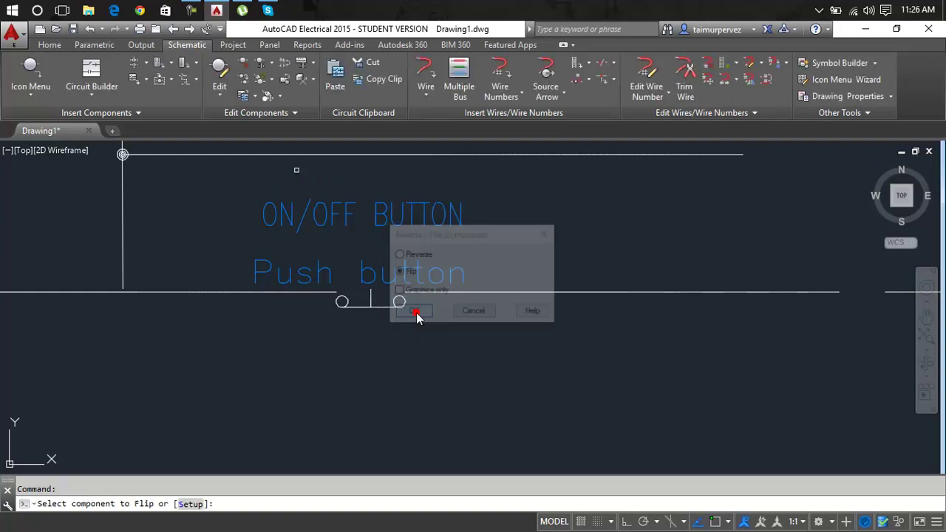
pyautogui.click(381, 284)
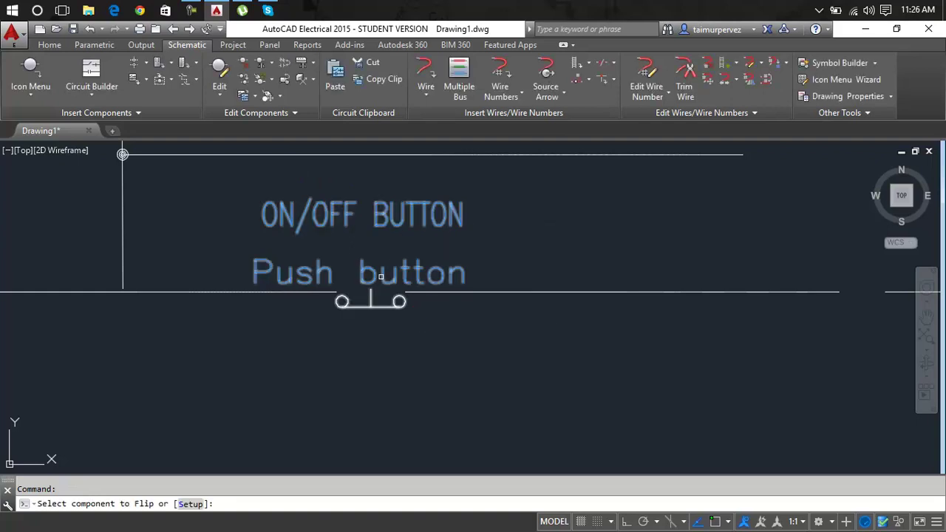
pyautogui.click(380, 278)
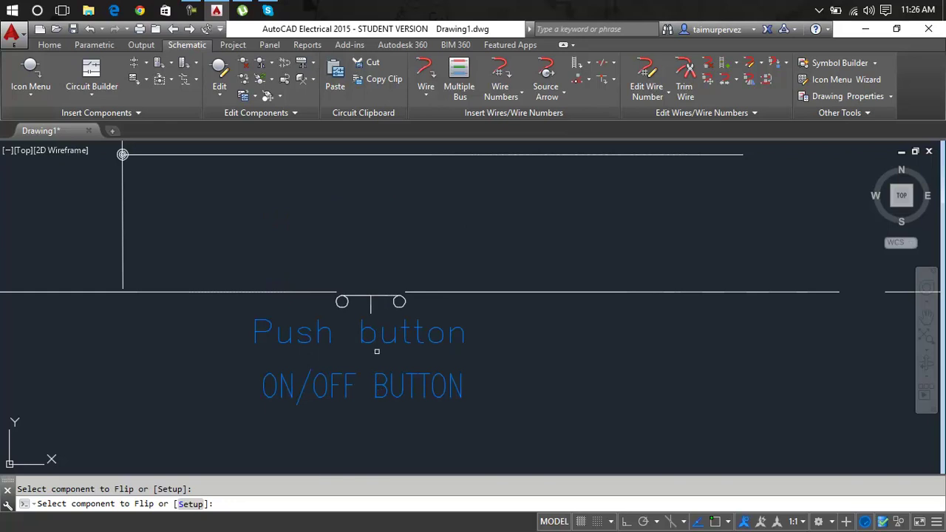
pyautogui.click(376, 295)
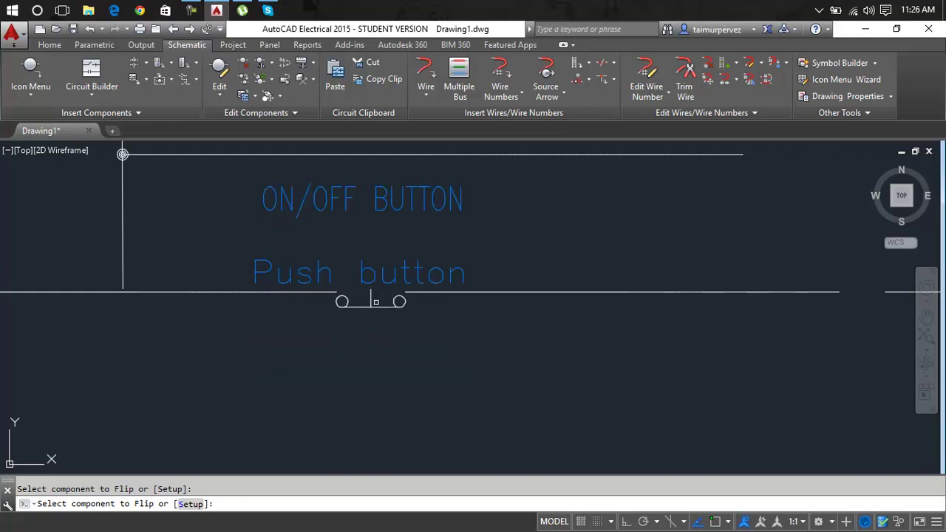
pyautogui.click(375, 303)
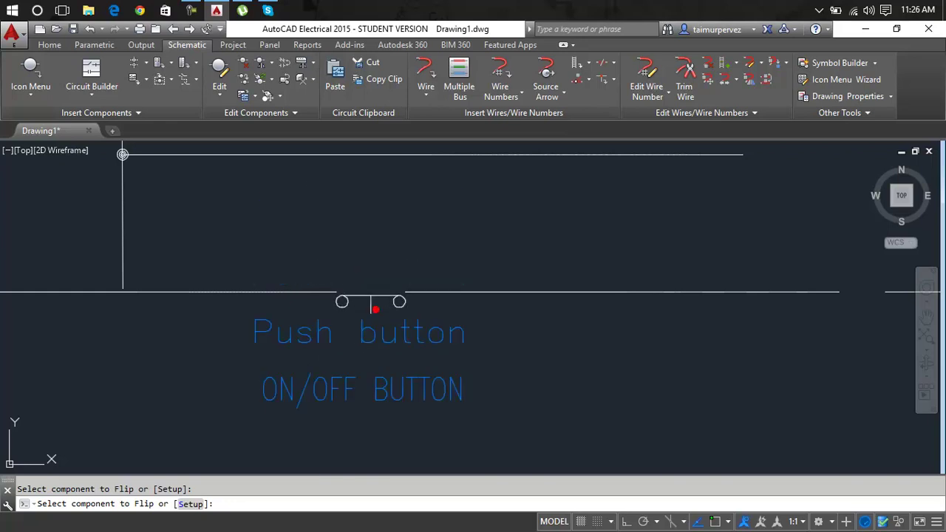
pyautogui.rightClick(475, 334)
pyautogui.click(497, 341)
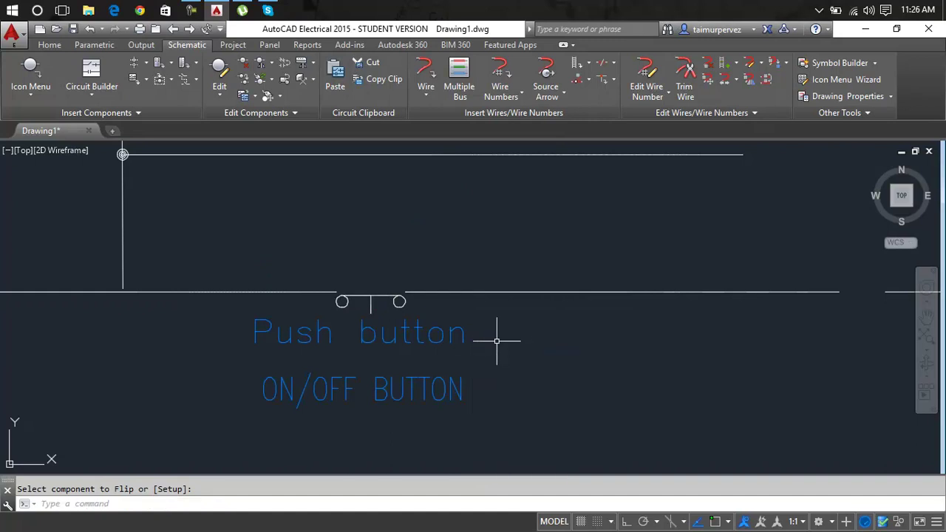
pyautogui.hotkey('ctrl', 'z')
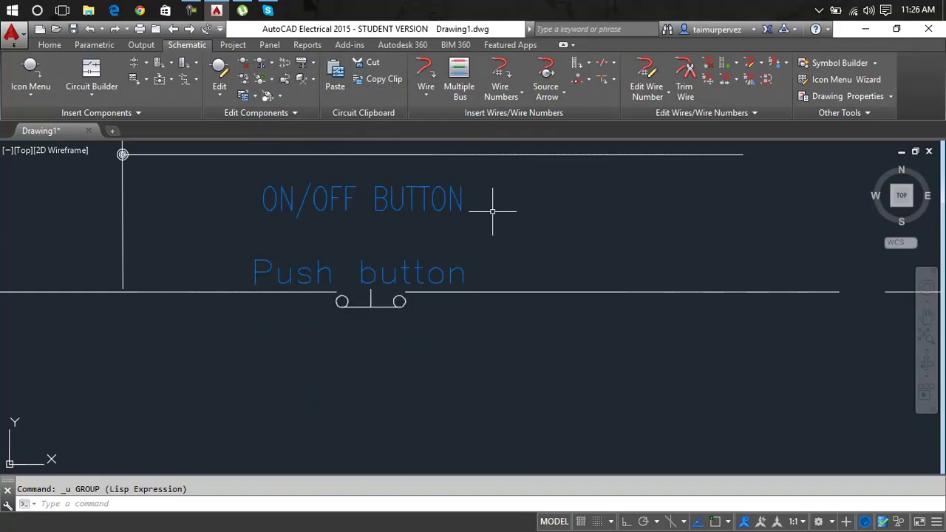
# Step: Bring the whole ladder with its red lights into view
pyautogui.click(272, 80)
pyautogui.click(272, 80)
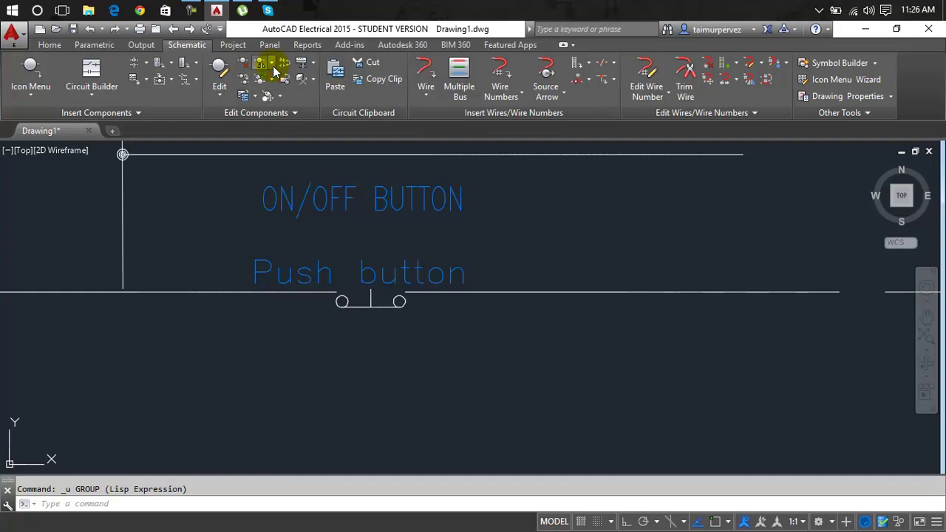
pyautogui.click(272, 66)
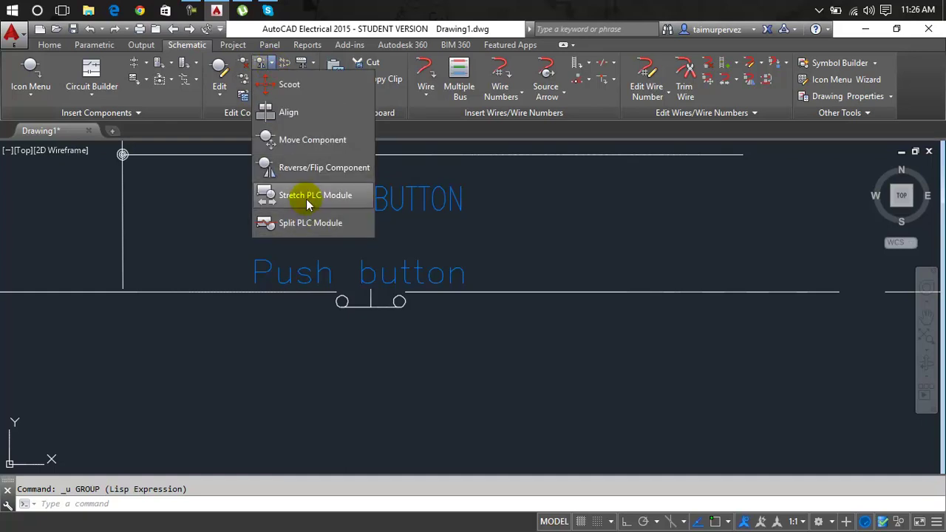
pyautogui.scroll(-5, 537, 184)
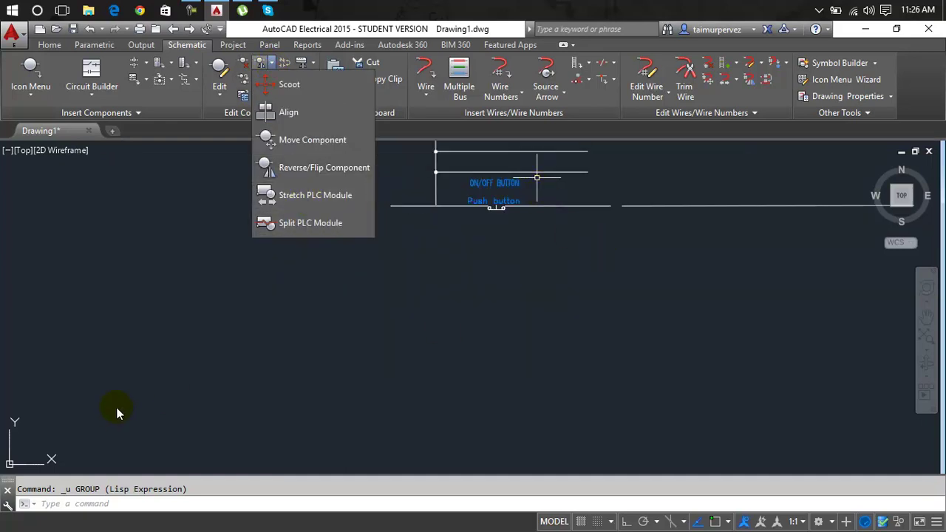
pyautogui.click(316, 242)
pyautogui.scroll(-2, 455, 227)
pyautogui.moveTo(468, 235); pyautogui.dragTo(129, 345, button='middle')
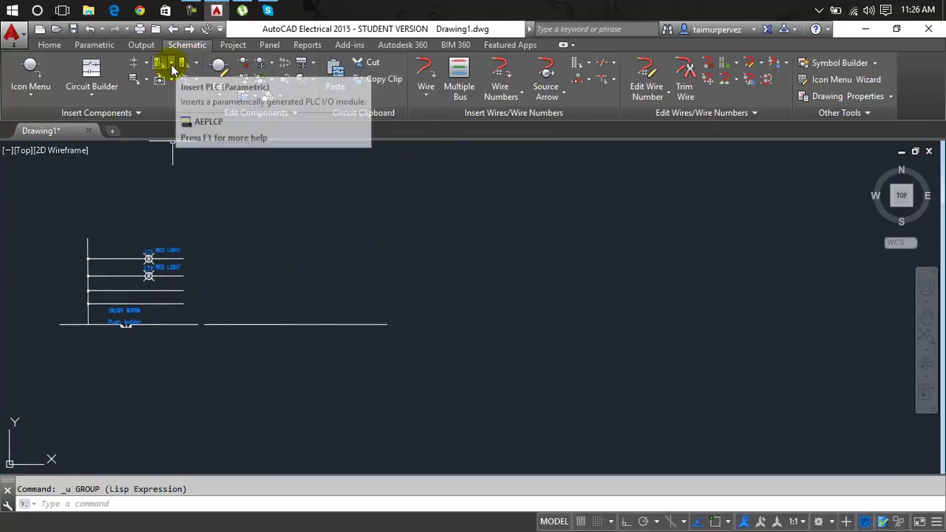
# Step: Try inserting a 1SBP 26 0011 R 1001 PLC module, then cancel its placement
pyautogui.click(157, 63)
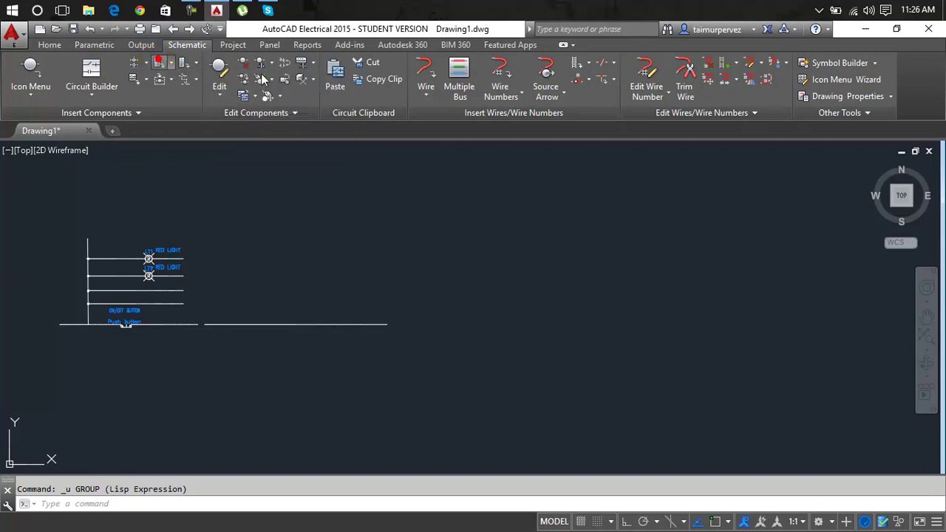
pyautogui.click(380, 199)
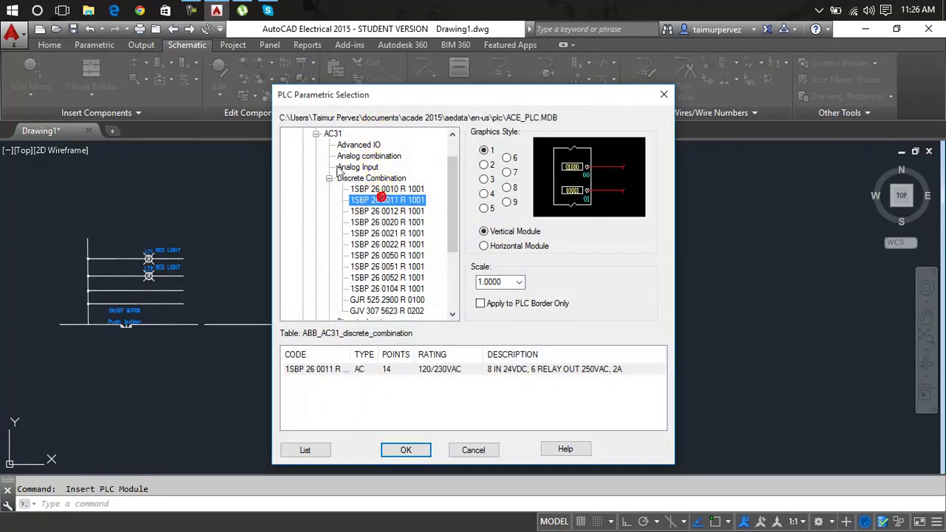
pyautogui.click(416, 449)
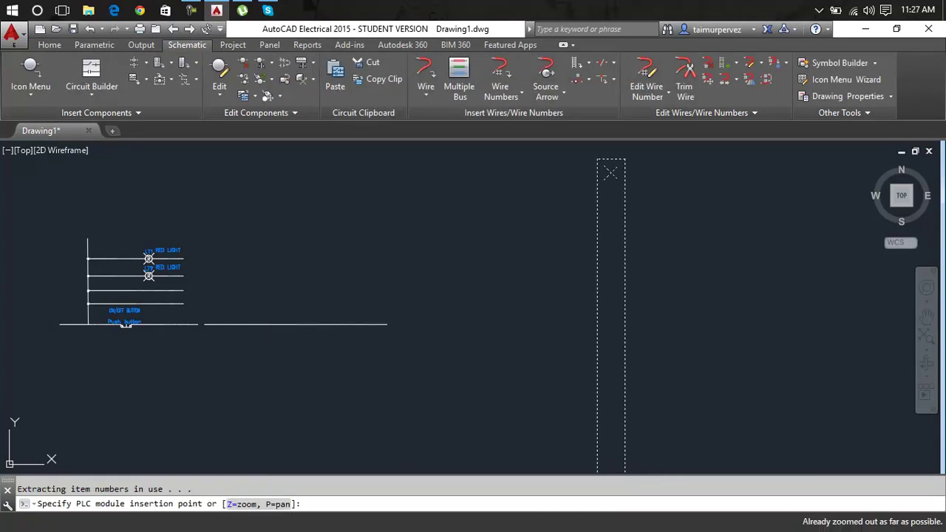
pyautogui.press('Escape')
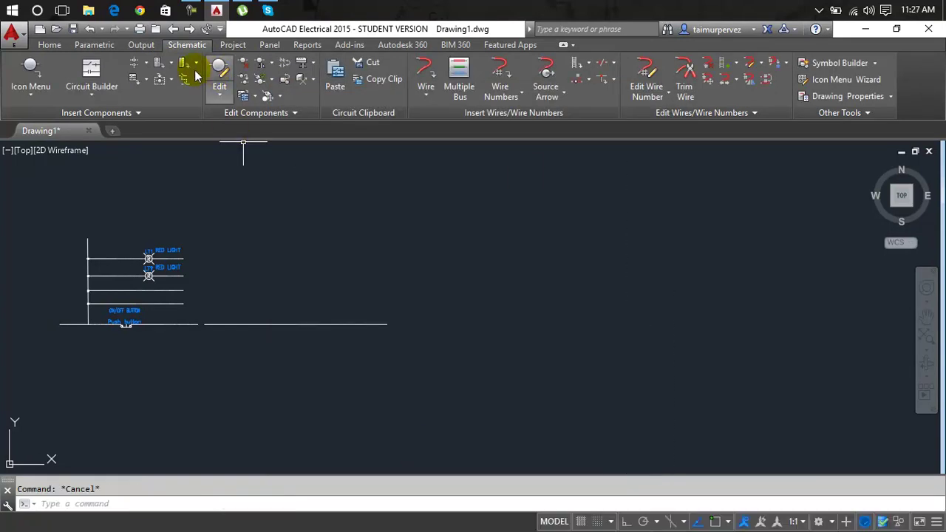
# Step: Insert a full-unit AB 1761-L32AWA PLC module right of the ladder, accepting its settings
pyautogui.click(170, 63)
pyautogui.click(174, 114)
pyautogui.click(402, 182)
pyautogui.click(405, 245)
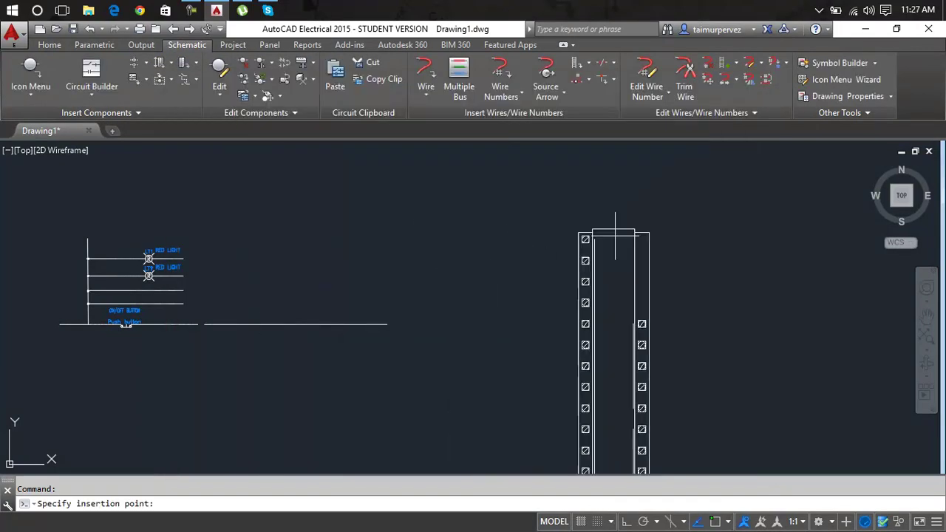
pyautogui.scroll(-4, 591, 258)
pyautogui.click(494, 238)
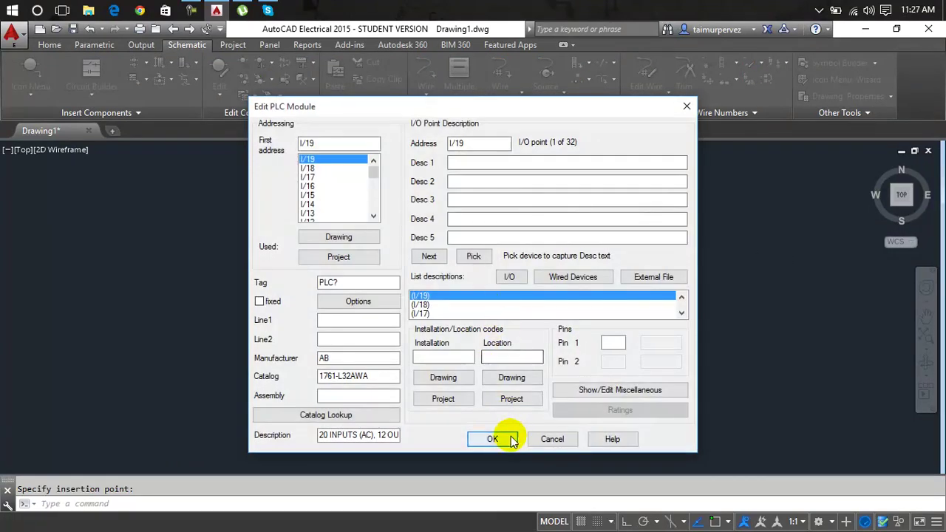
pyautogui.click(492, 439)
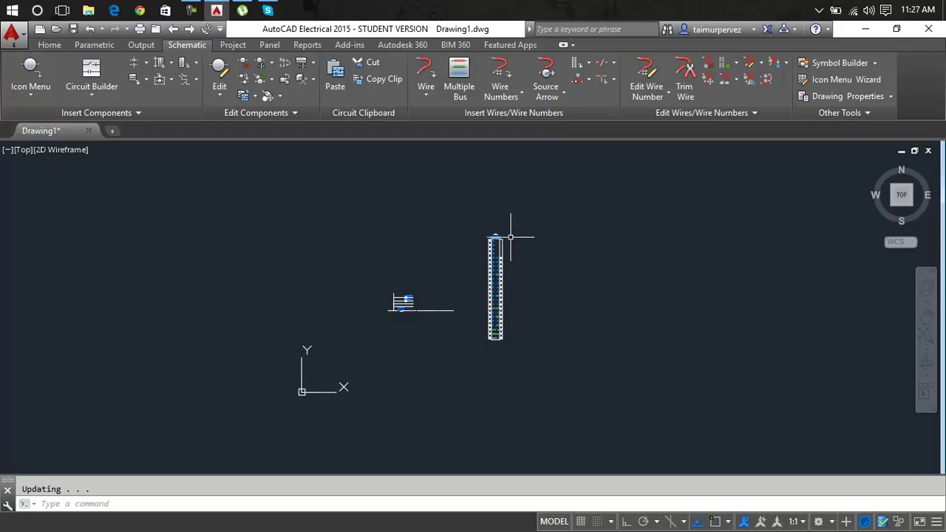
pyautogui.scroll(3, 498, 229)
pyautogui.scroll(3, 378, 245)
pyautogui.scroll(3, 347, 244)
pyautogui.scroll(3, 363, 280)
pyautogui.scroll(-5, 363, 281)
pyautogui.moveTo(380, 253)
pyautogui.mouseDown(button='middle')
pyautogui.moveTo(500, 253)
pyautogui.moveTo(526, 213)
pyautogui.moveTo(481, 270)
pyautogui.mouseUp(button='middle')
pyautogui.scroll(3, 504, 201)
pyautogui.scroll(3, 481, 296)
pyautogui.scroll(-3, 481, 274)
pyautogui.scroll(-2, 481, 264)
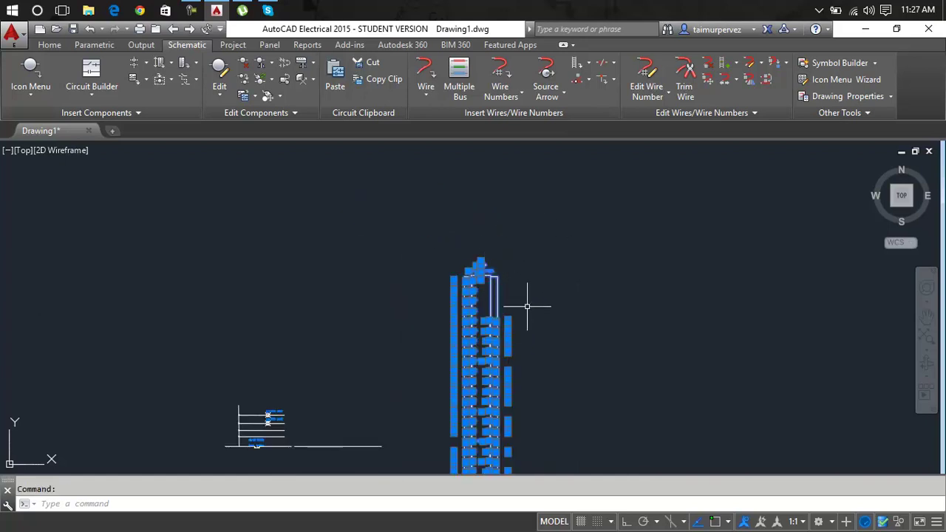
pyautogui.press('Escape')
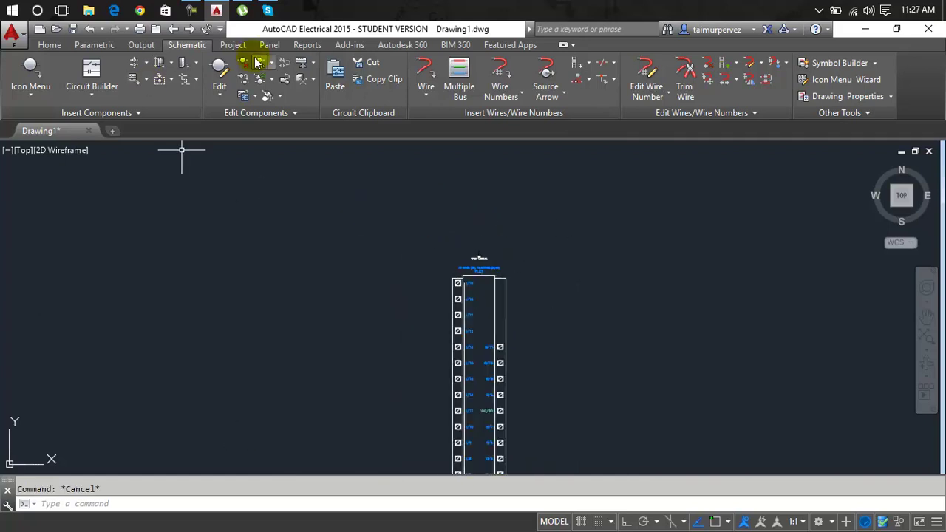
pyautogui.click(270, 63)
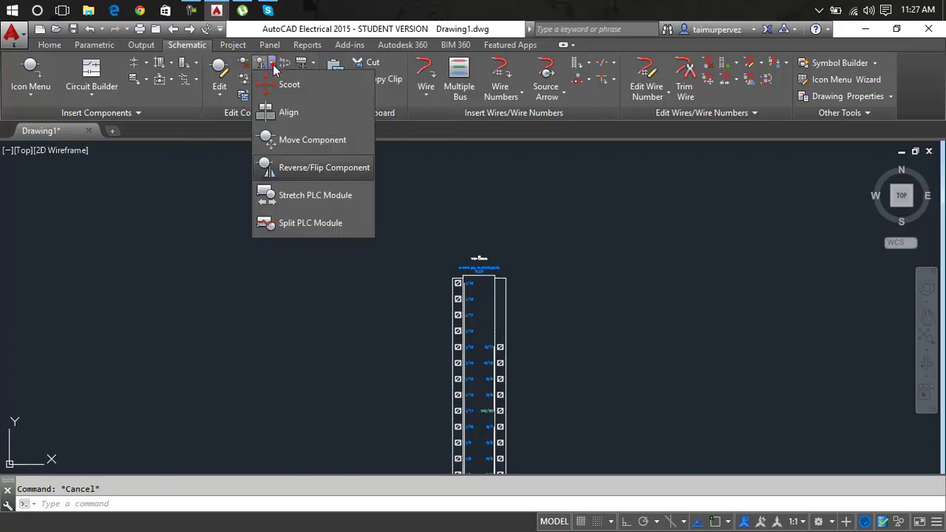
pyautogui.click(292, 196)
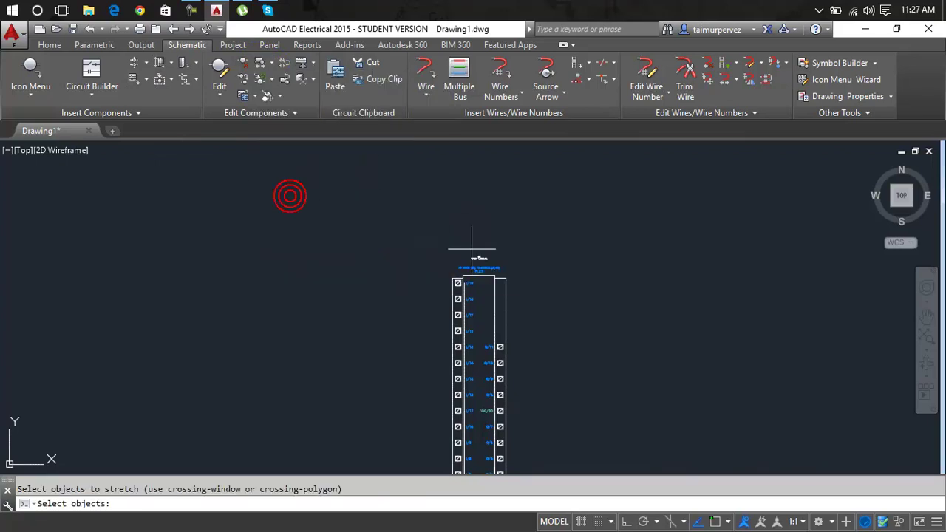
pyautogui.scroll(-3, 517, 295)
pyautogui.moveTo(513, 296)
pyautogui.mouseDown(button='middle')
pyautogui.moveTo(477, 173)
pyautogui.moveTo(487, 217)
pyautogui.mouseUp(button='middle')
pyautogui.click(469, 208)
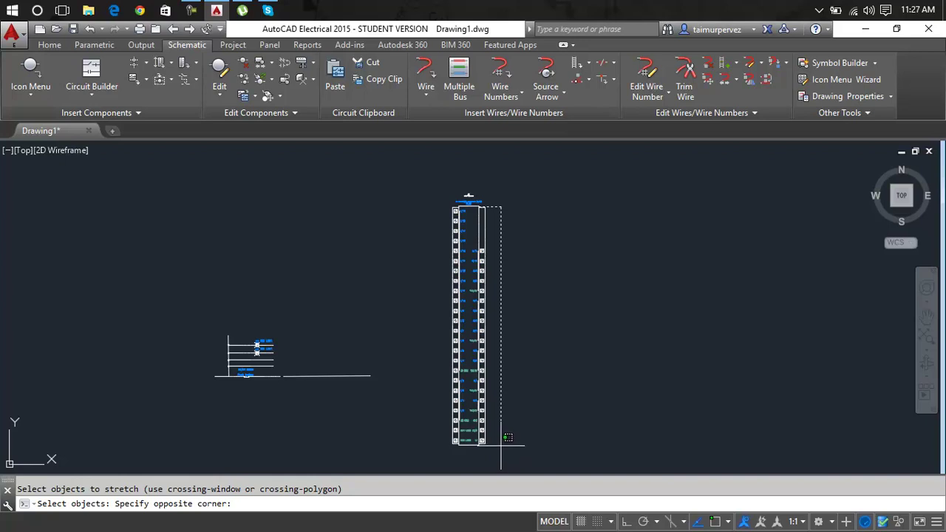
pyautogui.click(501, 444)
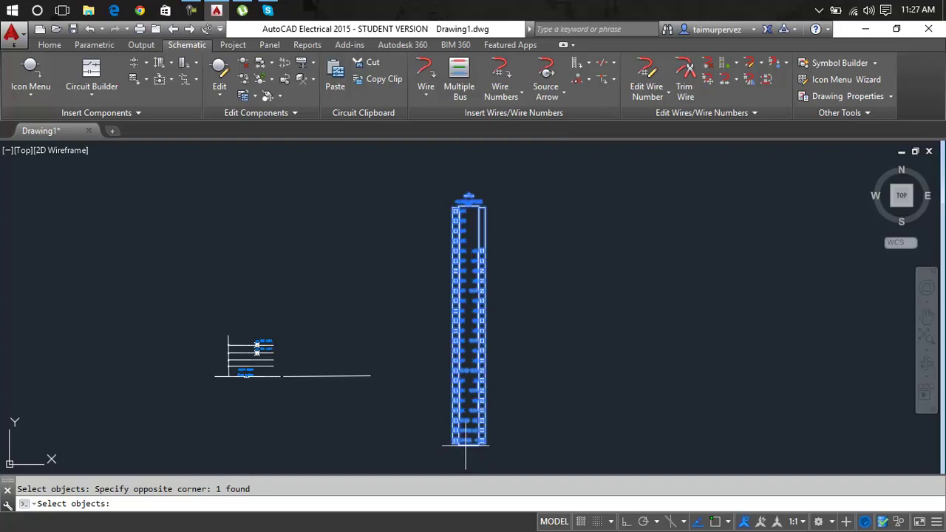
pyautogui.click(466, 445)
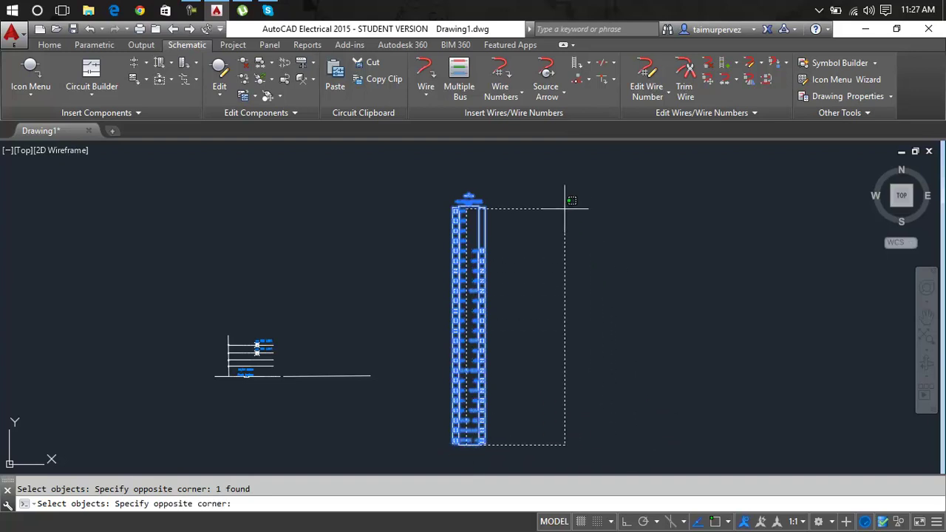
pyautogui.click(548, 190)
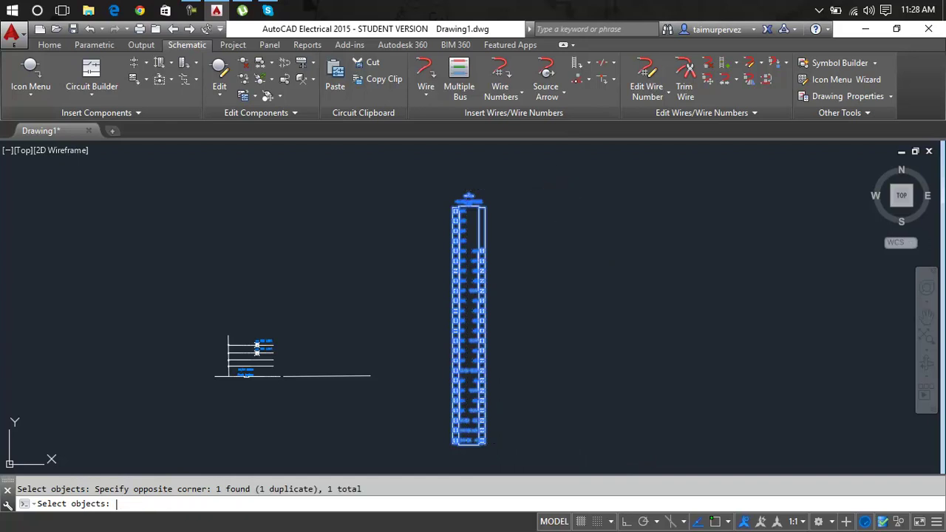
pyautogui.press('Return')
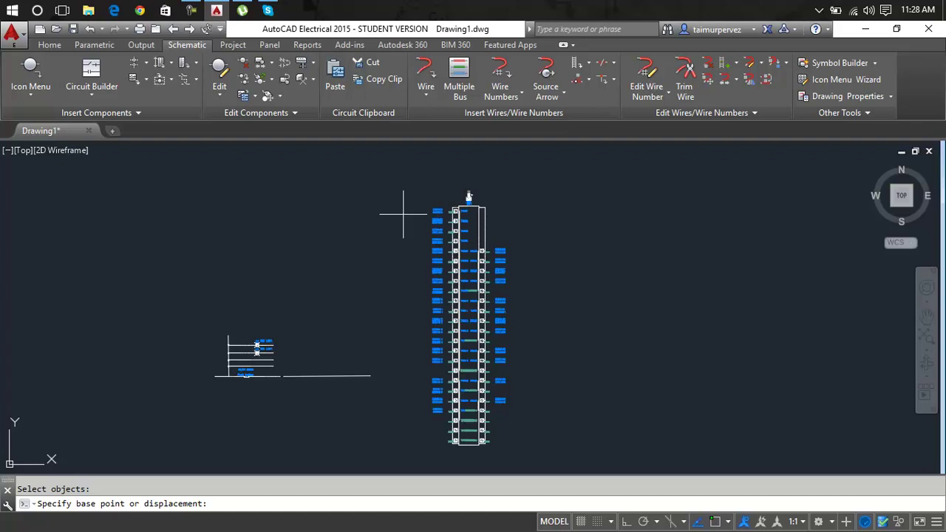
pyautogui.scroll(5, 481, 205)
pyautogui.scroll(1, 481, 204)
pyautogui.scroll(2, 711, 211)
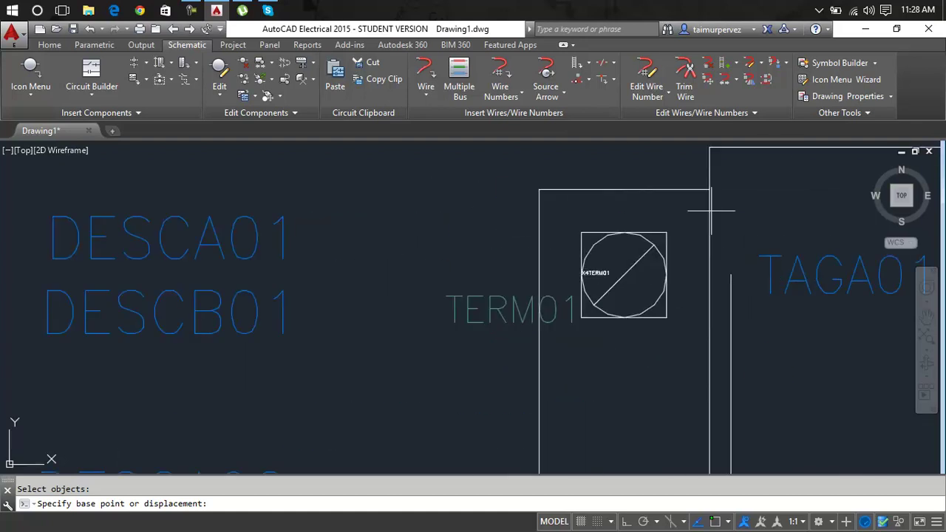
pyautogui.scroll(-5, 711, 210)
pyautogui.moveTo(711, 211); pyautogui.dragTo(347, 178, button='middle')
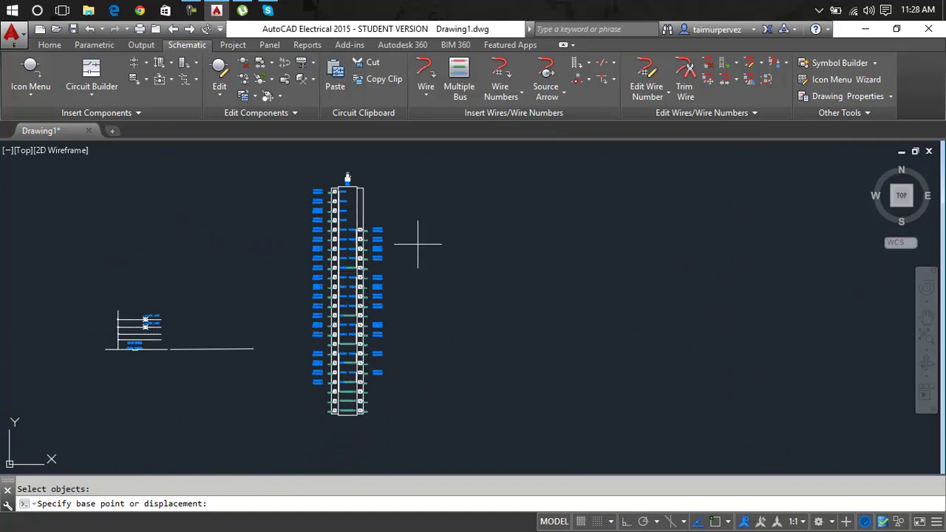
pyautogui.press('Return')
pyautogui.press('Escape')
pyautogui.moveTo(425, 220)
pyautogui.mouseDown(button='middle')
pyautogui.moveTo(470, 281)
pyautogui.moveTo(419, 200)
pyautogui.mouseUp(button='middle')
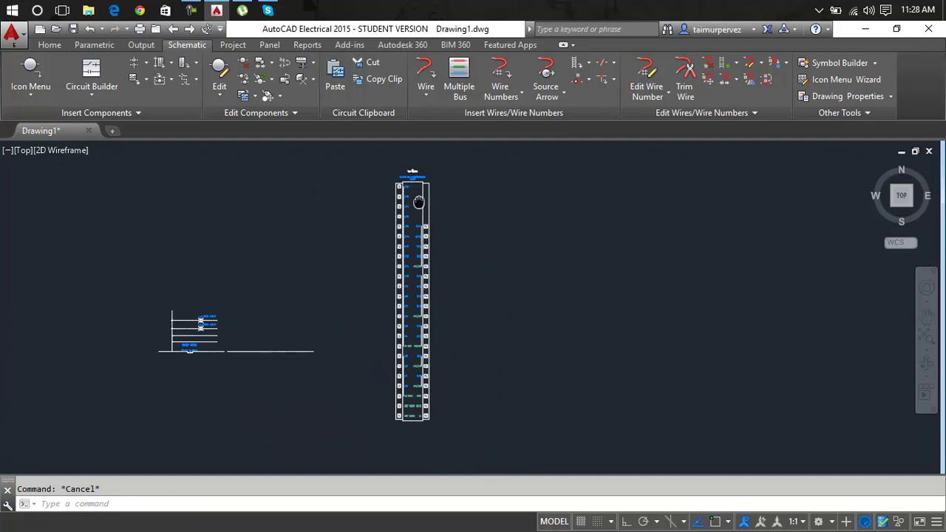
pyautogui.click(273, 83)
pyautogui.click(270, 68)
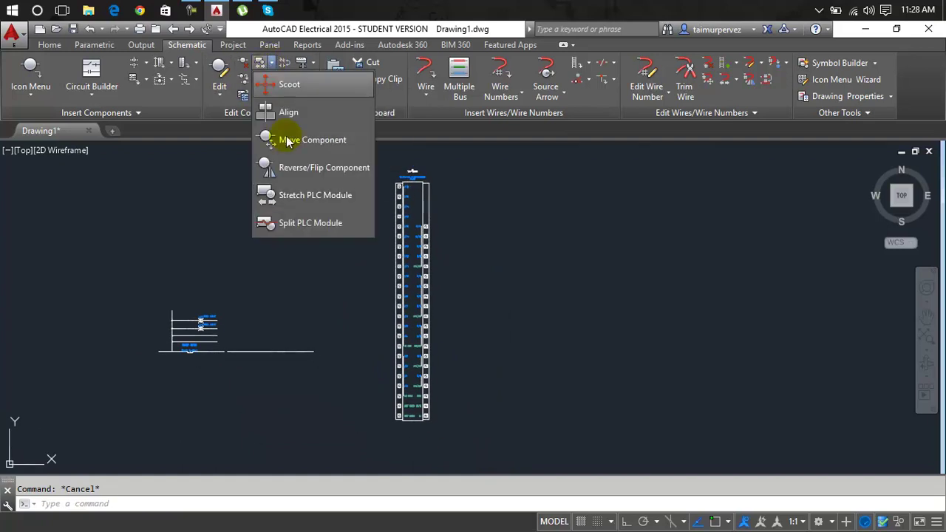
pyautogui.click(296, 193)
pyautogui.scroll(4, 423, 199)
pyautogui.moveTo(423, 200); pyautogui.dragTo(422, 305, button='middle')
pyautogui.scroll(5, 378, 273)
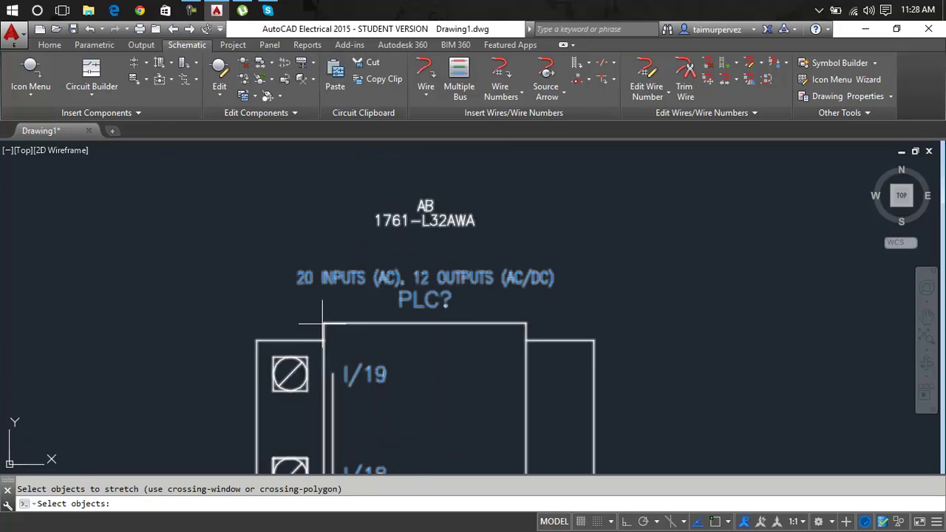
pyautogui.click(322, 323)
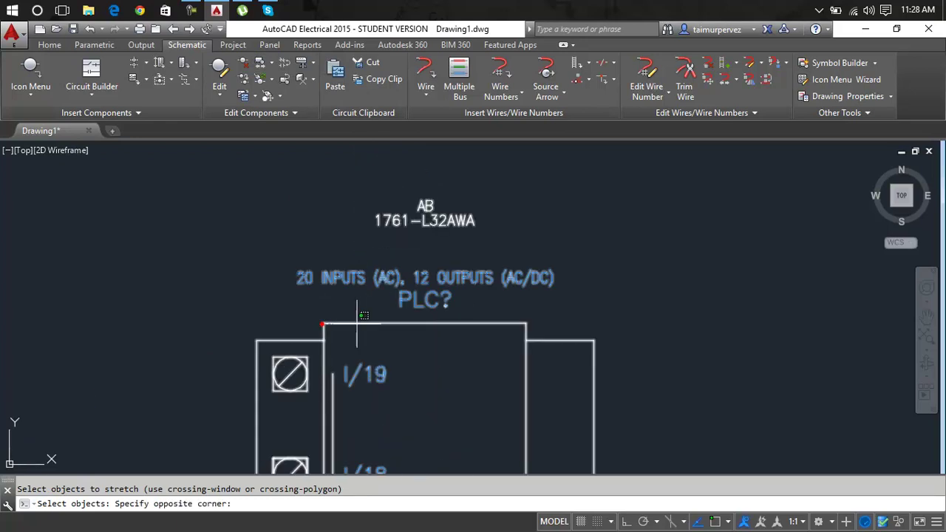
pyautogui.click(525, 180)
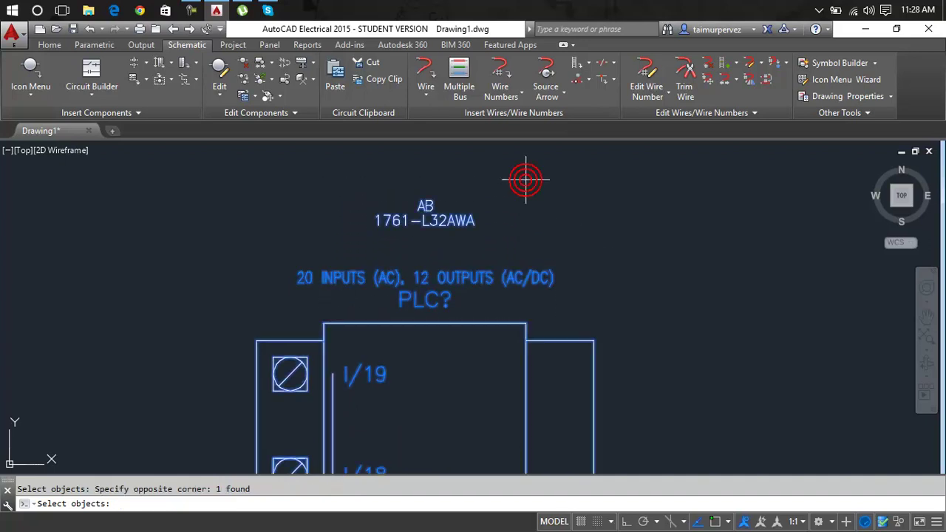
pyautogui.press('Return')
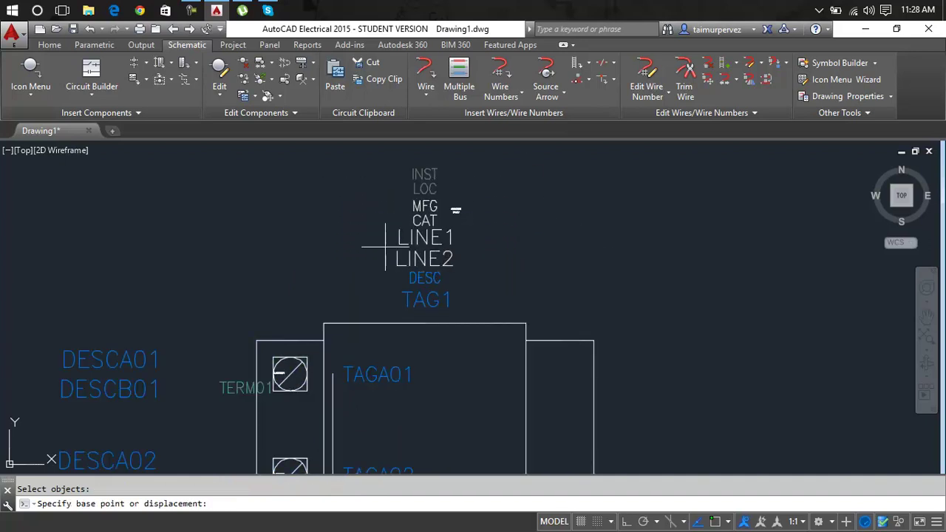
pyautogui.scroll(-5, 385, 246)
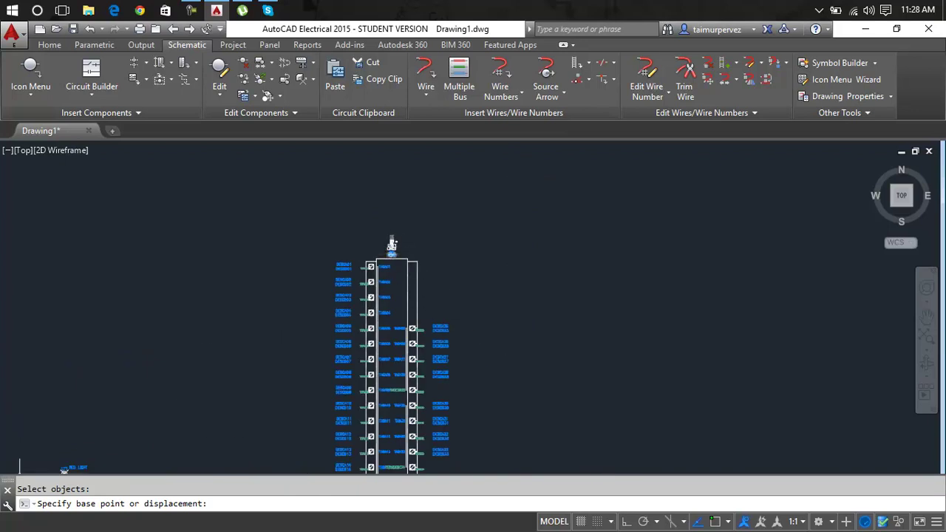
pyautogui.scroll(5, 397, 239)
pyautogui.scroll(-5, 397, 238)
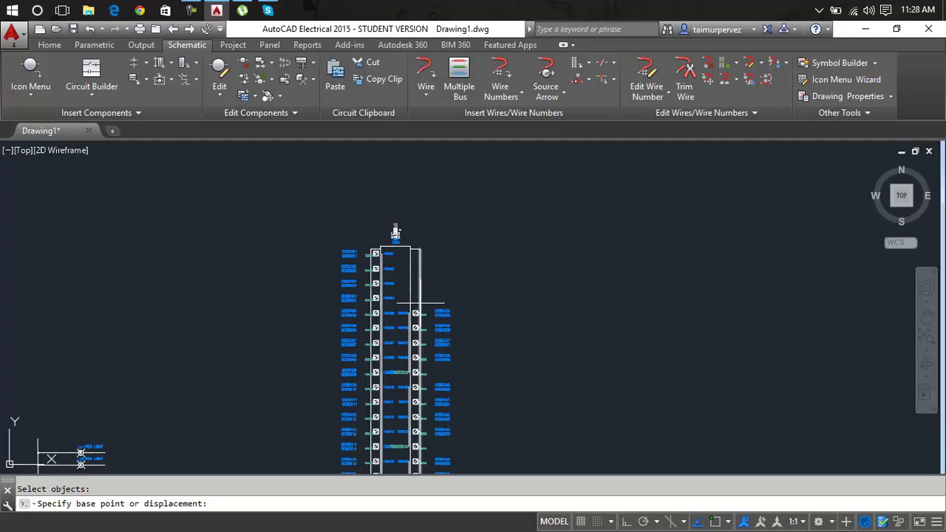
pyautogui.click(419, 303)
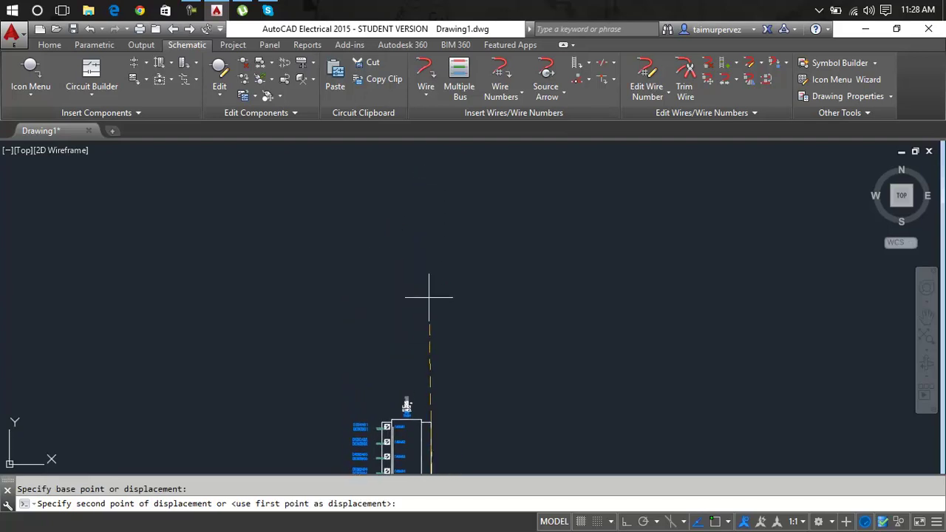
pyautogui.click(428, 251)
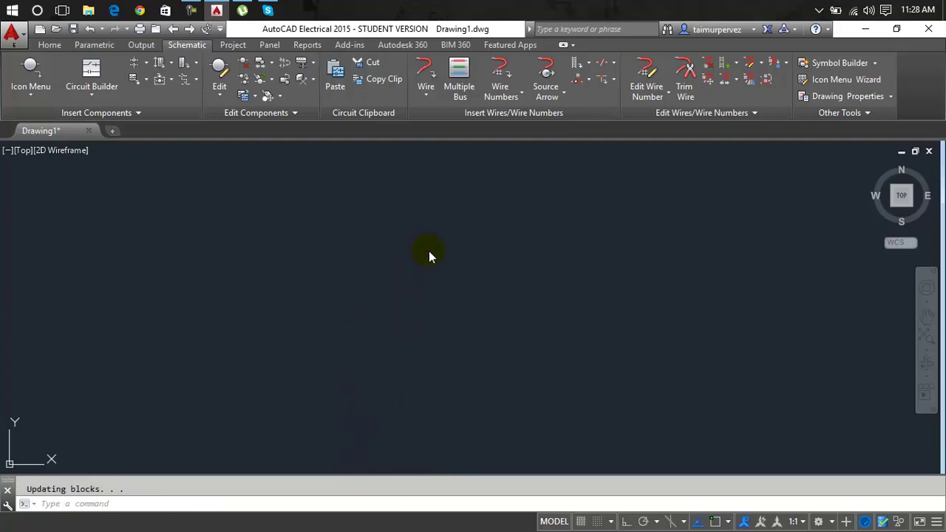
pyautogui.write('s')
pyautogui.press('Return')
pyautogui.scroll(-2, 415, 327)
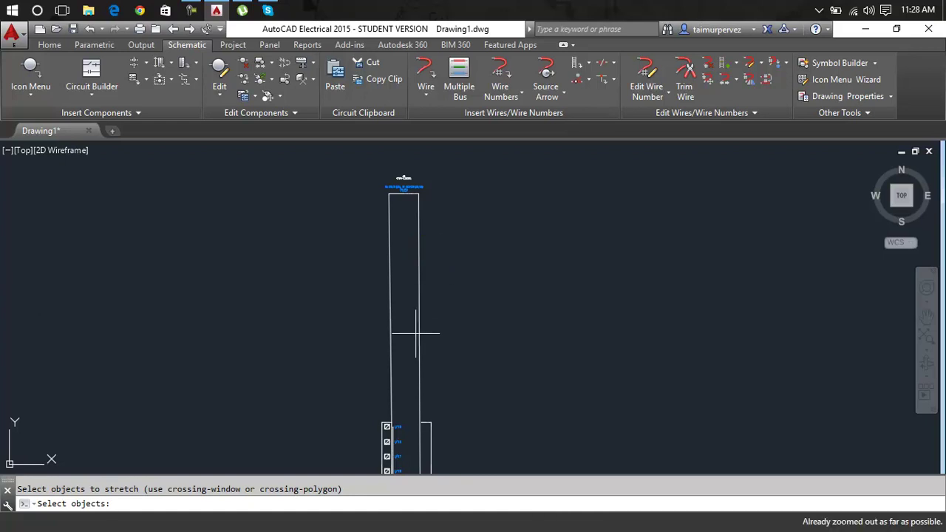
pyautogui.press('Escape')
pyautogui.moveTo(420, 232); pyautogui.dragTo(457, 195, button='middle')
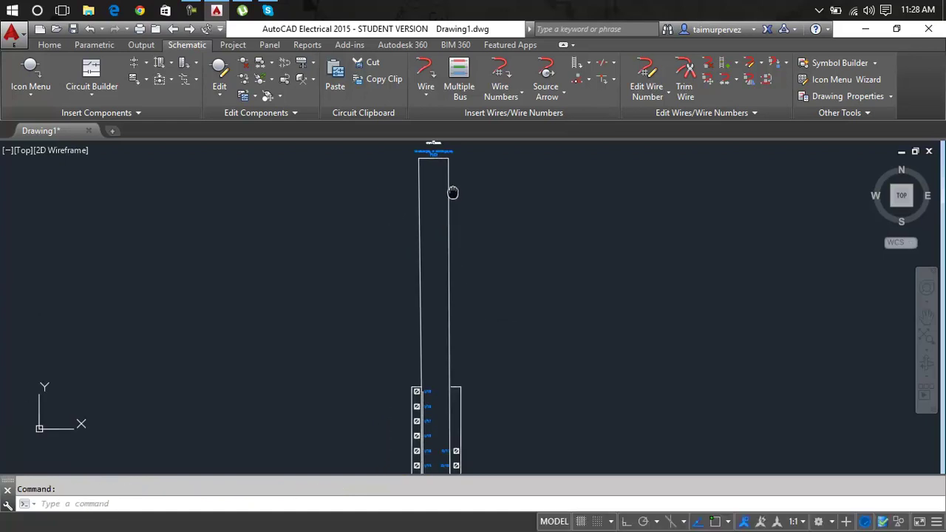
pyautogui.scroll(-2, 472, 304)
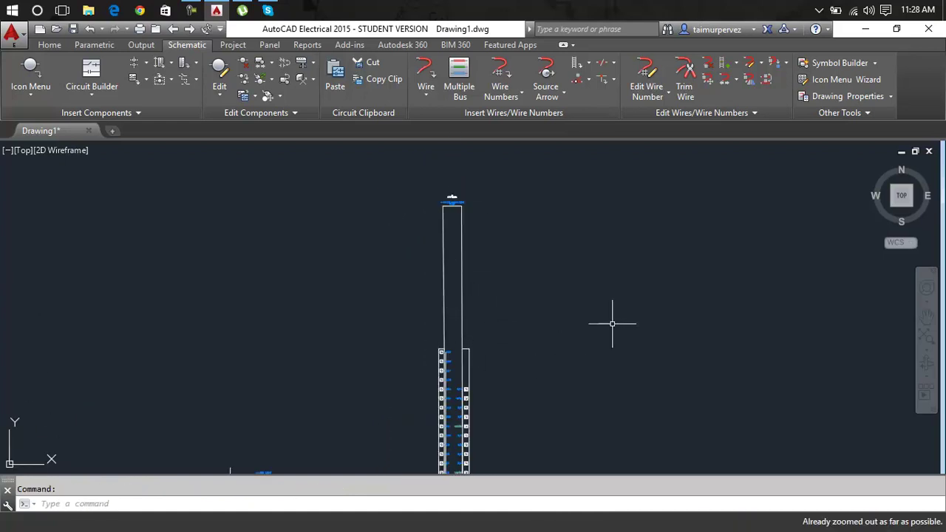
pyautogui.scroll(1, 612, 321)
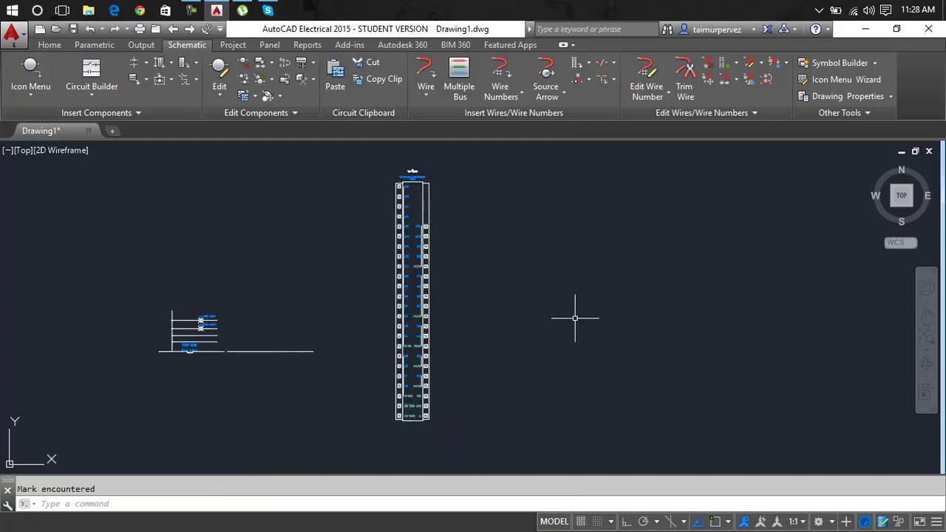
pyautogui.scroll(2, 431, 221)
pyautogui.scroll(2, 431, 222)
pyautogui.moveTo(430, 253); pyautogui.dragTo(429, 279, button='middle')
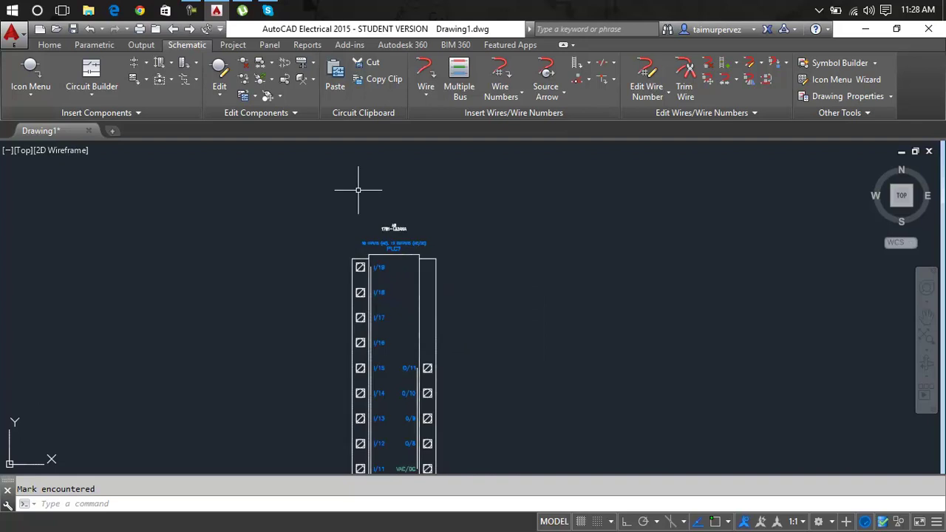
pyautogui.click(271, 62)
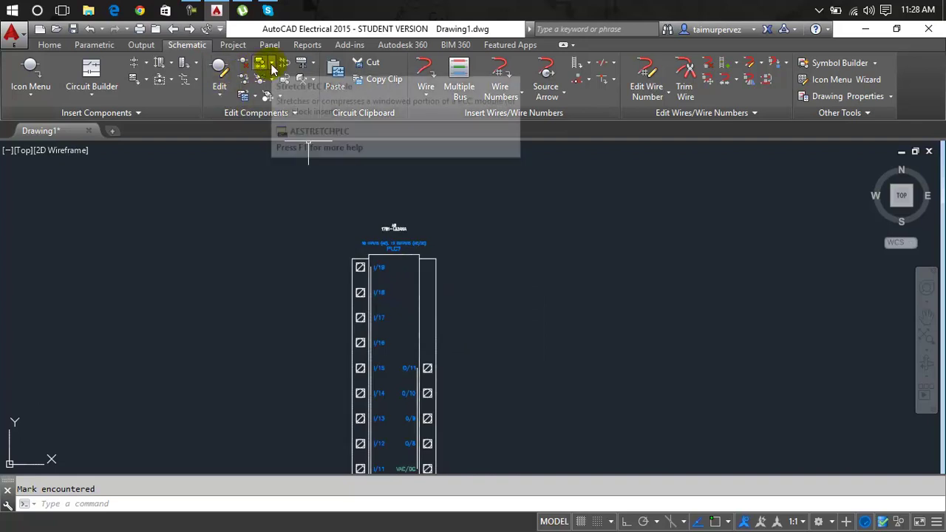
pyautogui.click(292, 195)
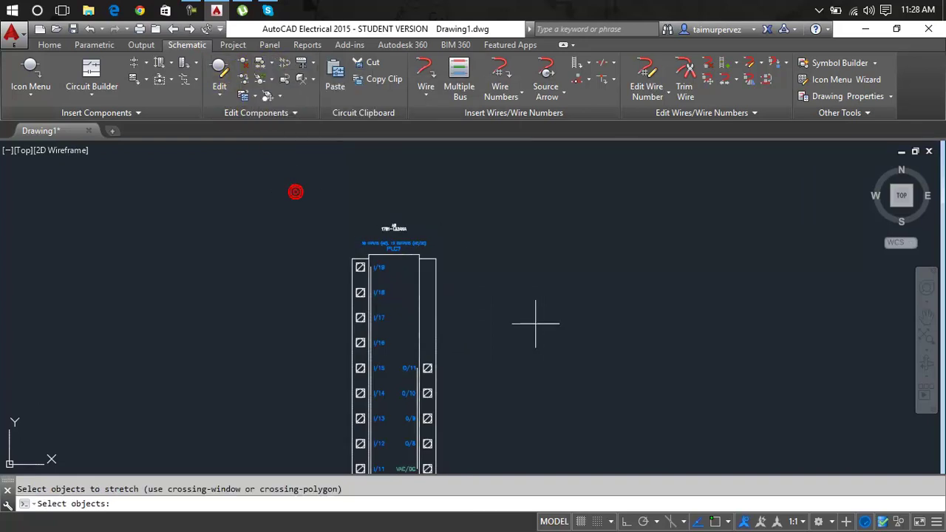
pyautogui.click(419, 258)
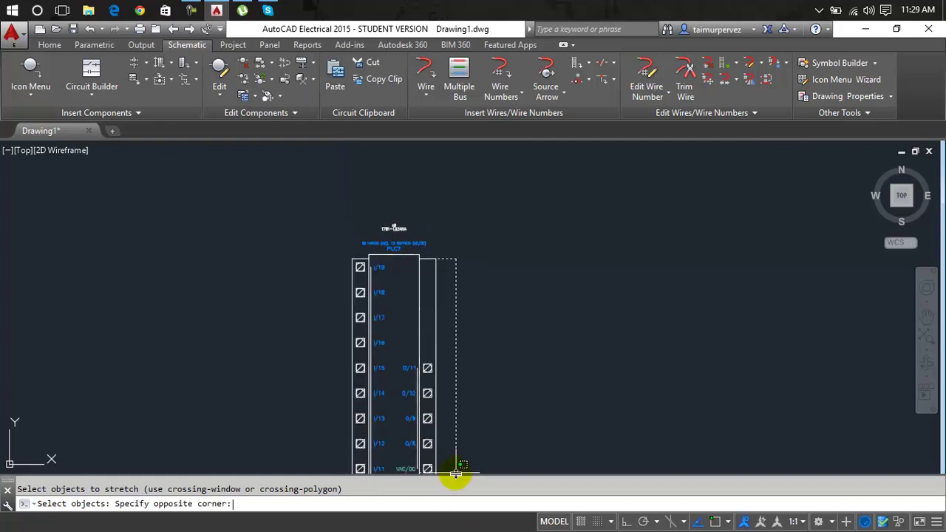
pyautogui.moveTo(457, 315); pyautogui.dragTo(466, 177, button='middle')
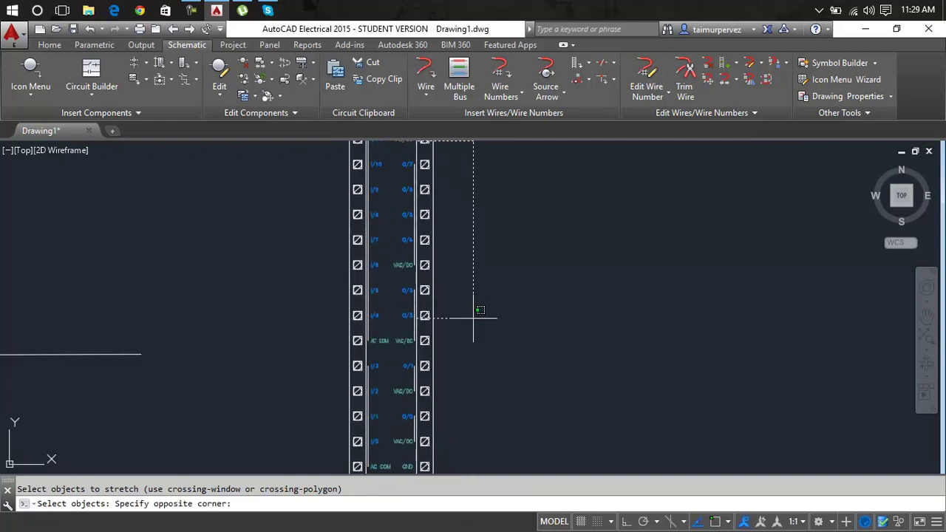
pyautogui.scroll(-4, 481, 313)
pyautogui.scroll(5, 482, 434)
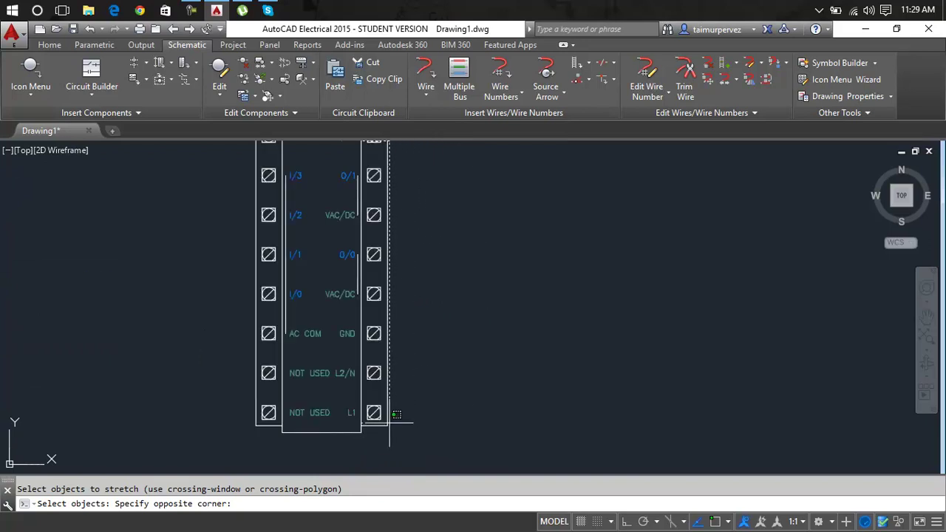
pyautogui.click(389, 425)
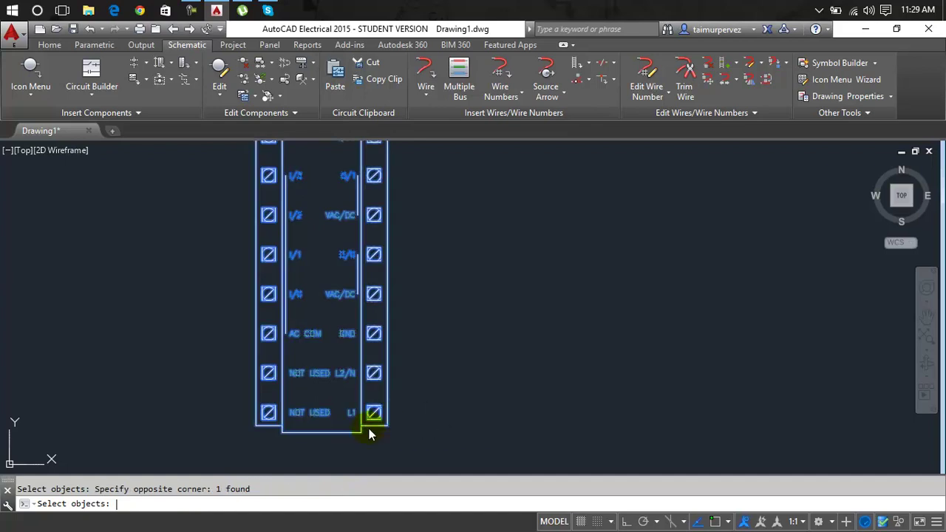
pyautogui.press('Return')
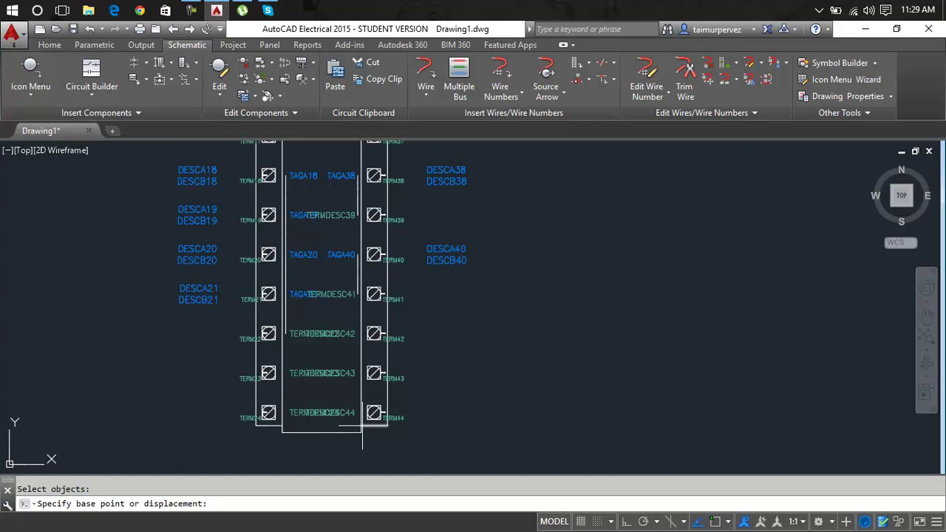
pyautogui.click(361, 426)
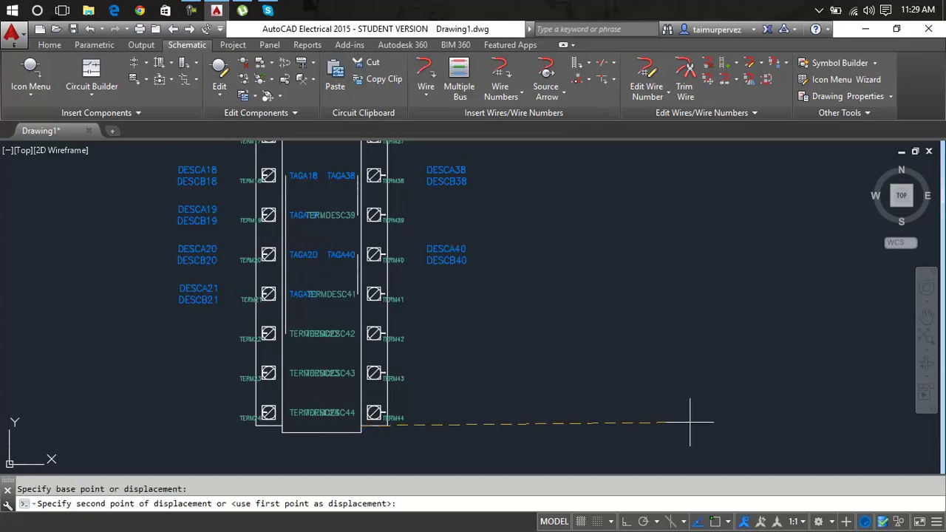
pyautogui.click(689, 428)
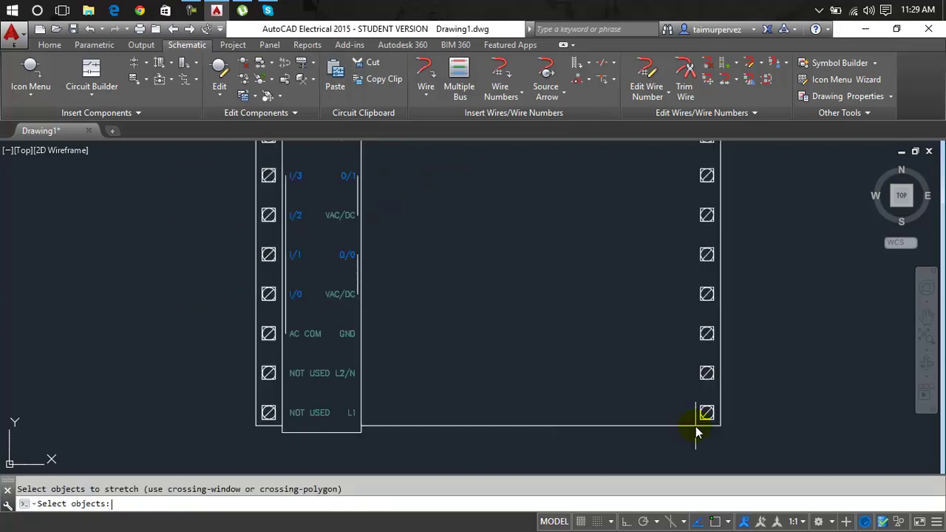
pyautogui.scroll(-5, 695, 418)
pyautogui.moveTo(712, 360); pyautogui.dragTo(613, 371, button='middle')
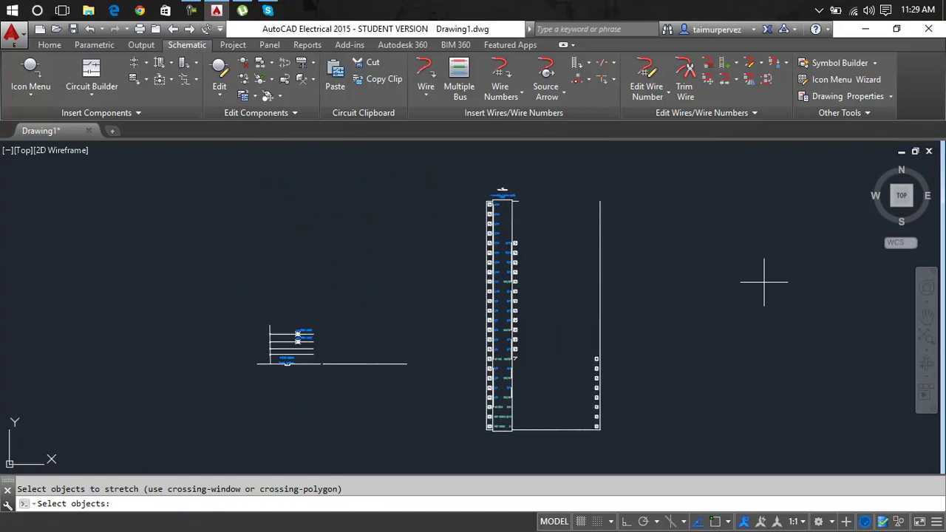
pyautogui.press('Return')
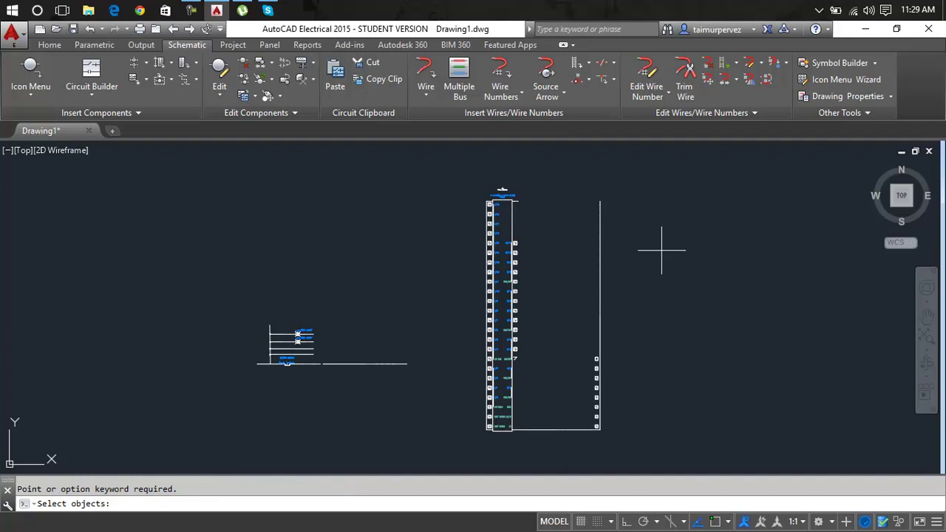
pyautogui.press('Escape')
pyautogui.scroll(5, 610, 253)
pyautogui.hotkey('ctrl', 'z')
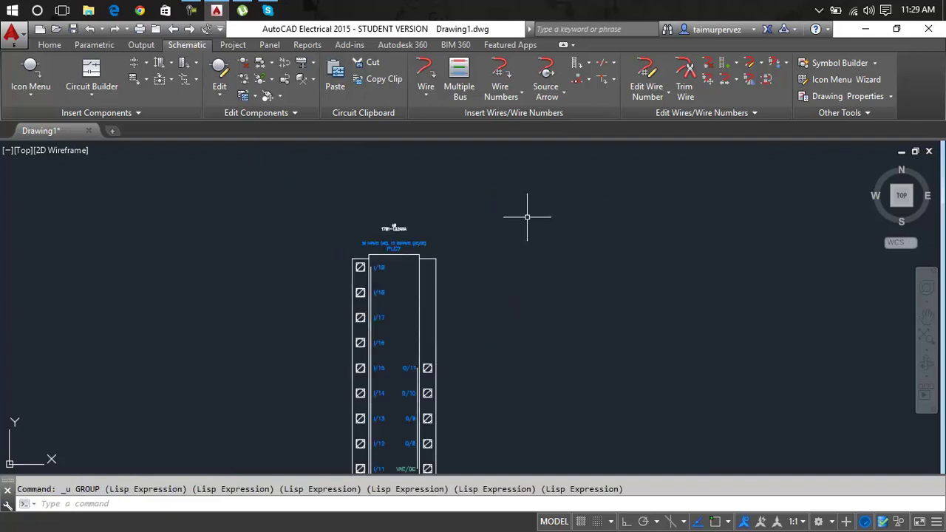
# Step: Split the PLC module partway down using a jagged-line break
pyautogui.click(272, 80)
pyautogui.click(272, 65)
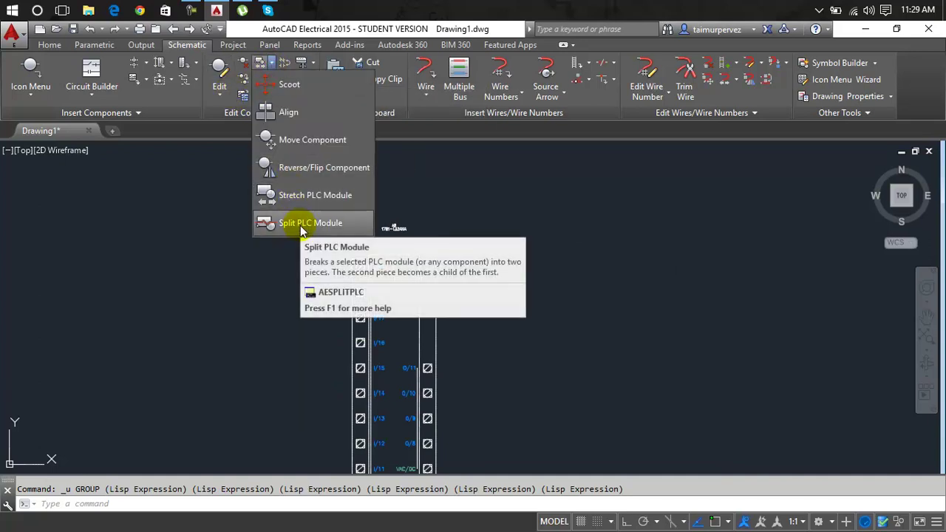
pyautogui.moveTo(310, 223)
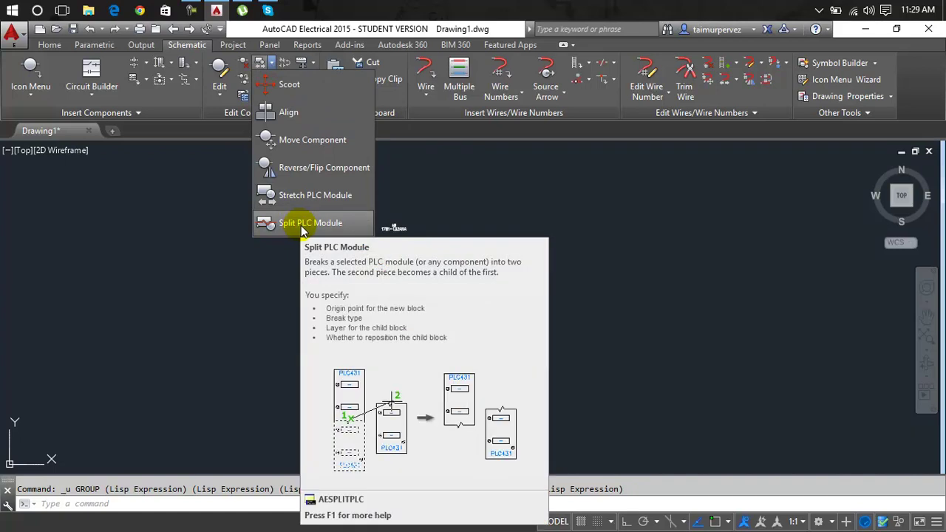
pyautogui.click(302, 224)
pyautogui.scroll(-5, 305, 222)
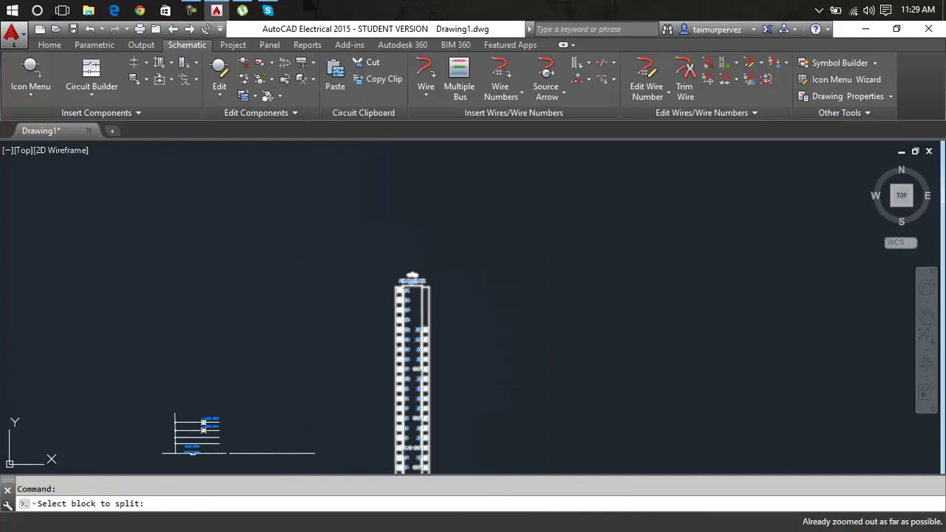
pyautogui.moveTo(414, 434); pyautogui.dragTo(397, 295, button='middle')
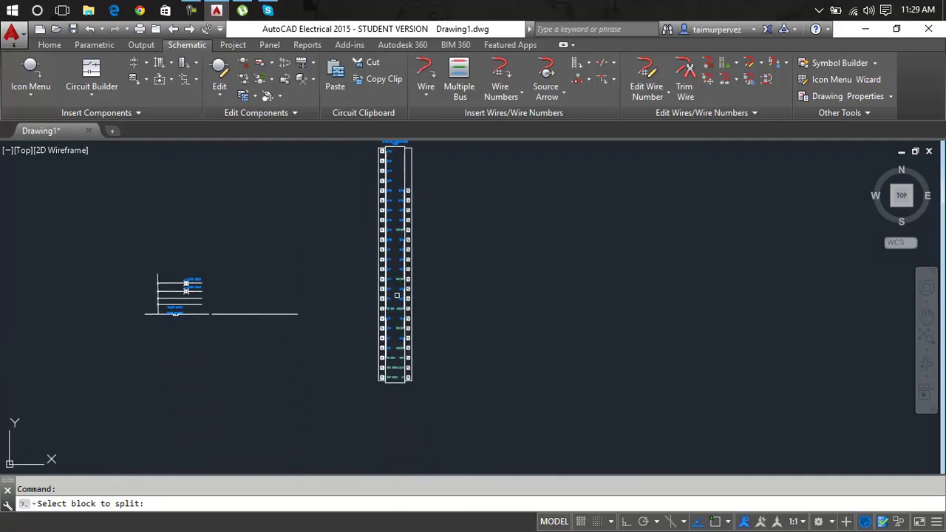
pyautogui.scroll(4, 384, 273)
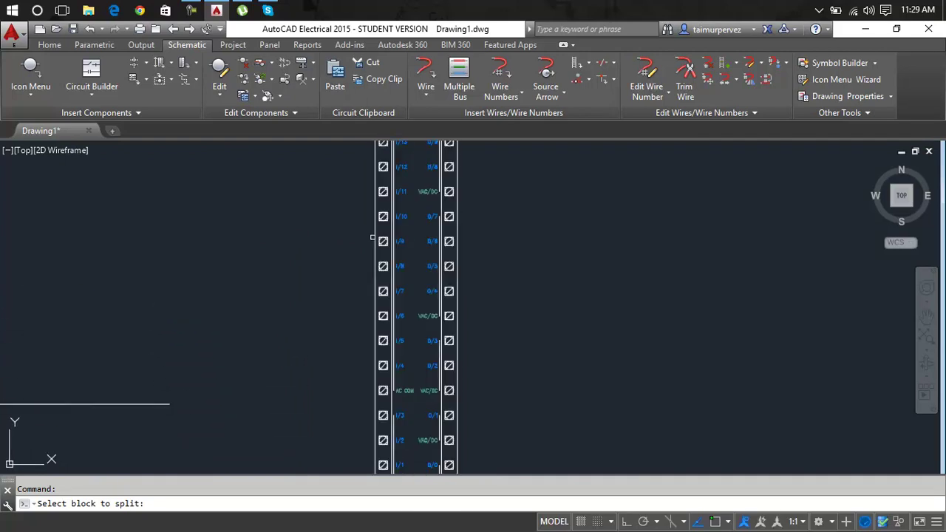
pyautogui.click(376, 245)
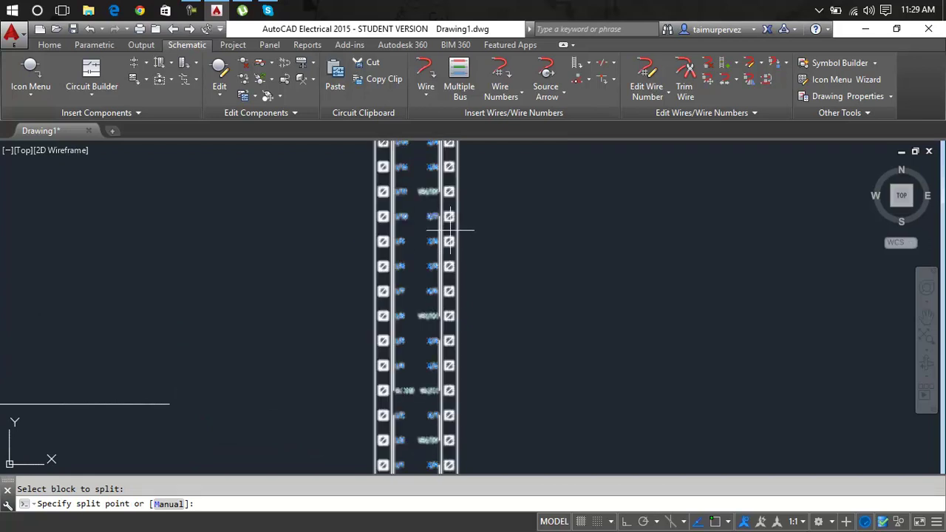
pyautogui.click(460, 234)
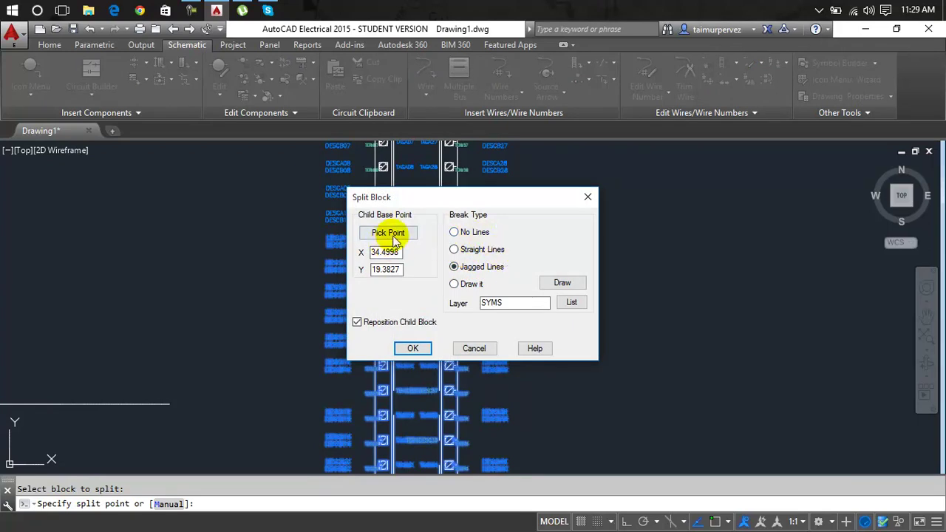
pyautogui.click(419, 350)
# Step: Place the split-off piece as a separate column right of the original
pyautogui.scroll(-2, 422, 333)
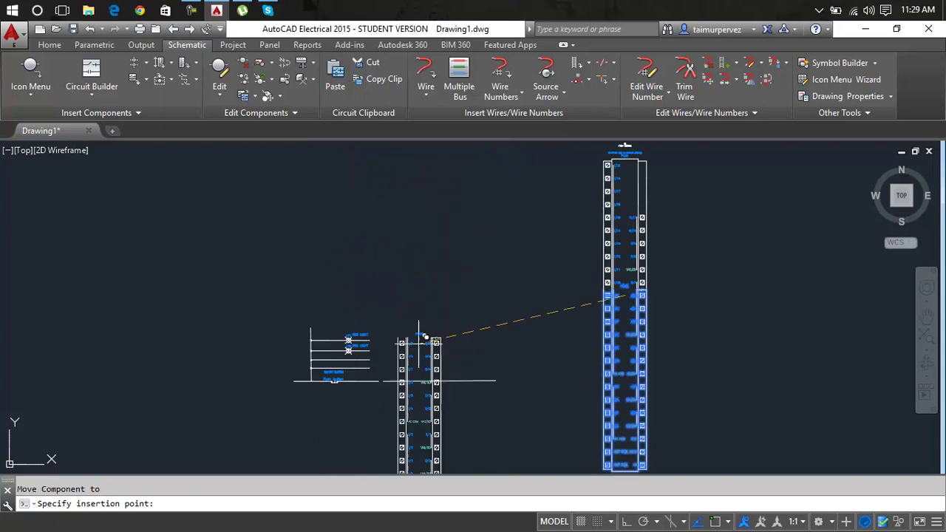
pyautogui.scroll(-1, 444, 310)
pyautogui.scroll(-1, 444, 296)
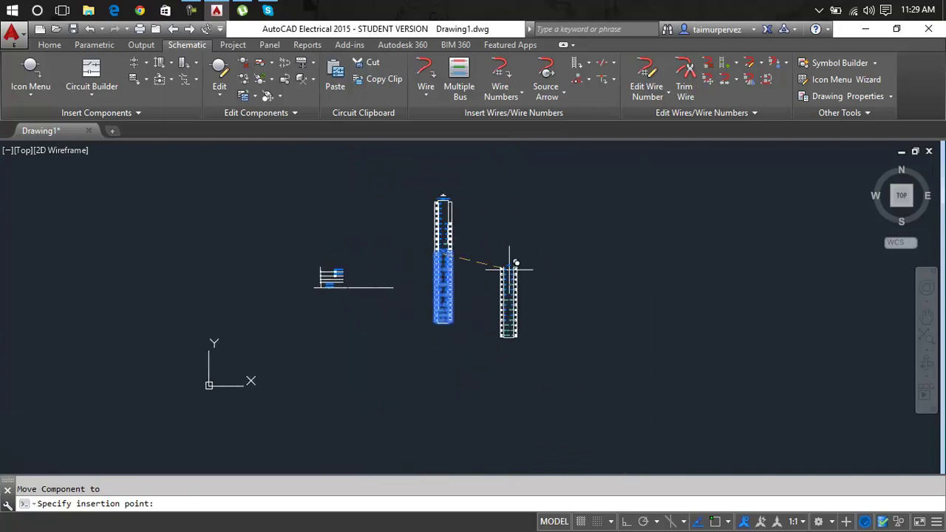
pyautogui.click(538, 253)
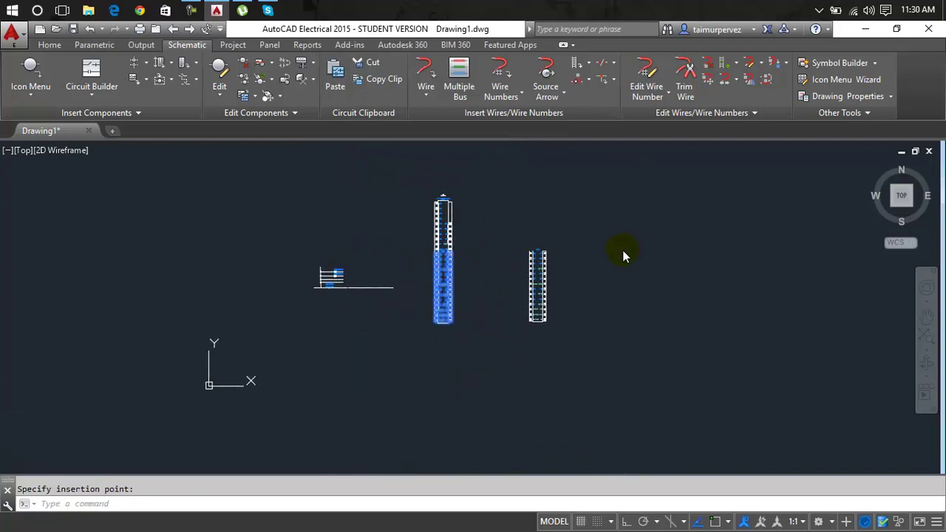
pyautogui.moveTo(476, 236); pyautogui.dragTo(565, 248, button='middle')
pyautogui.scroll(8, 534, 255)
pyautogui.scroll(4, 535, 255)
pyautogui.scroll(-8, 534, 255)
pyautogui.scroll(7, 754, 289)
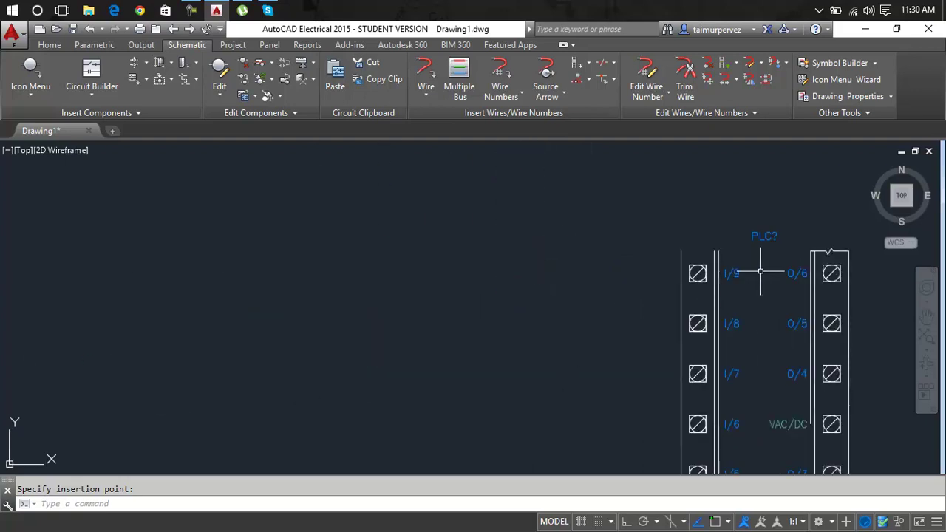
pyautogui.scroll(2, 772, 262)
pyautogui.scroll(-8, 776, 258)
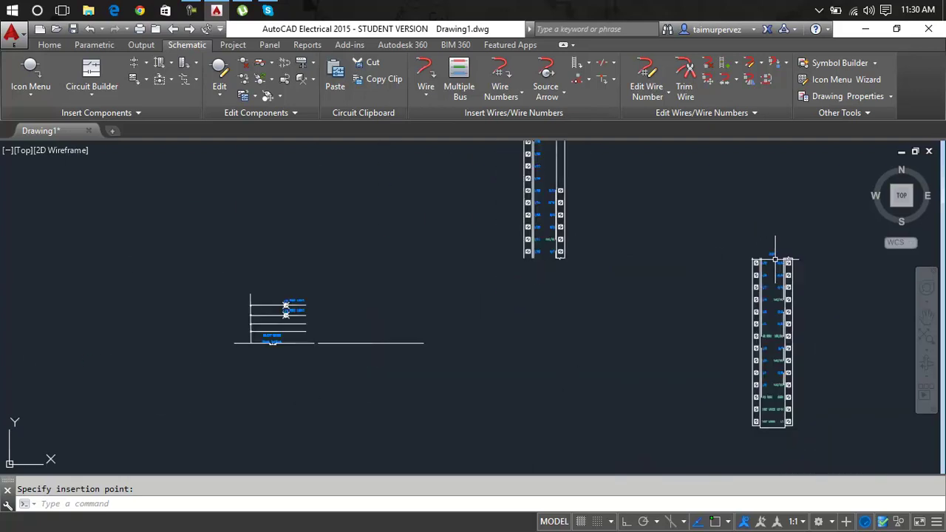
pyautogui.scroll(4, 530, 238)
pyautogui.scroll(4, 522, 238)
pyautogui.scroll(-5, 521, 239)
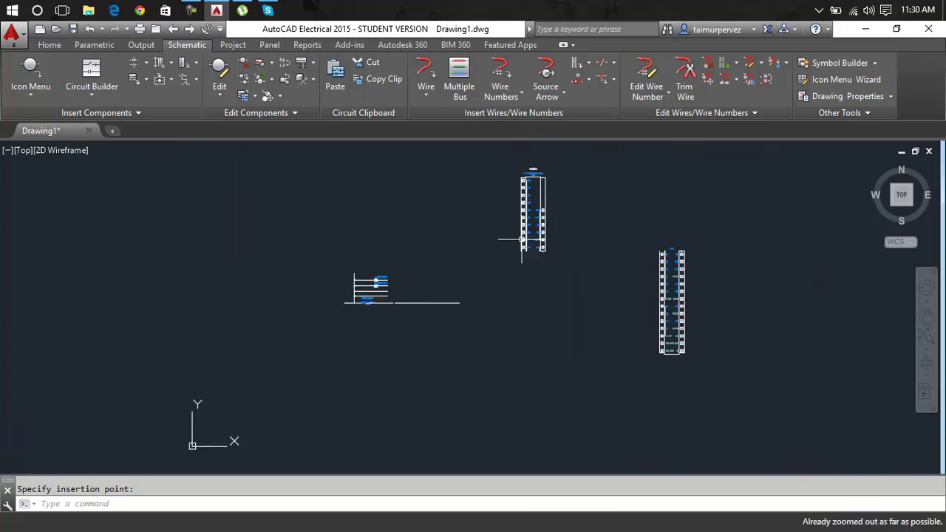
# Step: Erase the right-hand PLC module piece
pyautogui.click(813, 220)
pyautogui.click(642, 411)
pyautogui.click(645, 175)
pyautogui.click(751, 200)
pyautogui.click(617, 404)
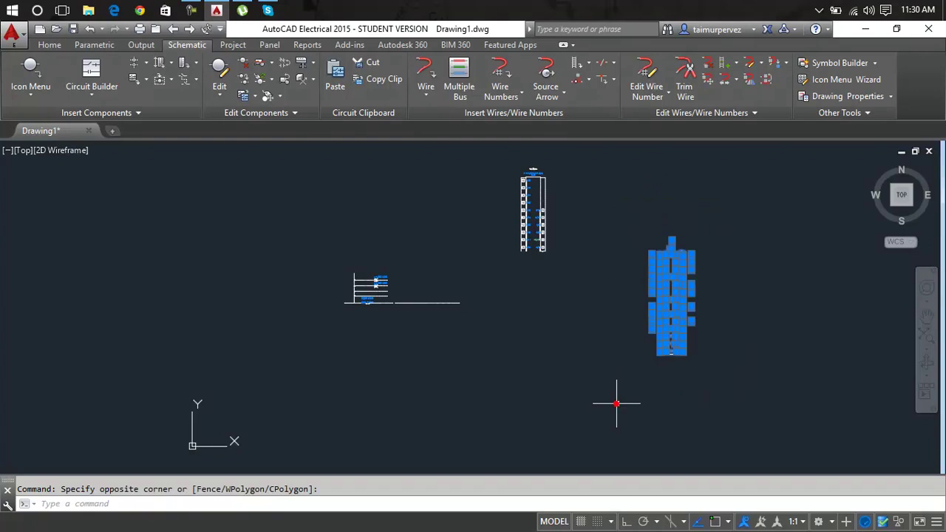
pyautogui.press('Delete')
# Step: Erase the remaining PLC module piece, undoing an accidental erase of the ladder
pyautogui.click(618, 168)
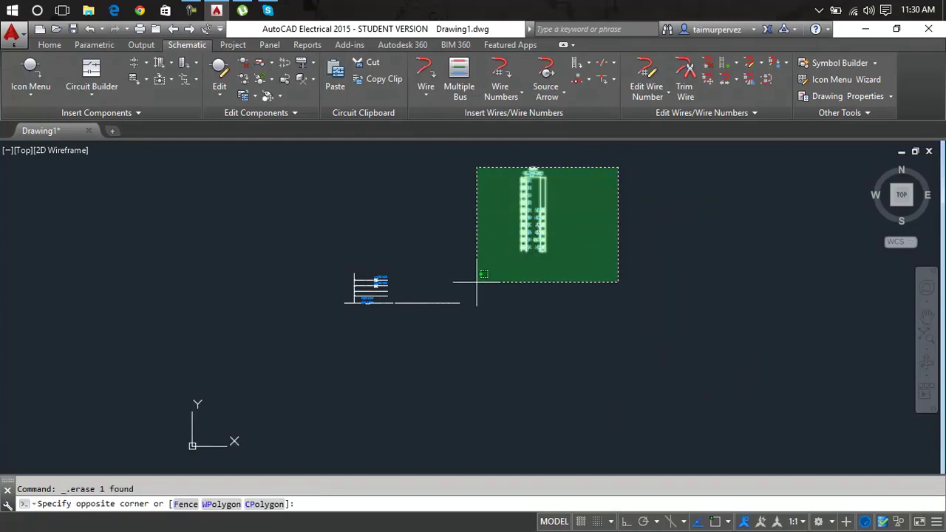
pyautogui.click(320, 327)
pyautogui.press('Delete')
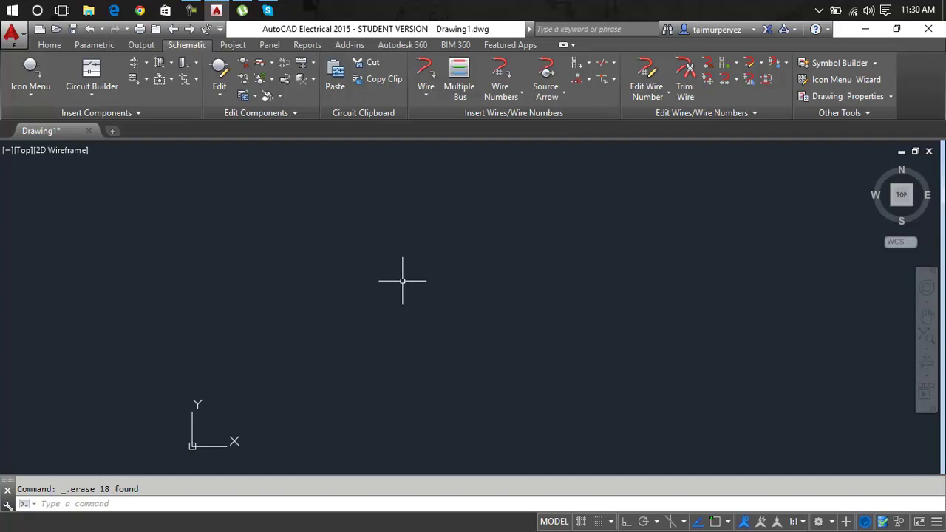
pyautogui.hotkey('ctrl', 'z')
pyautogui.click(598, 158)
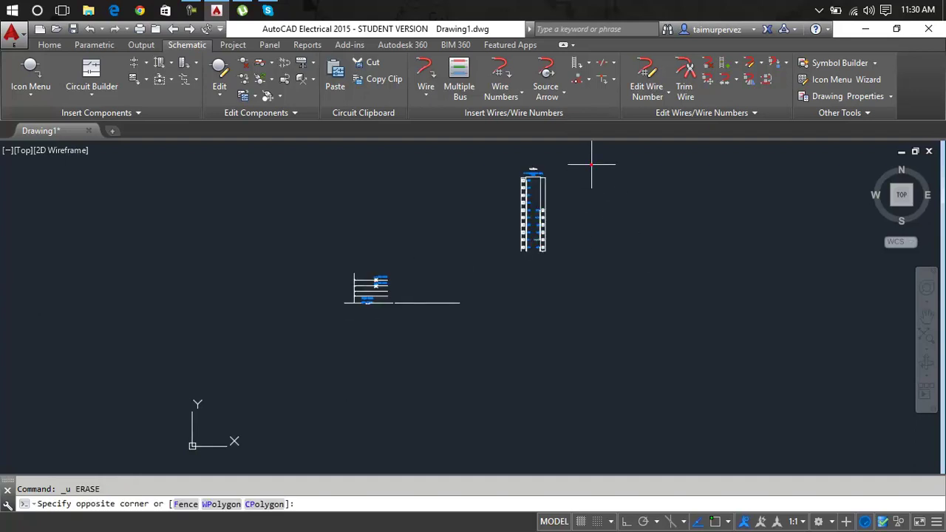
pyautogui.click(493, 276)
pyautogui.press('Delete')
# Step: Delete the stray horizontal line on the right and center the ladder in view
pyautogui.scroll(5, 380, 296)
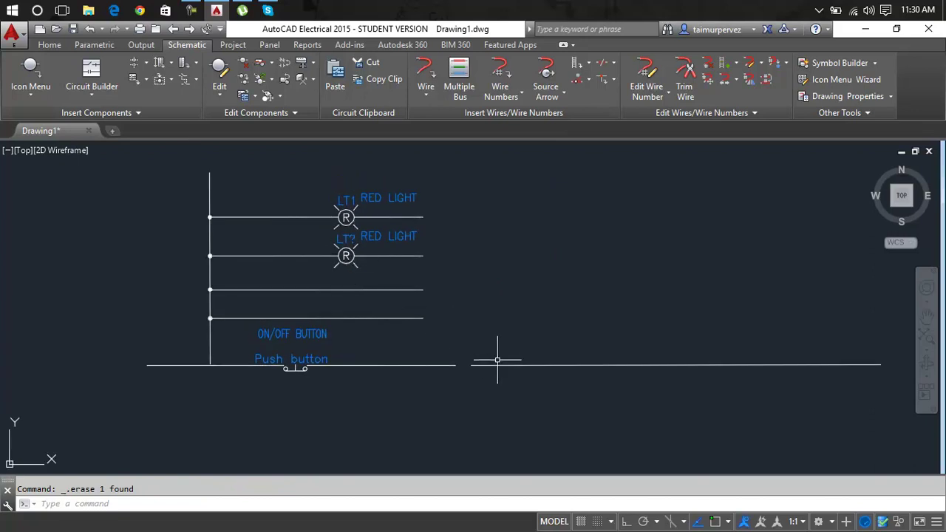
pyautogui.click(497, 363)
pyautogui.press('Delete')
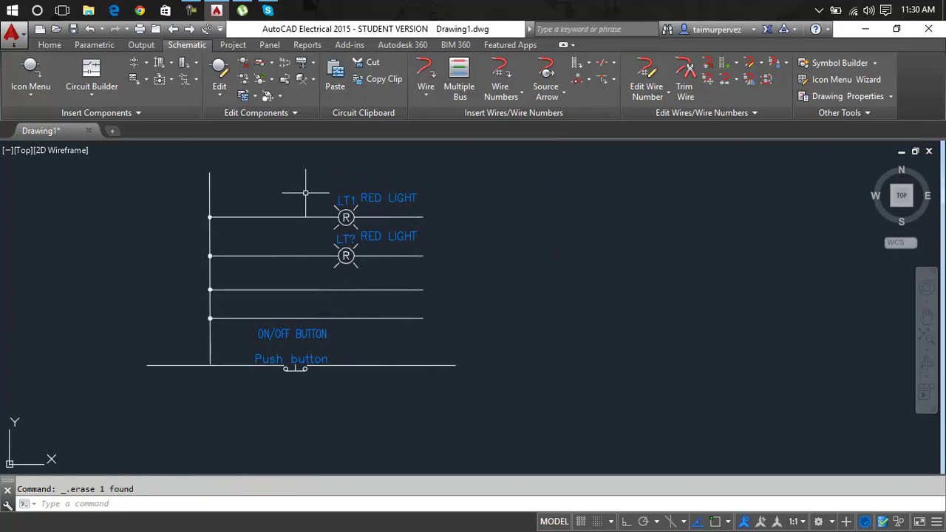
pyautogui.scroll(4, 305, 193)
pyautogui.moveTo(302, 186); pyautogui.dragTo(381, 194, button='middle')
pyautogui.scroll(-4, 316, 190)
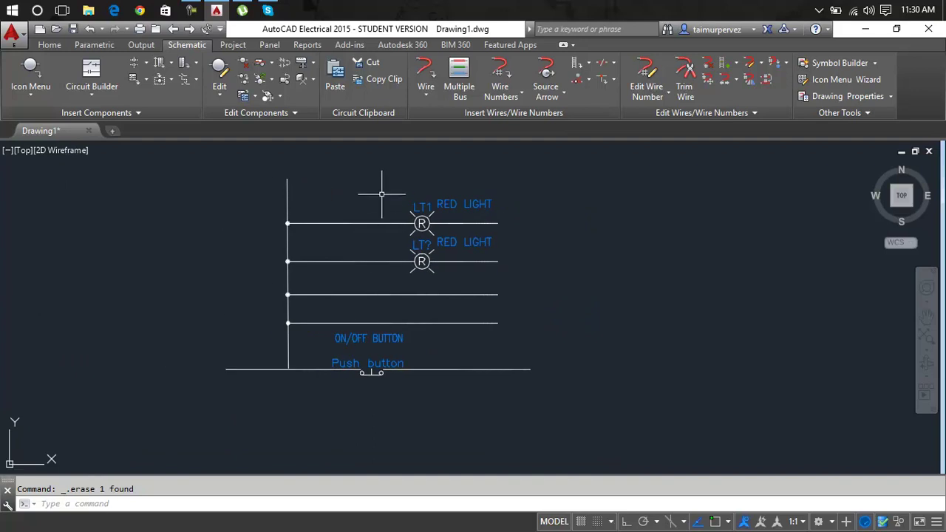